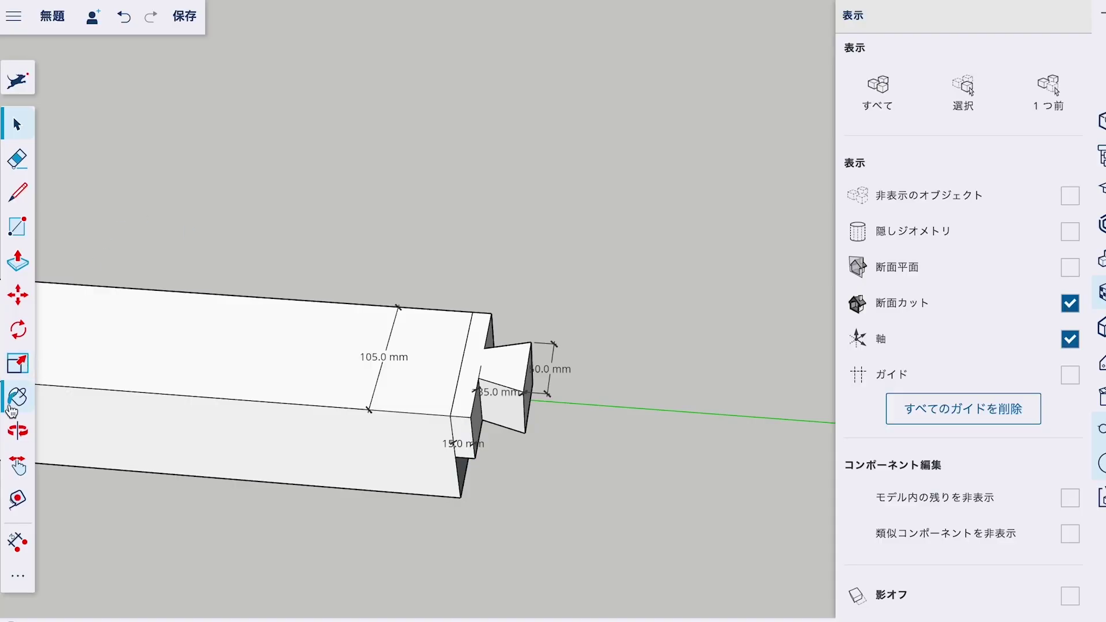
Orbit the finished dovetail beam sample down to a lower side view
left_click(17, 431)
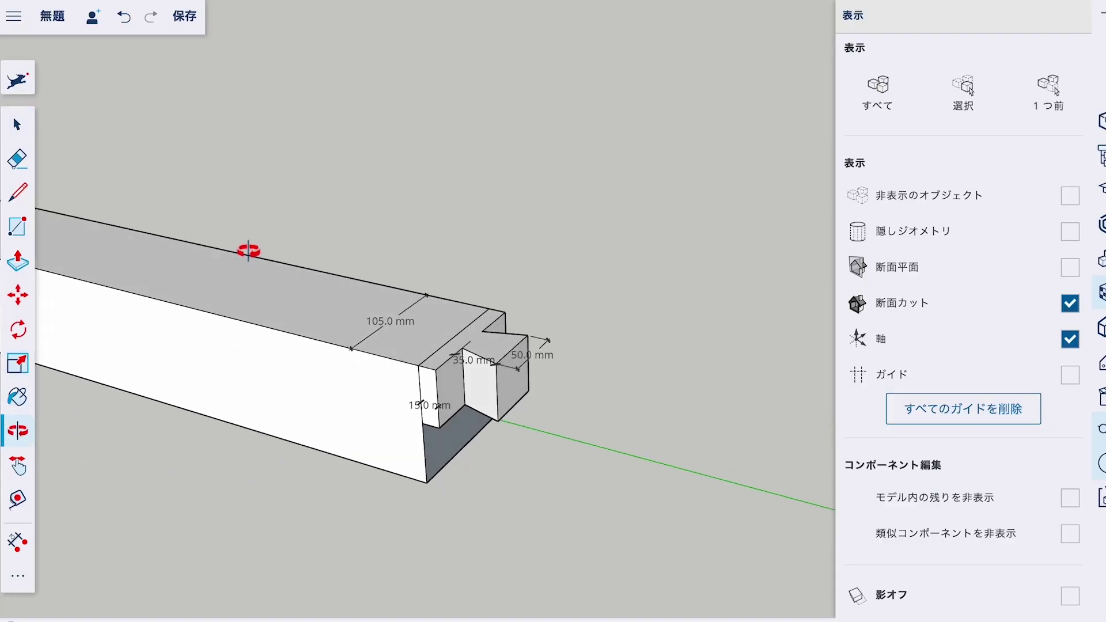
mouse_move(249, 251)
middle_mouse_down()
mouse_move(406, 380)
mouse_move(440, 388)
mouse_move(489, 439)
mouse_move(447, 484)
middle_mouse_up()
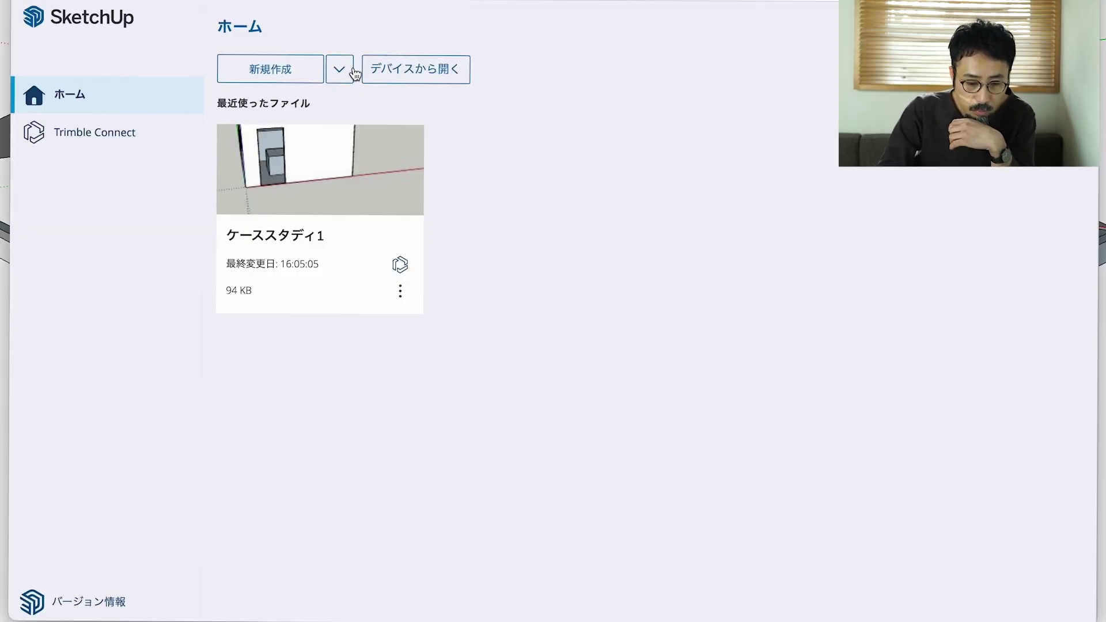
Start a new 10進数 - ミリメートル model, set length precision to 0.0, and select the scale figure
left_click(346, 78)
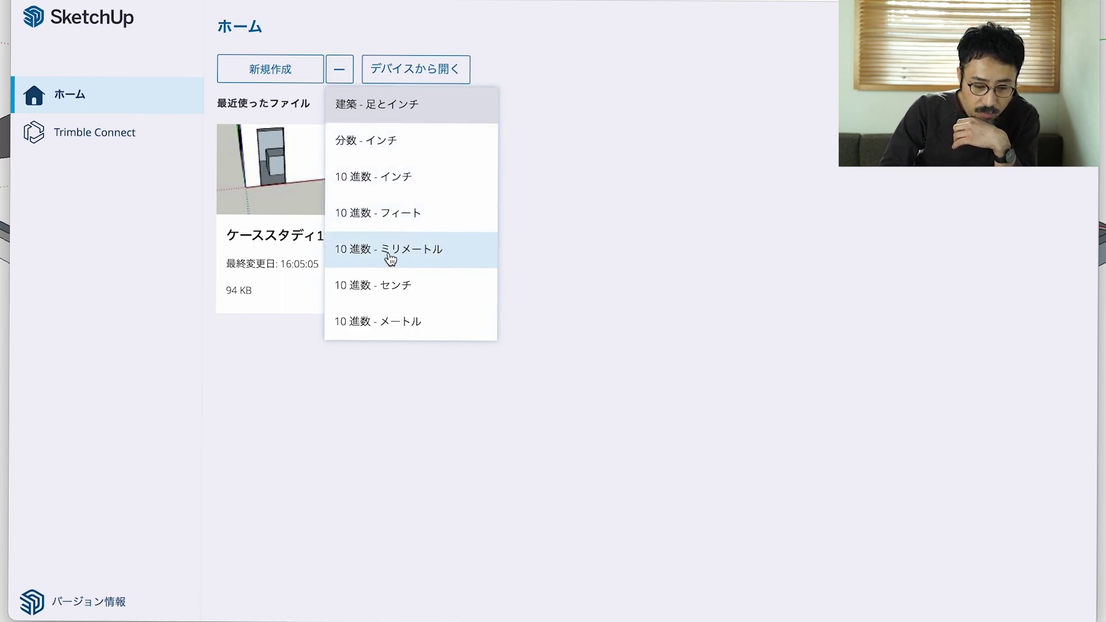
left_click(419, 254)
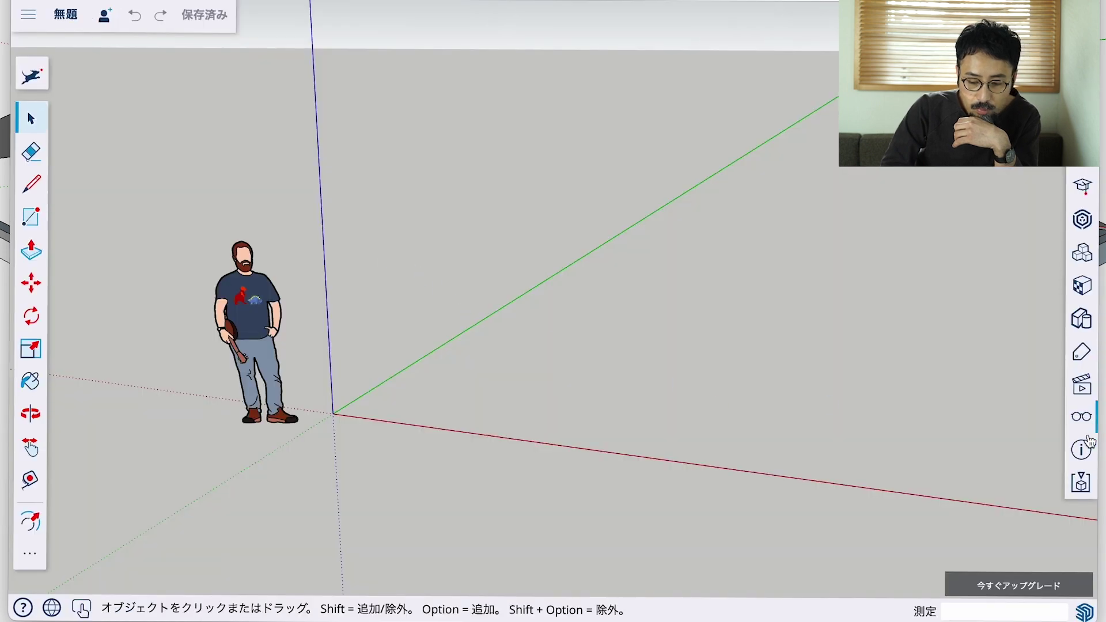
left_click(1092, 458)
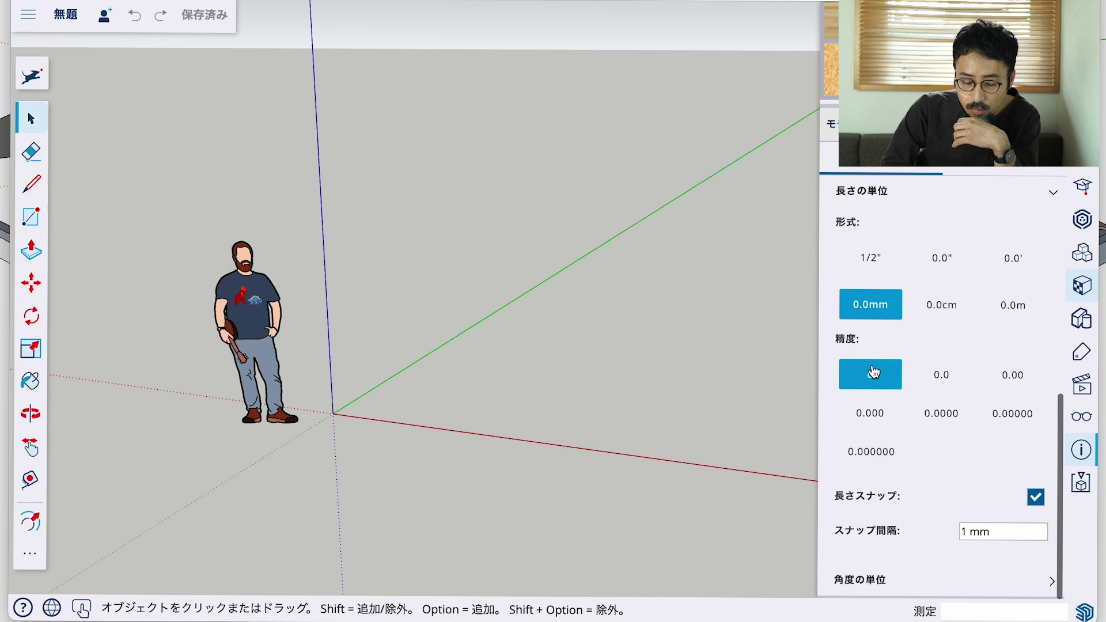
left_click(945, 388)
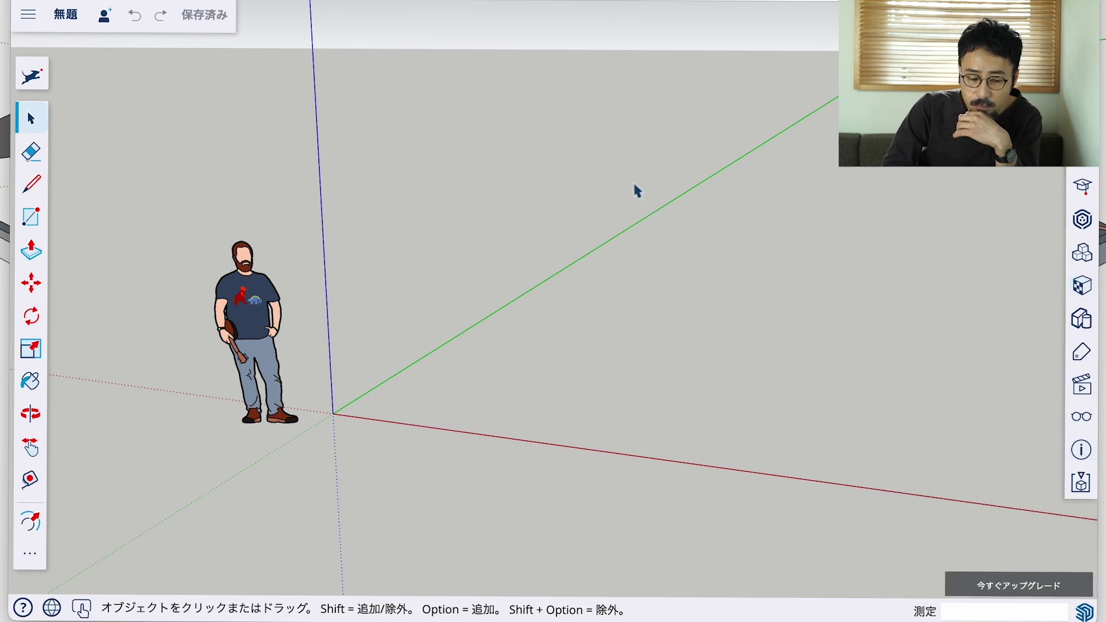
left_click(260, 305)
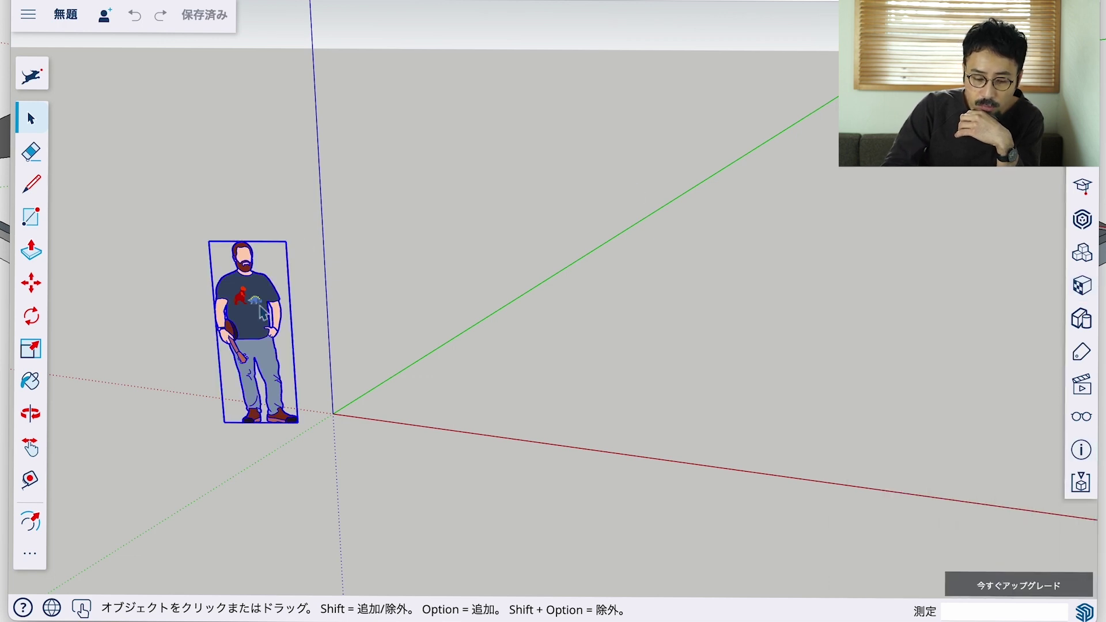
Delete the scale figure and draw a 105 × 3640 mm rectangle from the origin
key("Delete")
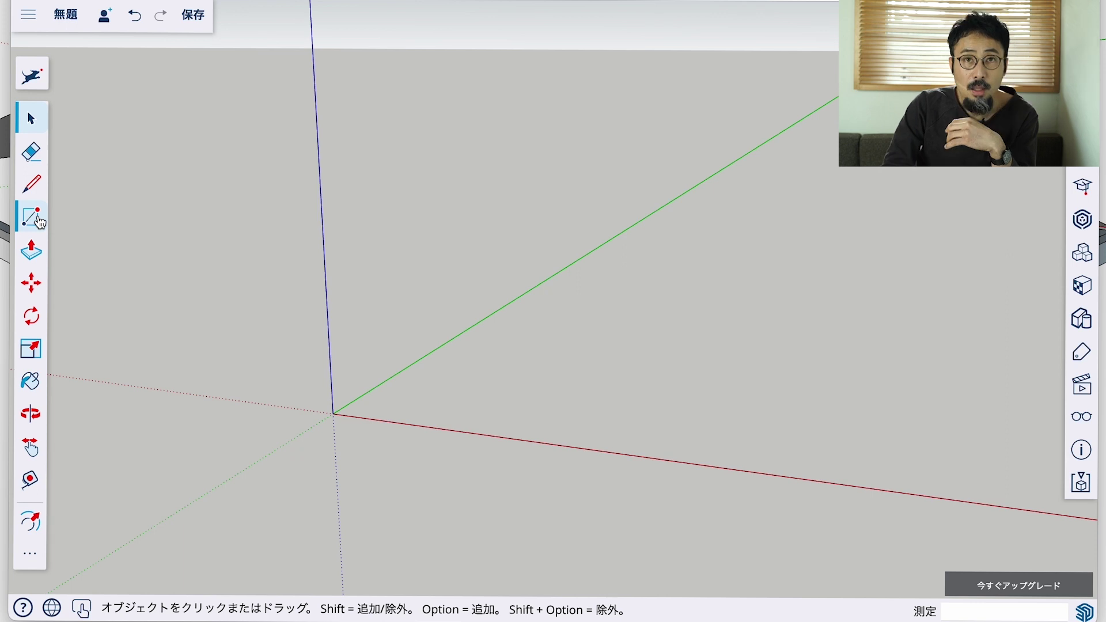
left_click(39, 222)
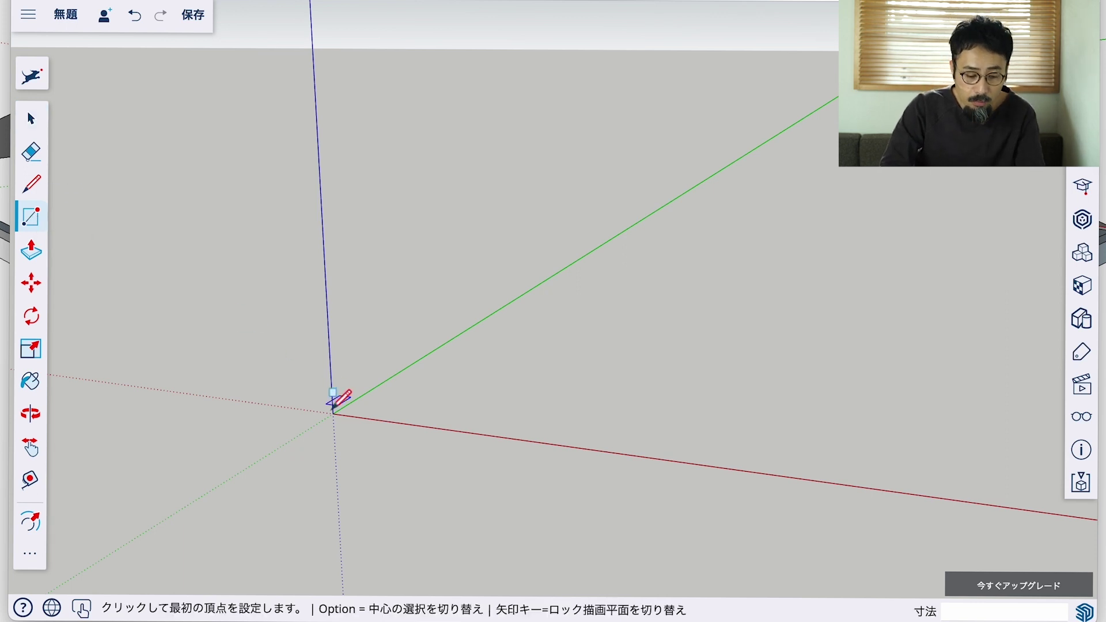
left_click(333, 414)
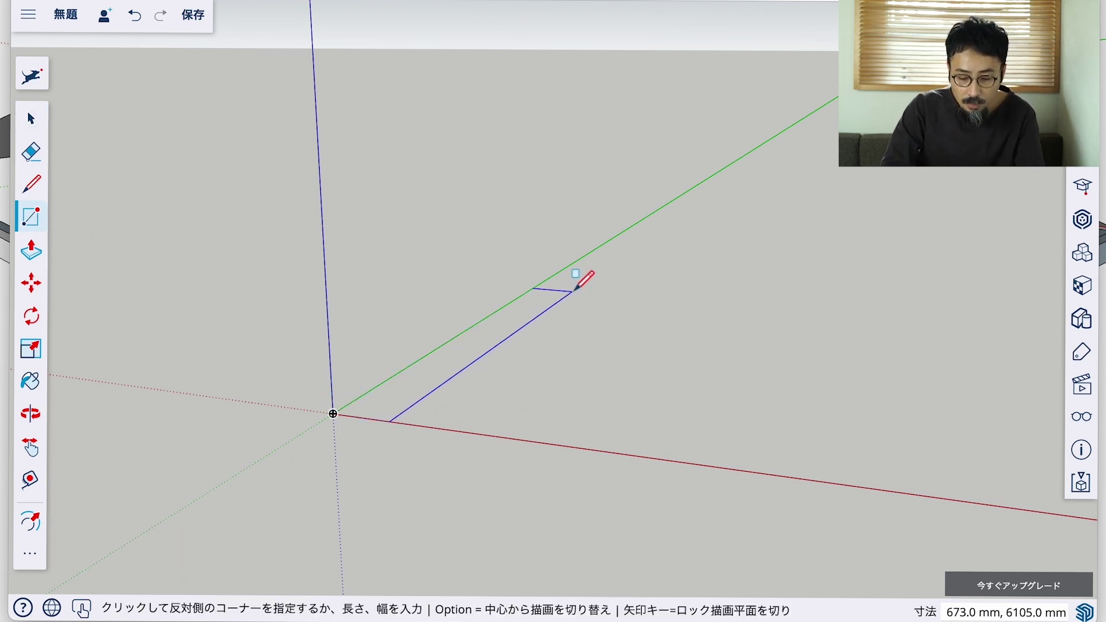
type("105,3640")
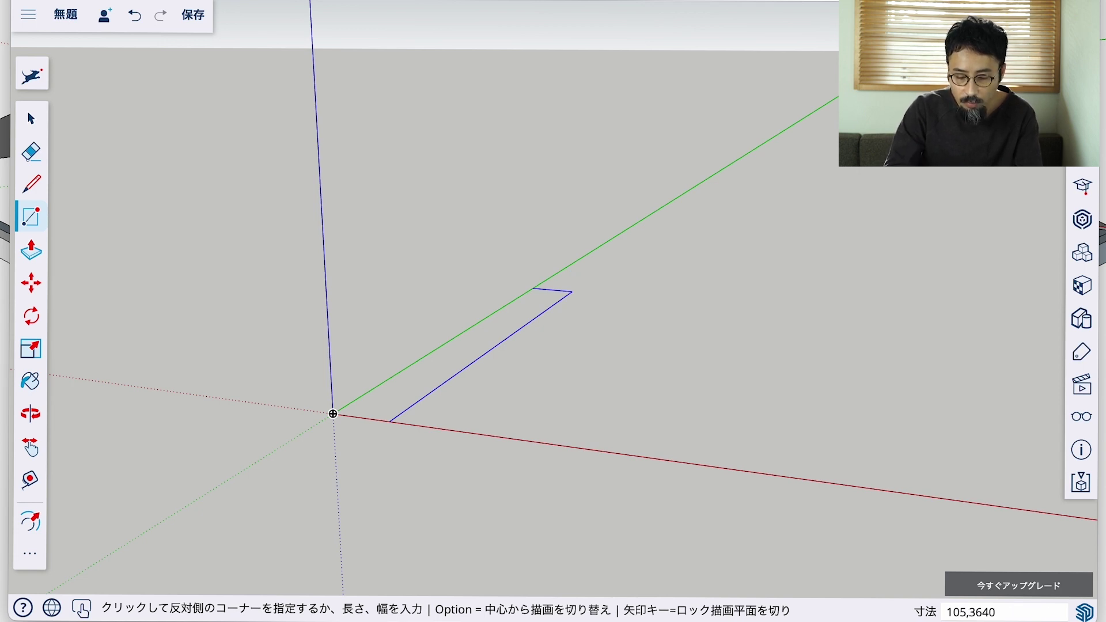
key("Return")
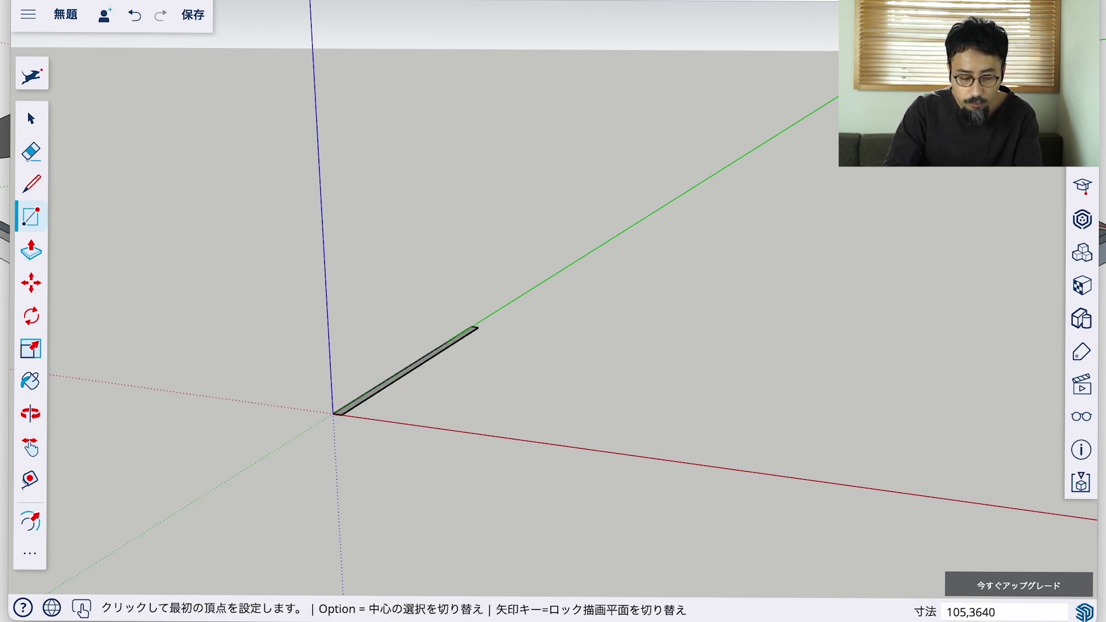
Push/Pull the rectangle 105 mm upward into a solid beam
left_click(32, 264)
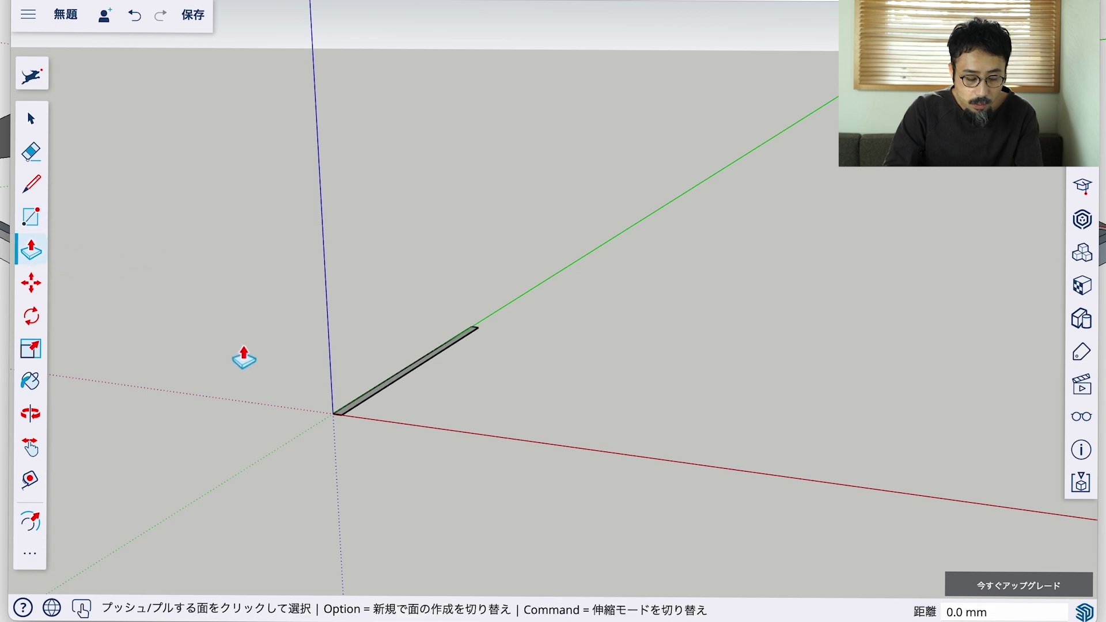
left_click(31, 413)
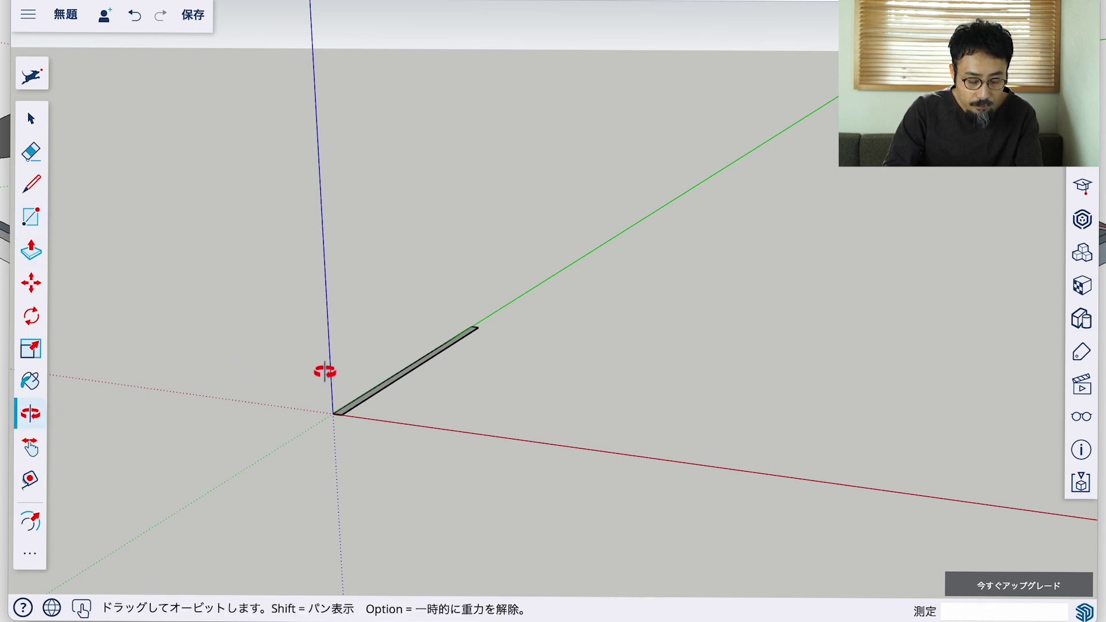
mouse_move(324, 372)
left_mouse_down()
mouse_move(370, 308)
mouse_move(370, 289)
mouse_move(357, 309)
mouse_move(355, 296)
mouse_move(338, 444)
mouse_move(333, 397)
left_mouse_up()
mouse_move(628, 411)
left_mouse_down()
mouse_move(760, 385)
mouse_move(531, 412)
mouse_move(566, 438)
left_mouse_up()
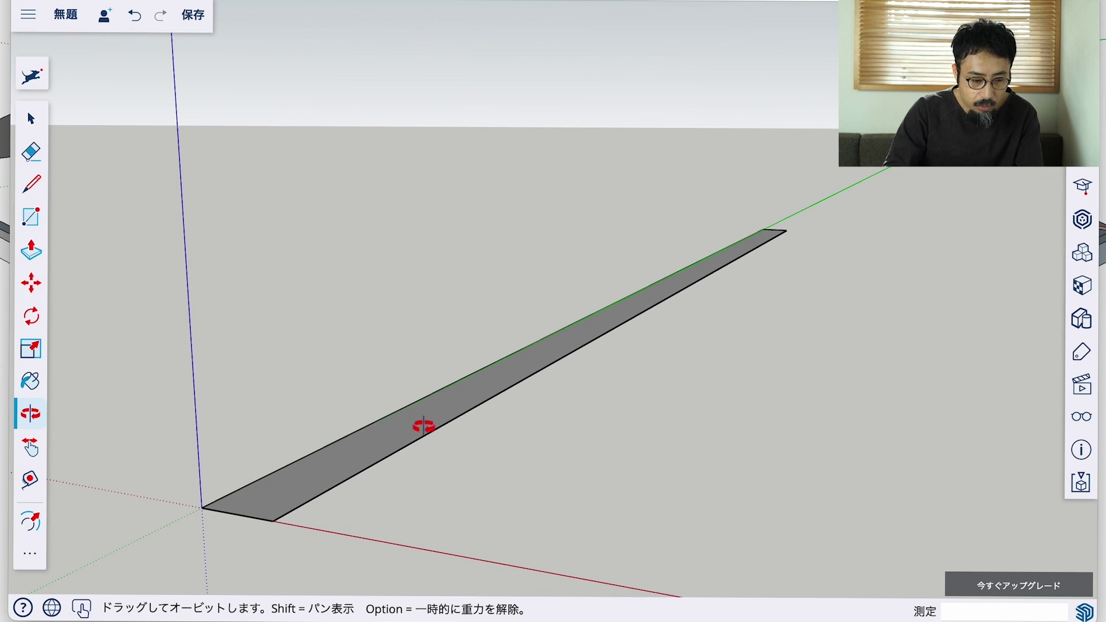
left_click_drag(423, 426, 109, 354)
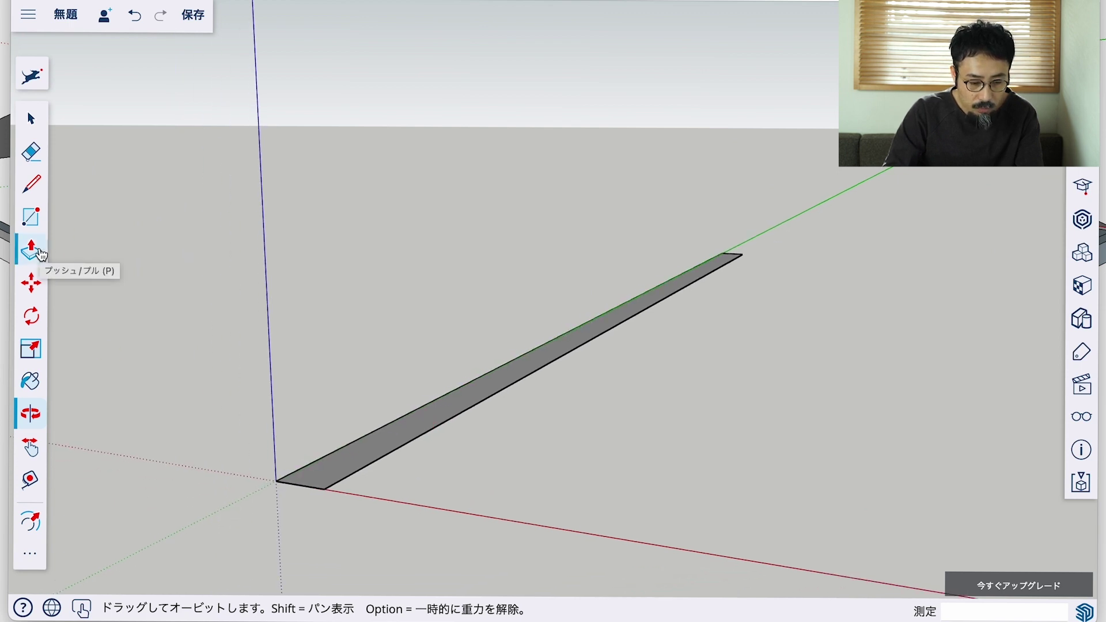
left_click(40, 254)
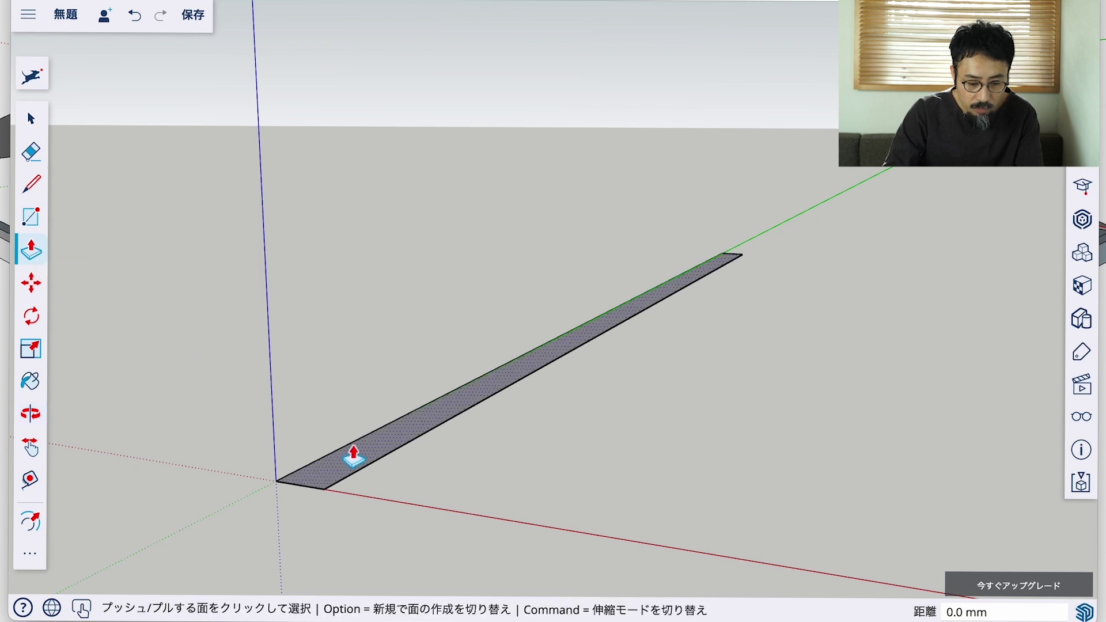
left_click(353, 459)
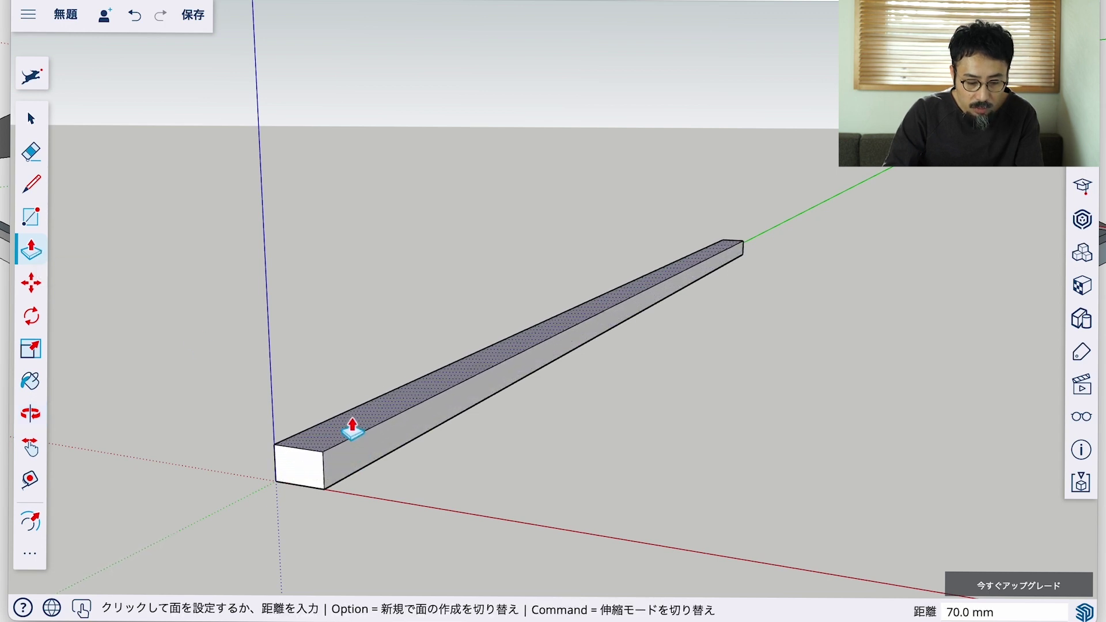
type("105")
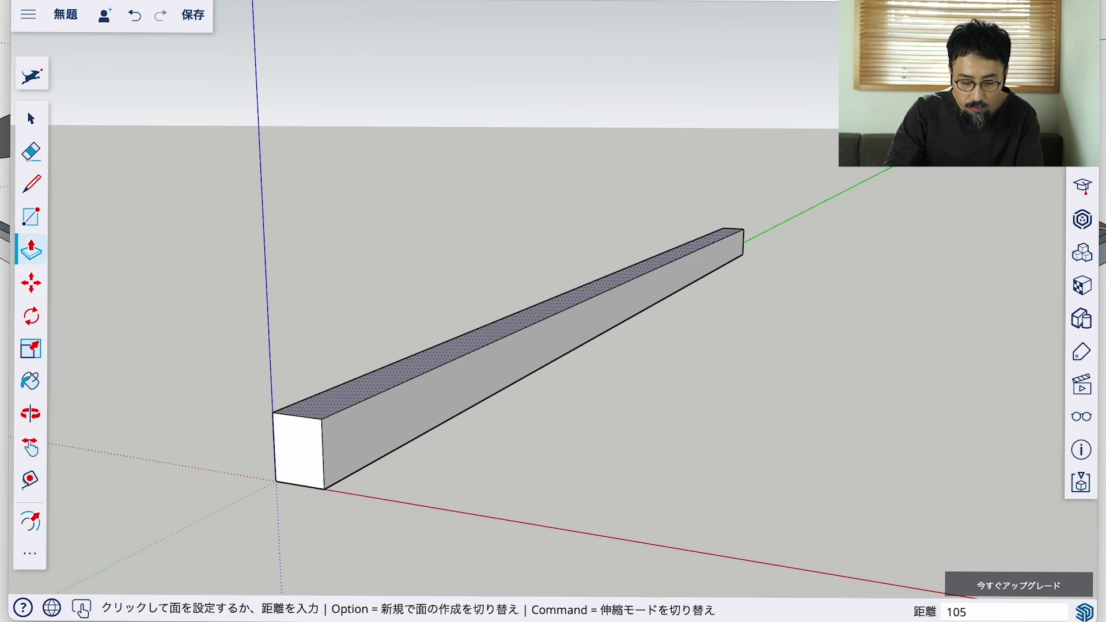
key("Return")
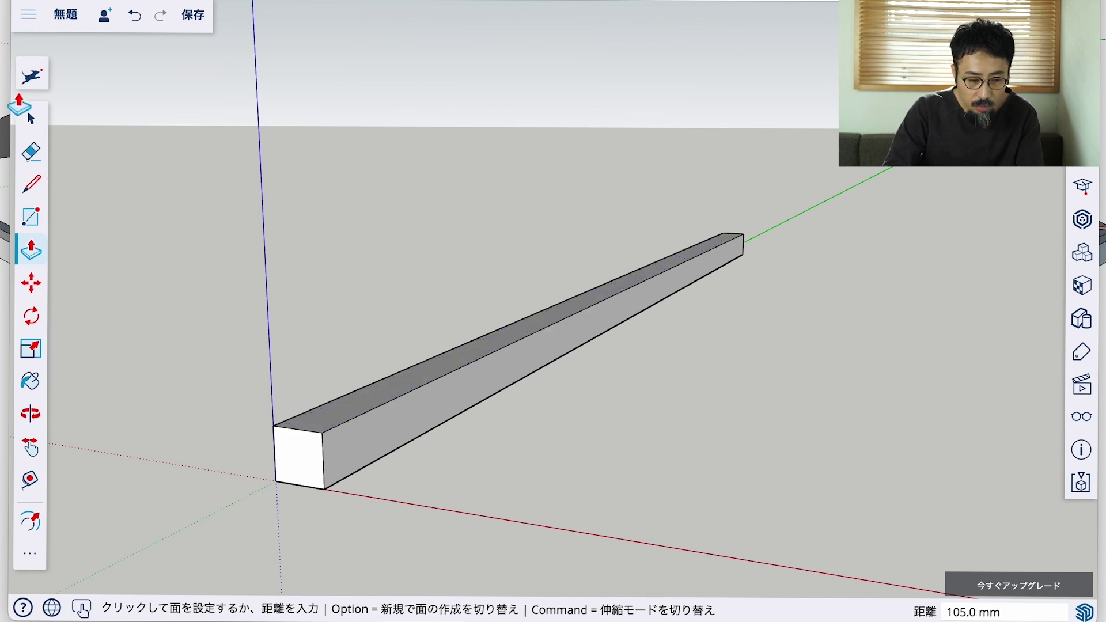
left_click(30, 117)
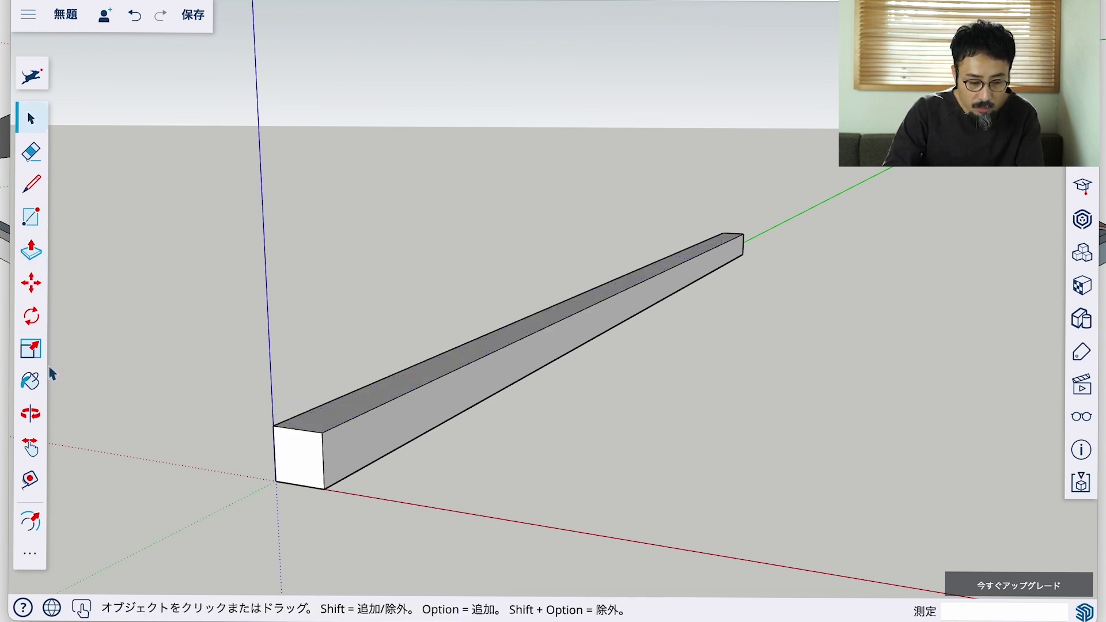
Measure the beam's 105 mm height and 3640 mm length with Tape Measure
left_click(30, 479)
left_click(273, 426)
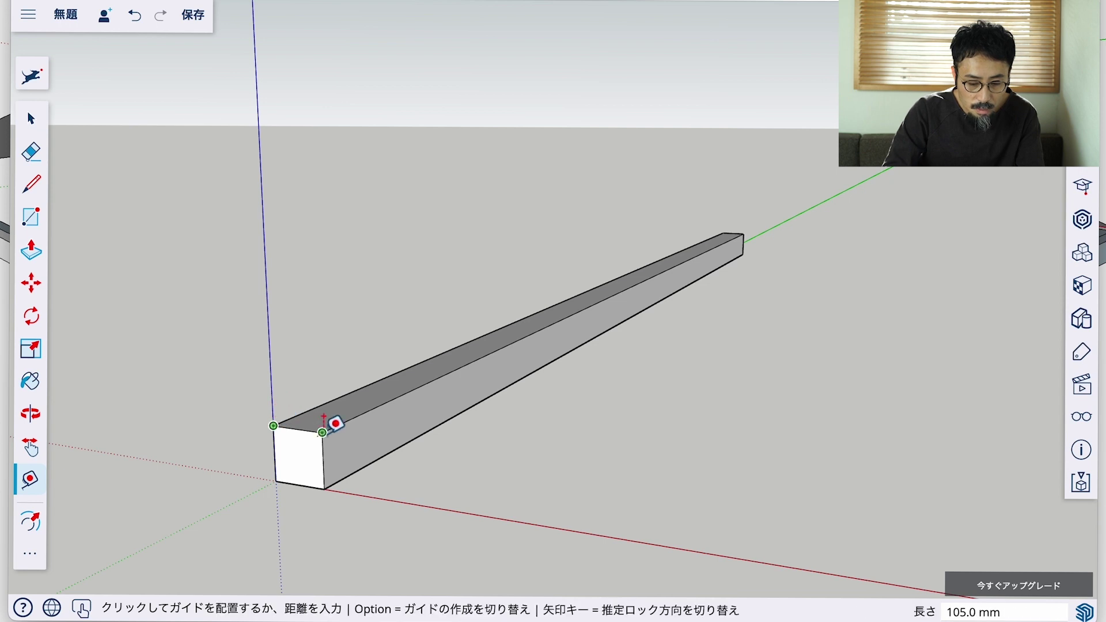
left_click(275, 480)
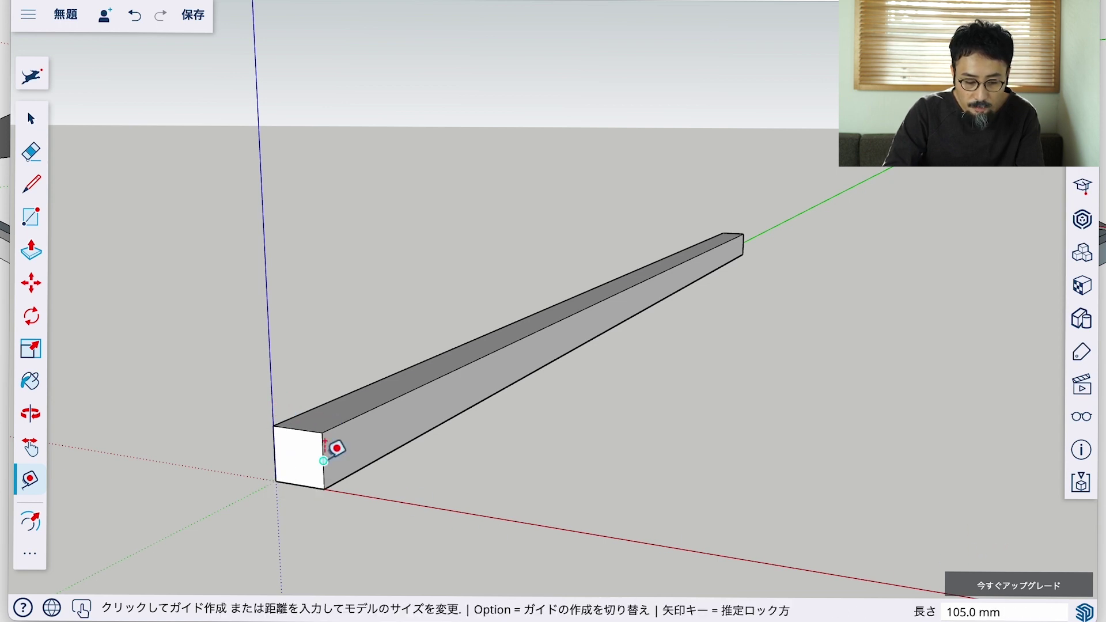
left_click(273, 426)
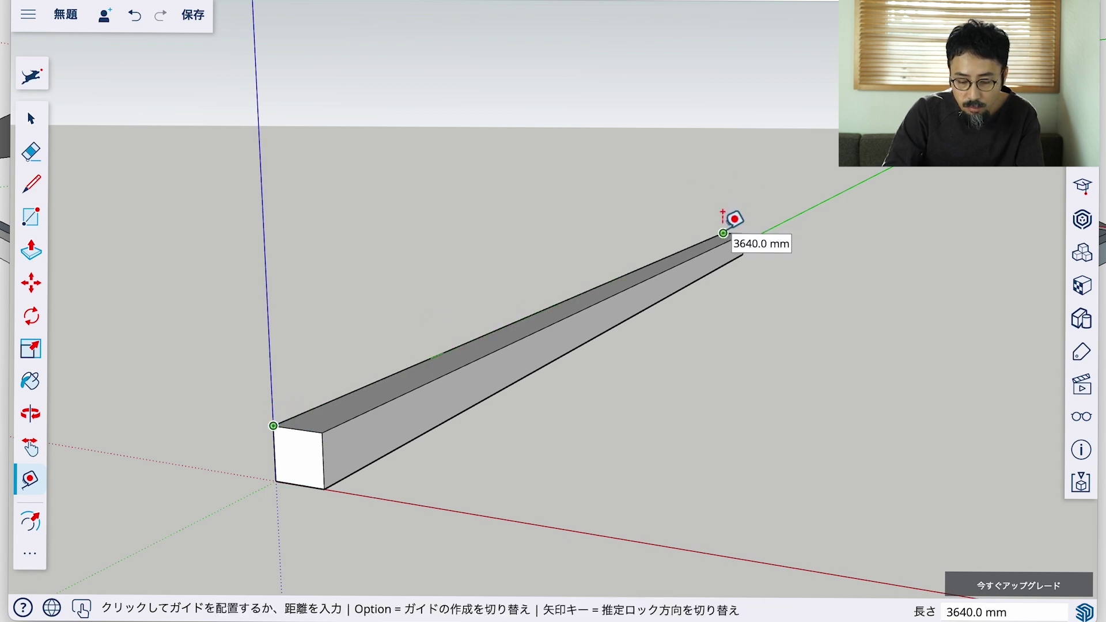
left_click(723, 216)
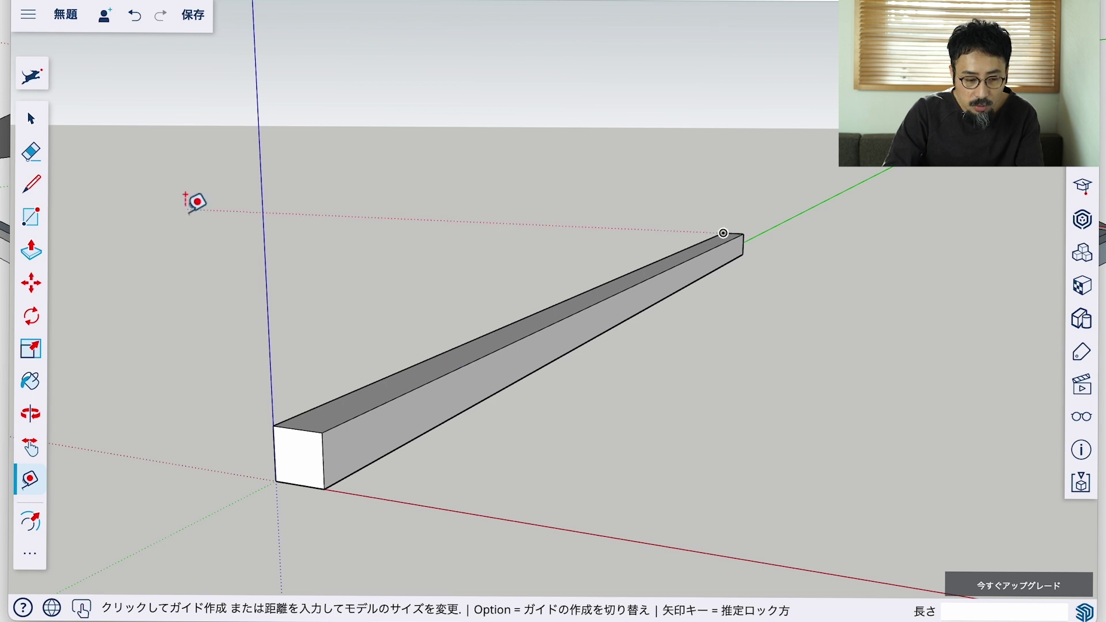
left_click(32, 121)
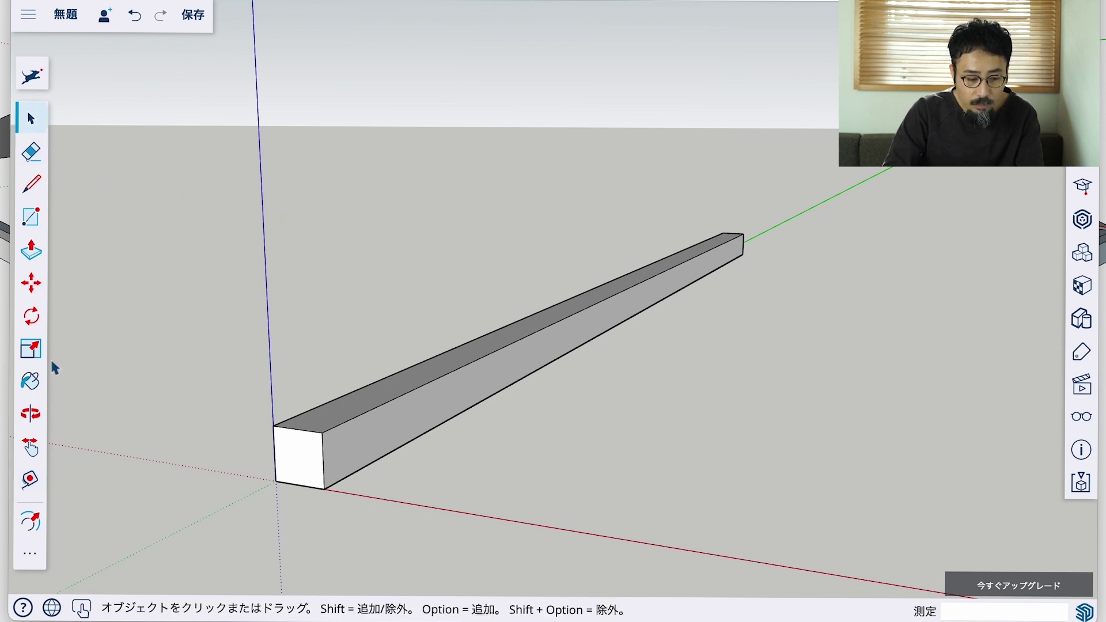
Orbit and zoom in to look down on the beam's far end
left_click(30, 413)
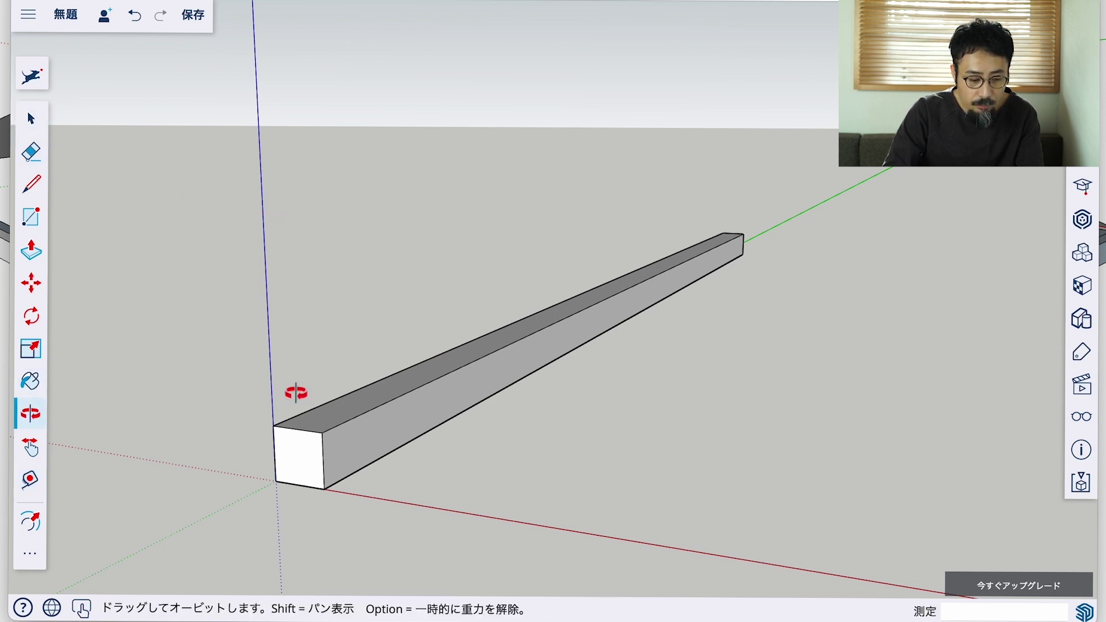
mouse_move(352, 388)
left_mouse_down()
mouse_move(191, 460)
mouse_move(382, 370)
mouse_move(674, 439)
left_mouse_up()
scroll(790, 388, "up", 1)
scroll(790, 389, "up", 2)
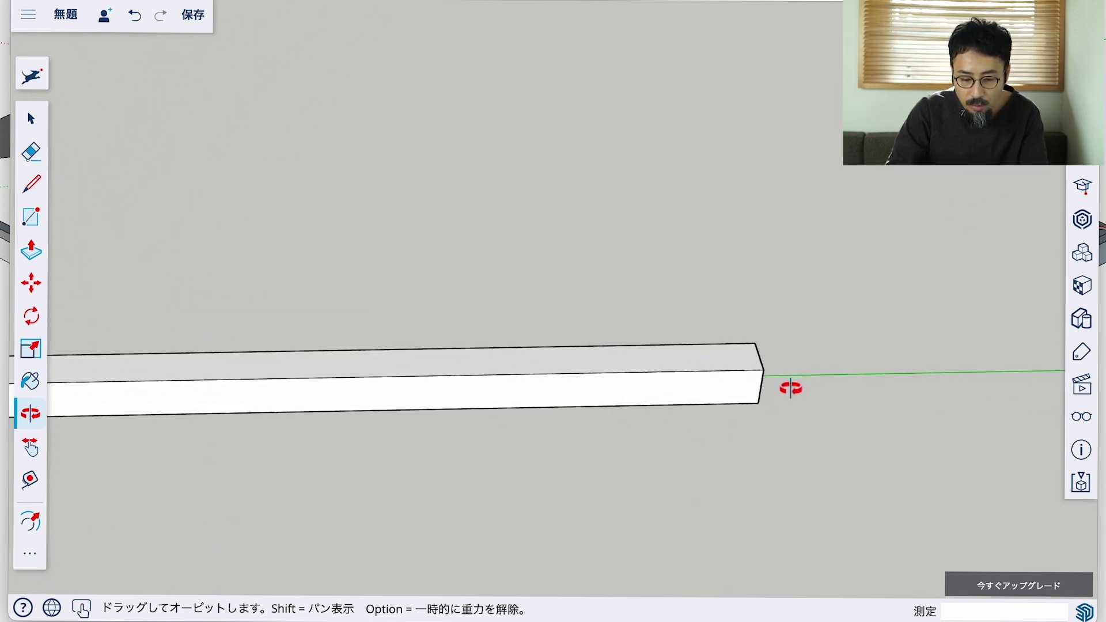
scroll(790, 388, "up", 2)
mouse_move(672, 402)
left_mouse_down()
mouse_move(672, 481)
mouse_move(662, 374)
mouse_move(663, 387)
left_mouse_up()
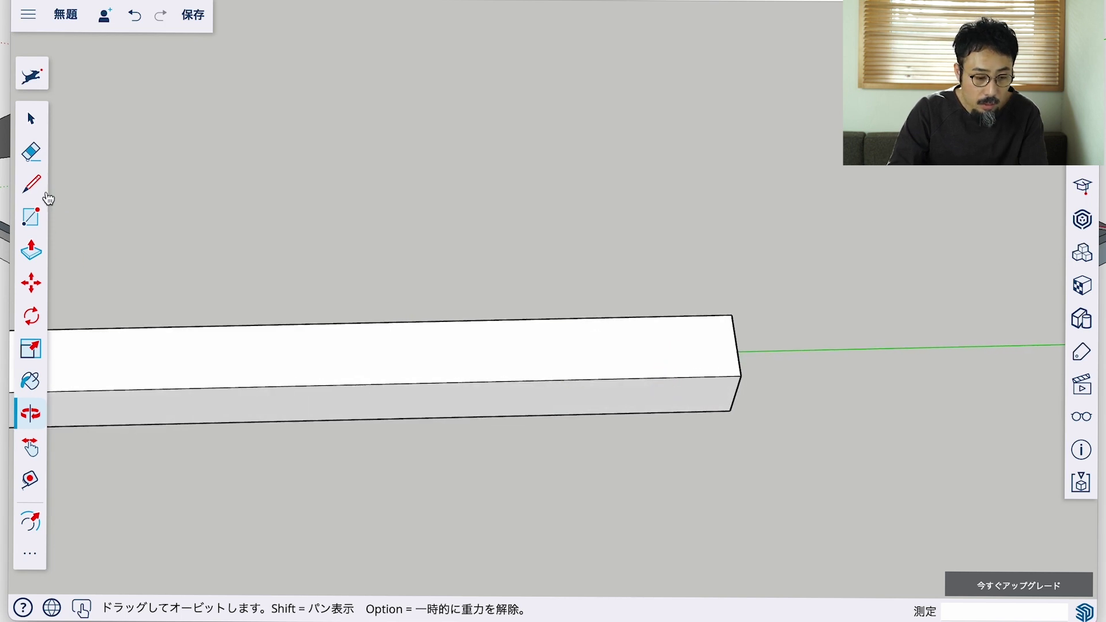
Draw a crosswise line across the beam's top face near its far end
left_click(32, 183)
left_click(655, 316)
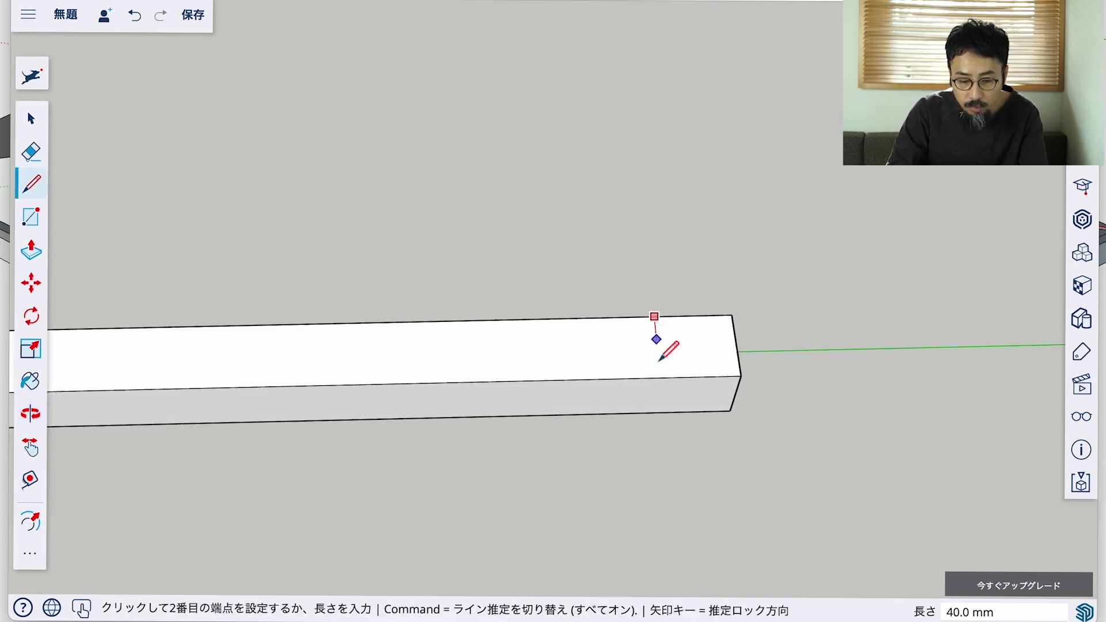
left_click(661, 376)
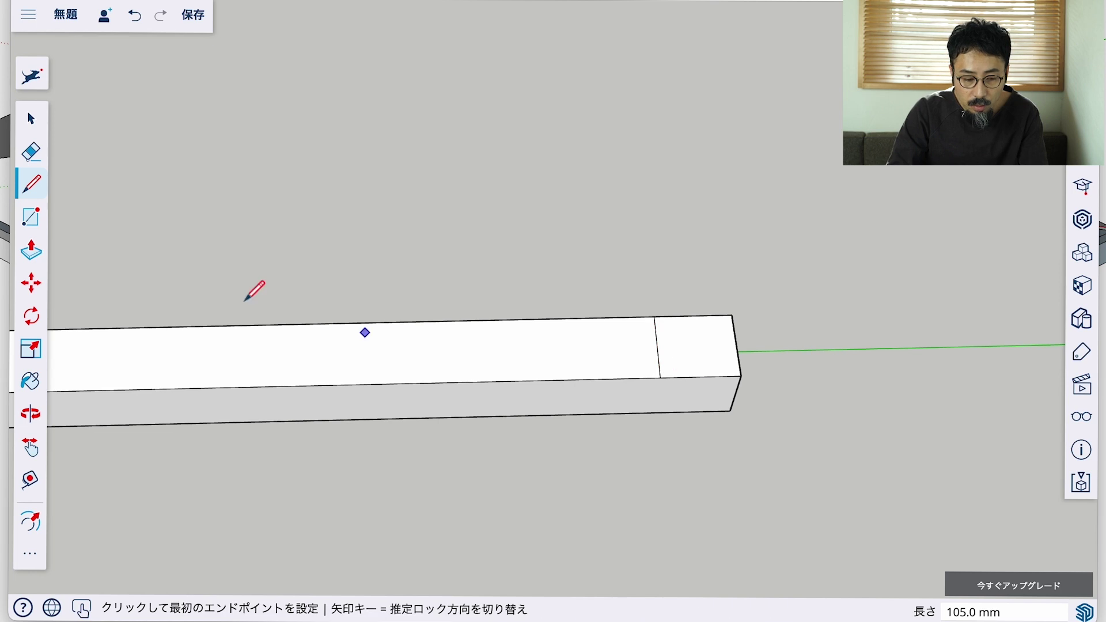
Place a centre guide along the top face 52.5 mm from the edge
left_click(30, 478)
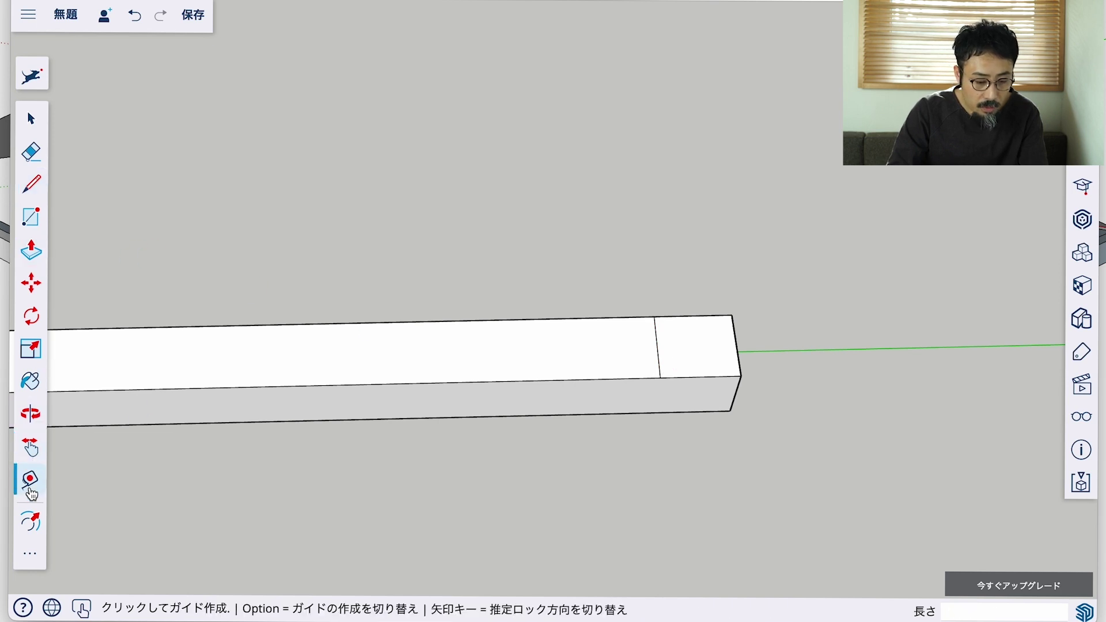
left_click(660, 376)
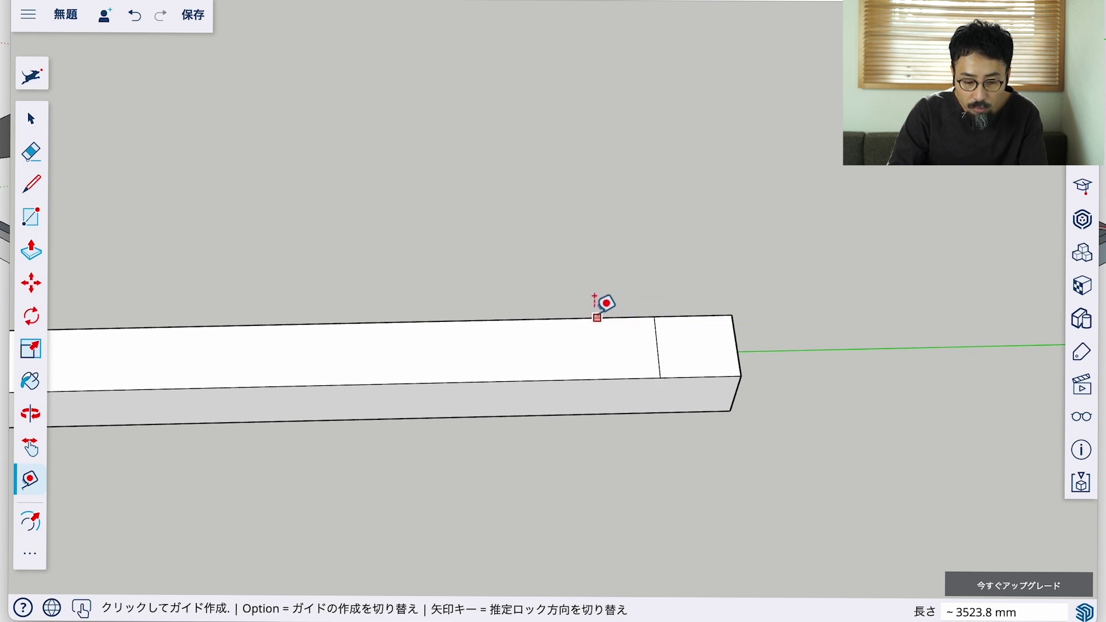
left_click(595, 299)
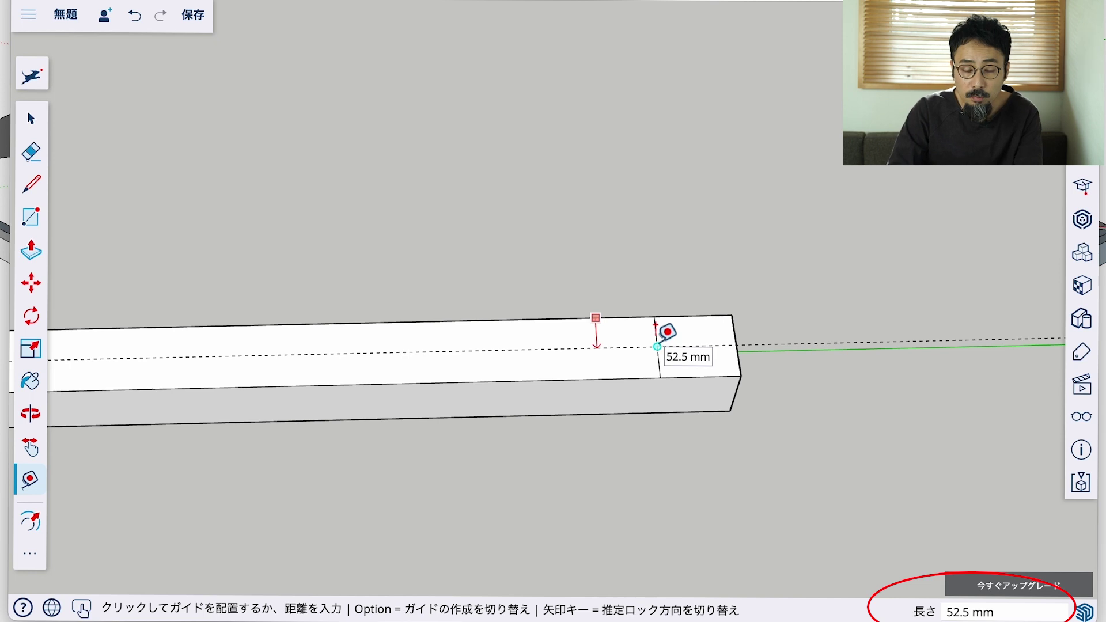
left_click(655, 325)
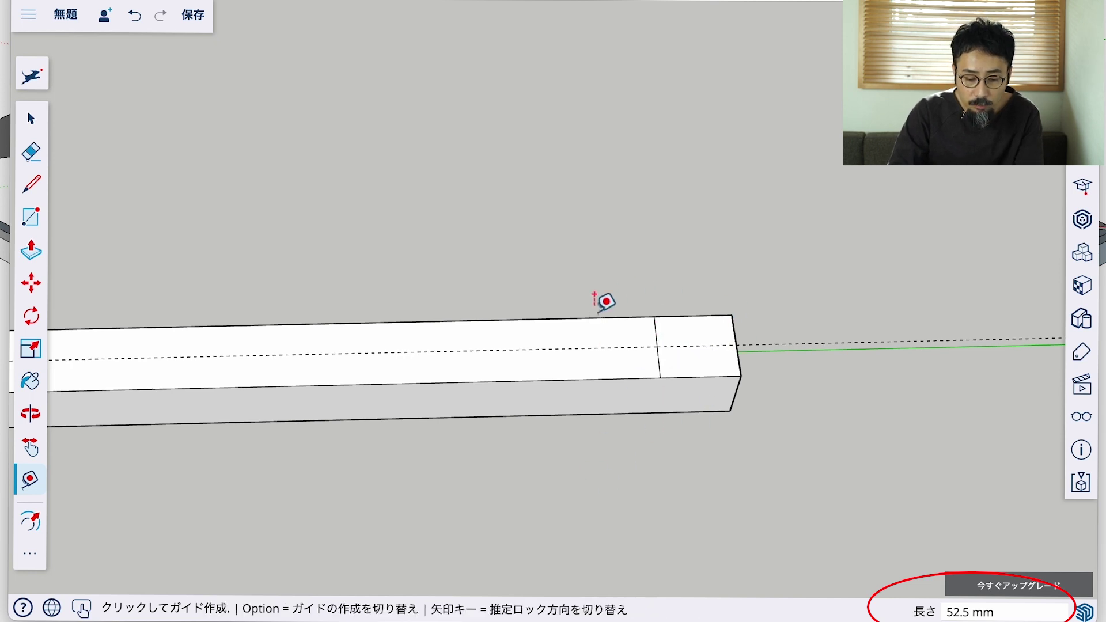
left_click(32, 185)
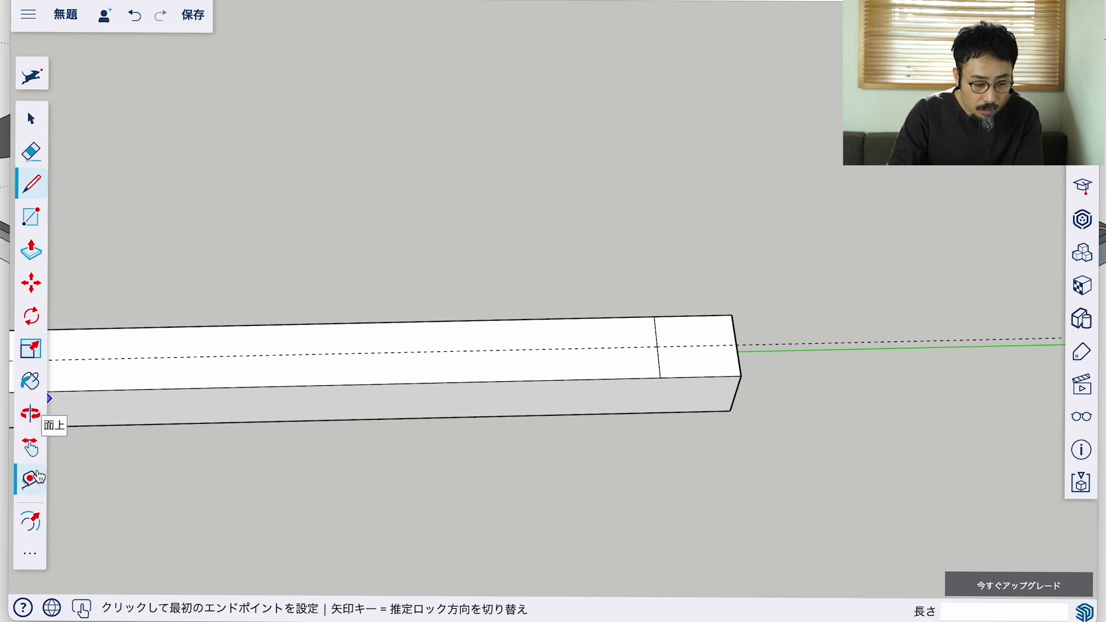
Place crosswise guides 15 mm and 50 mm from the shoulder line
left_click(36, 481)
left_click(657, 345)
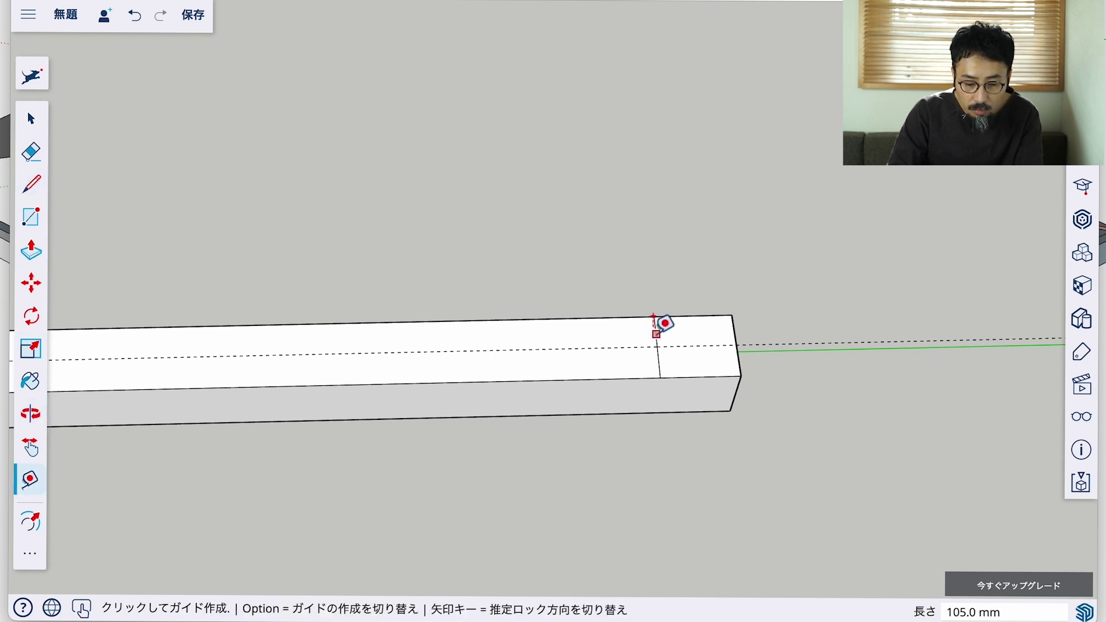
left_click(656, 334)
type("15")
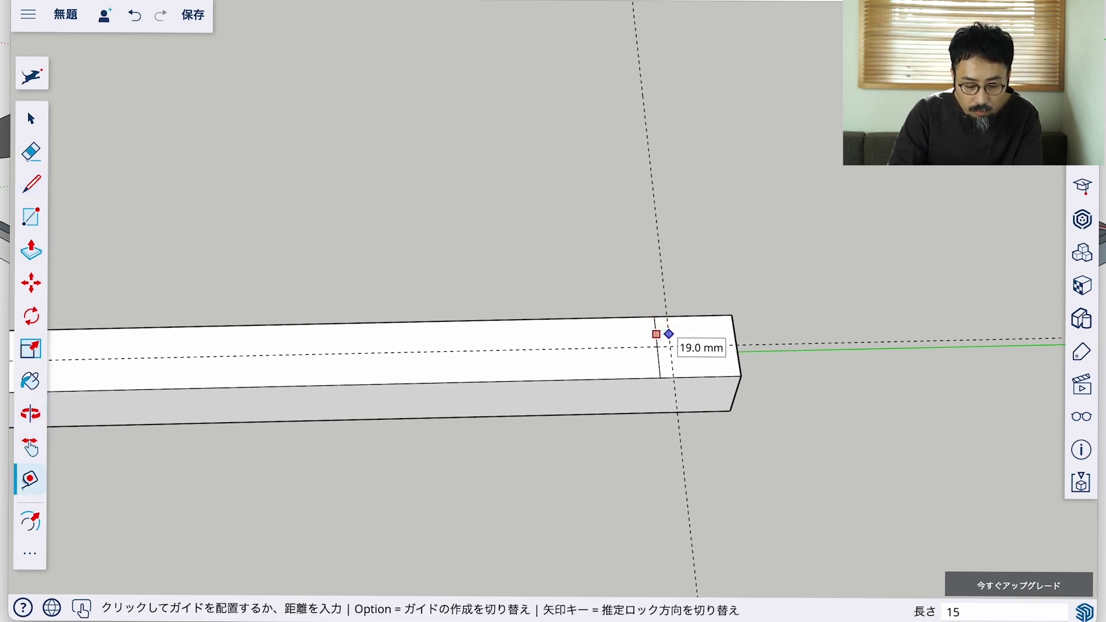
left_click(662, 346)
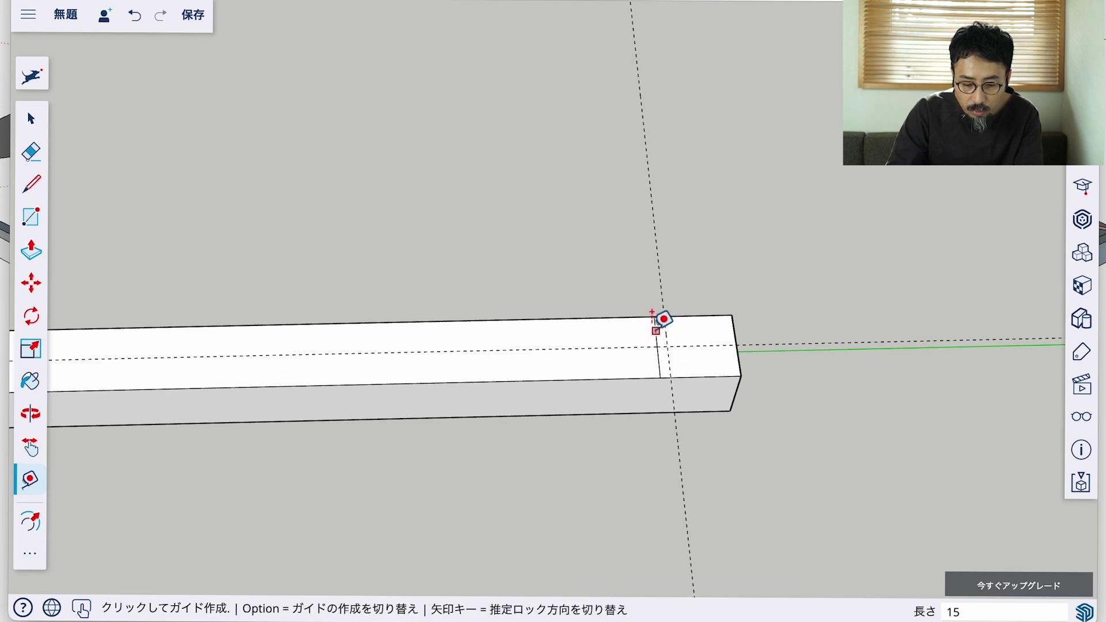
left_click(655, 327)
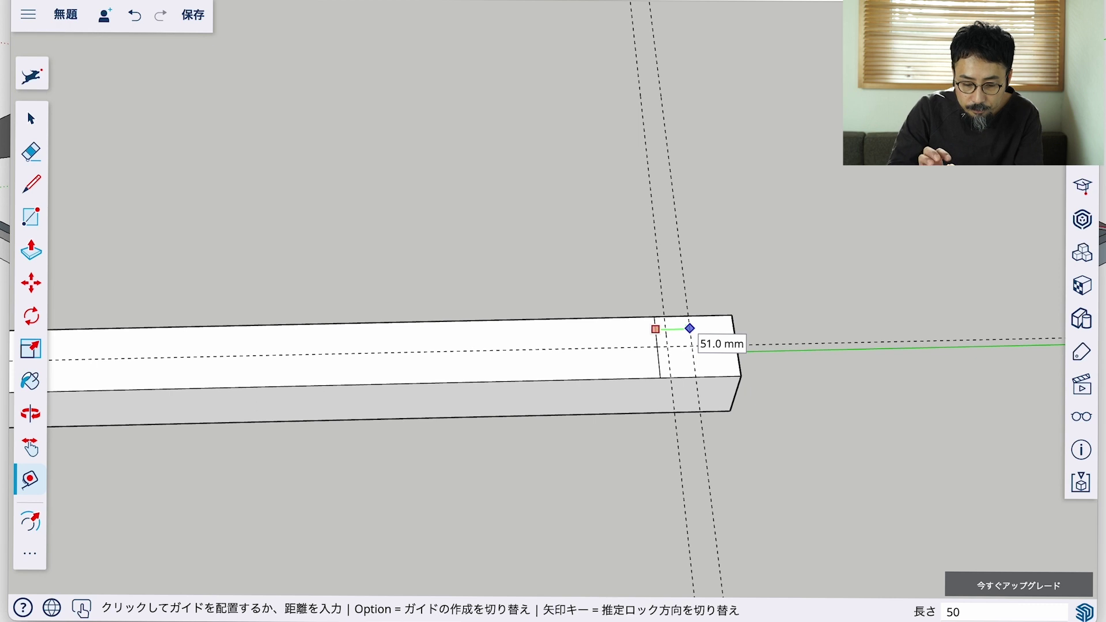
left_click(690, 328)
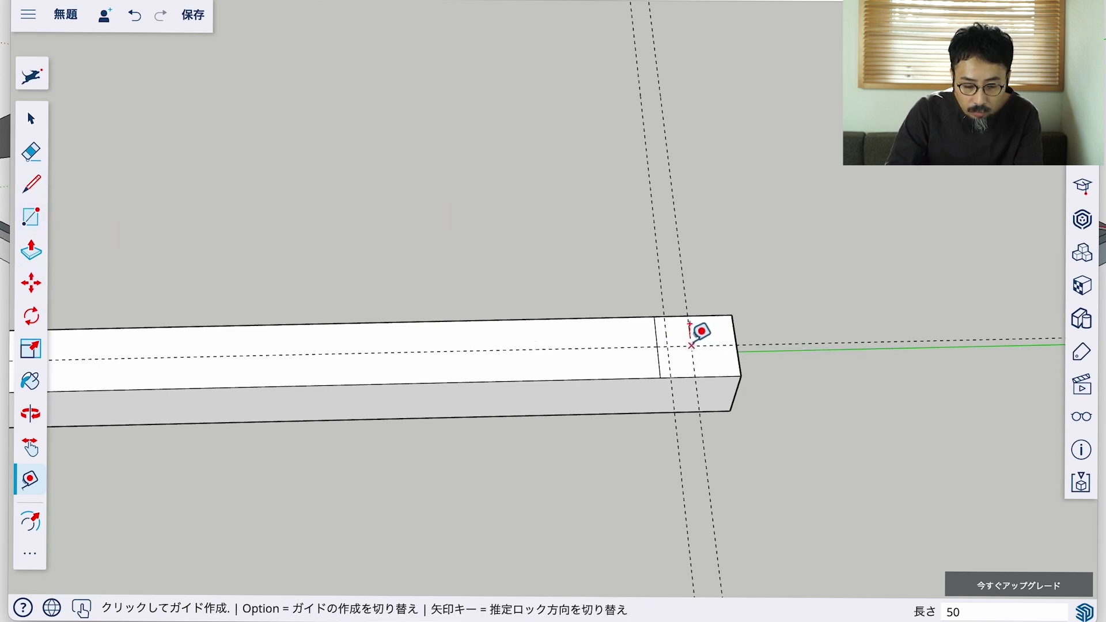
Mark guide points 25 mm and 15 mm on both sides of the centre guide
left_click(691, 344)
type("25")
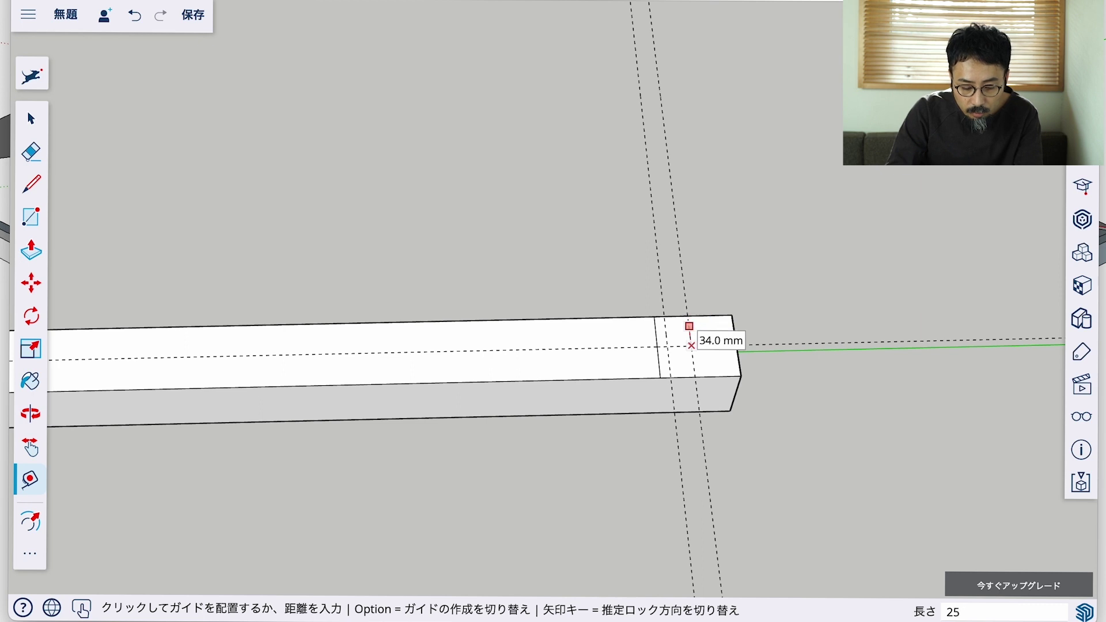
left_click(689, 326)
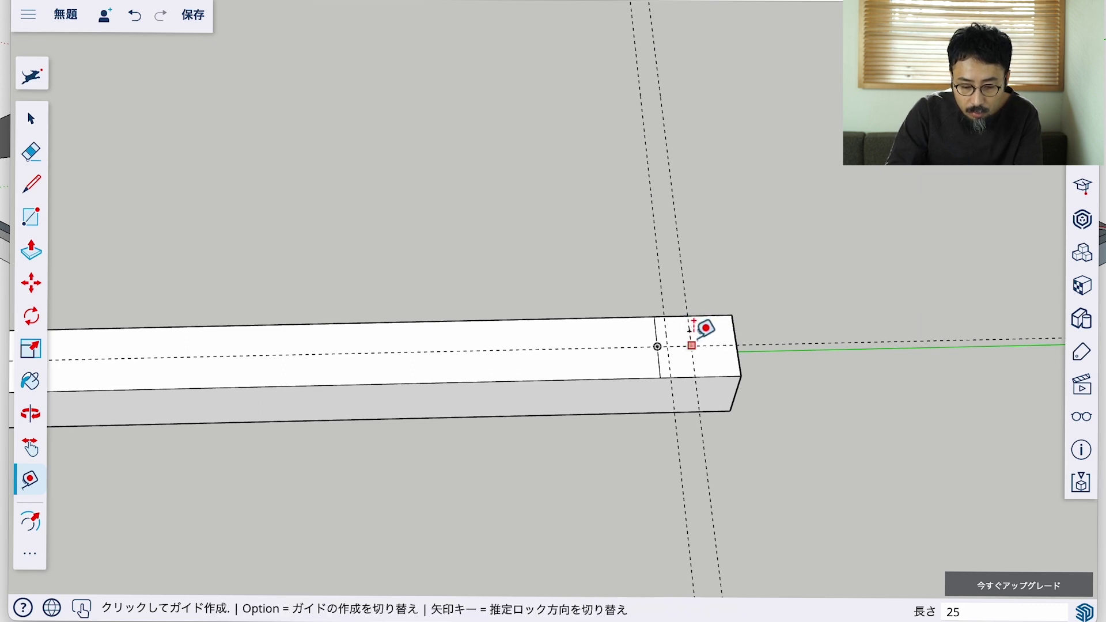
left_click(691, 345)
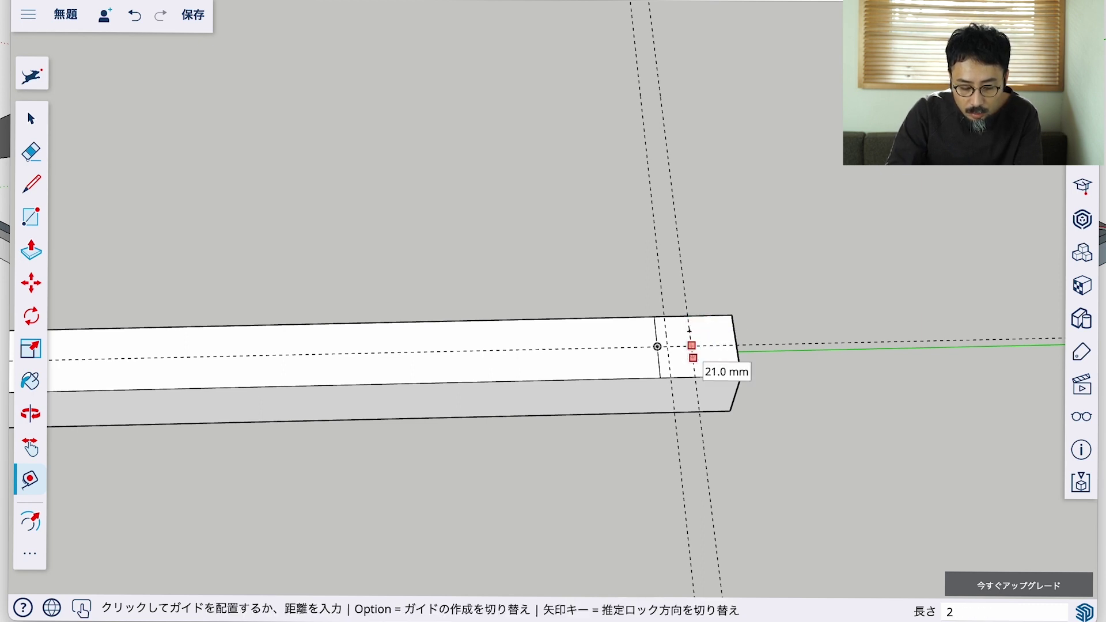
type("5")
left_click(690, 329)
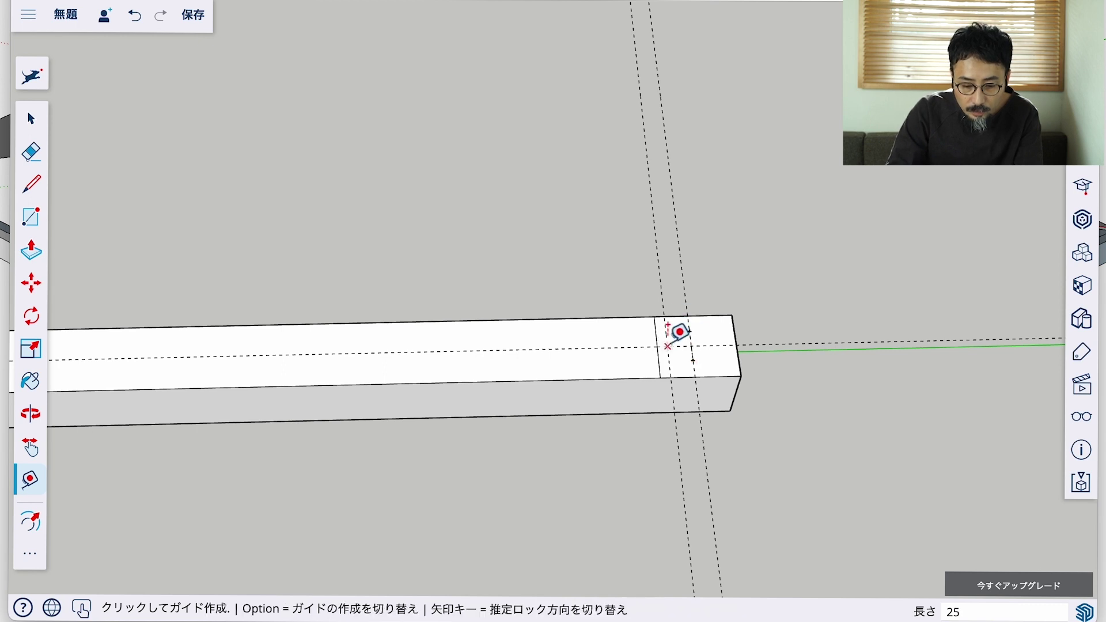
left_click(680, 336)
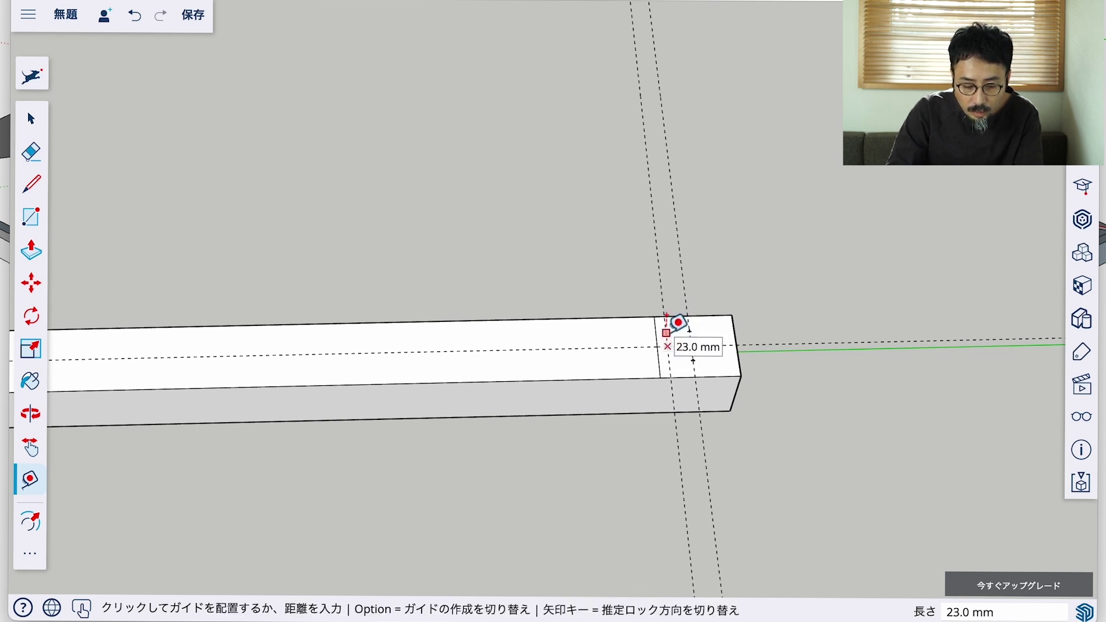
type("15")
key("Return")
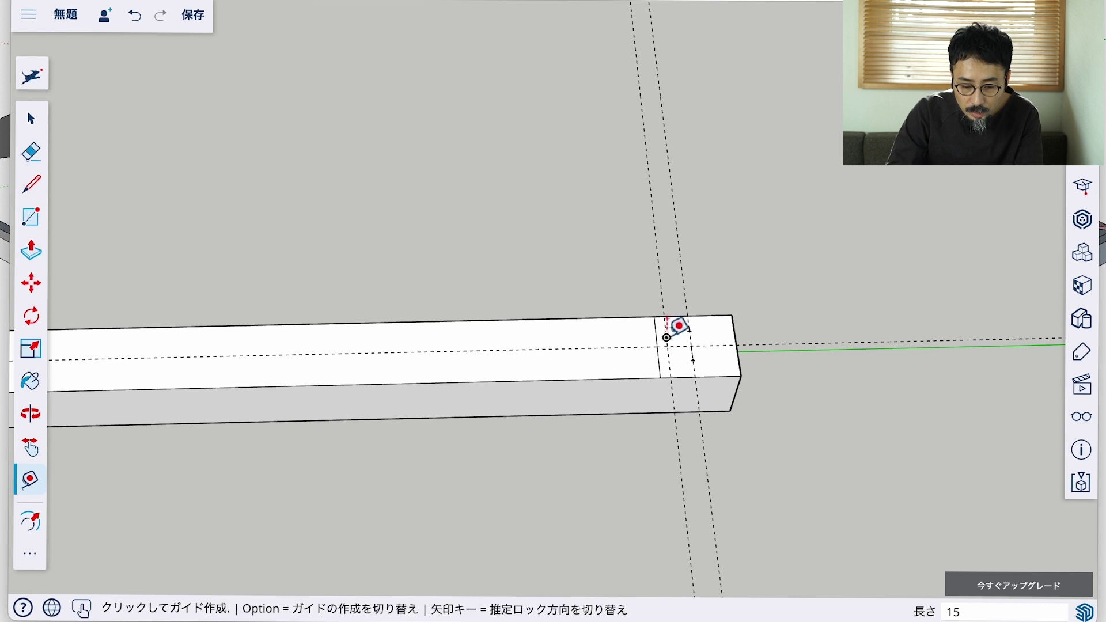
left_click(678, 335)
type("1")
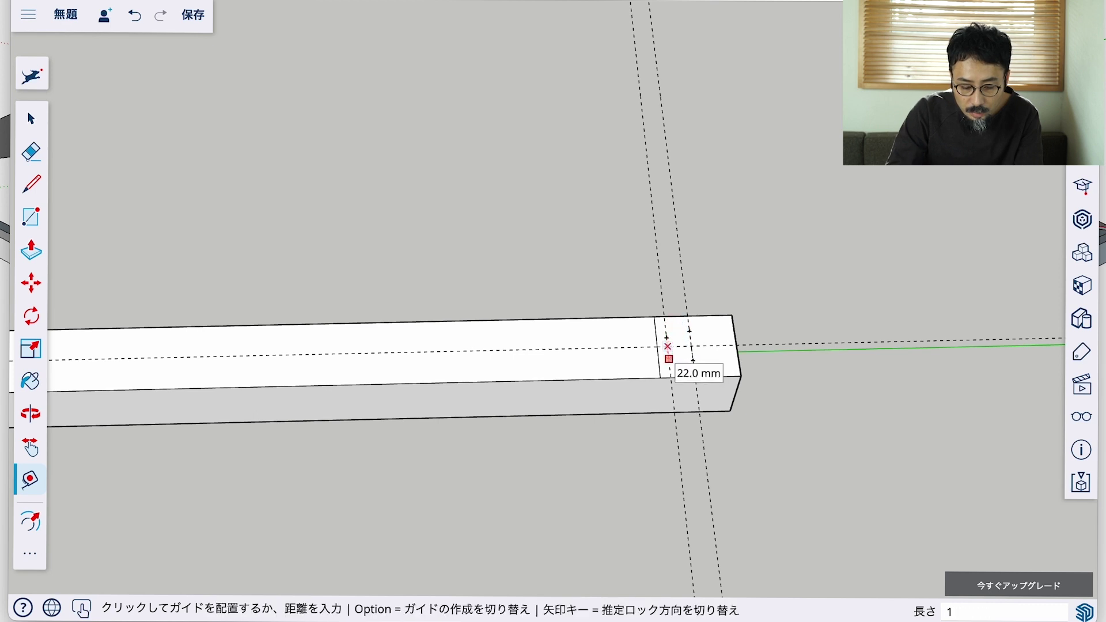
key("Return")
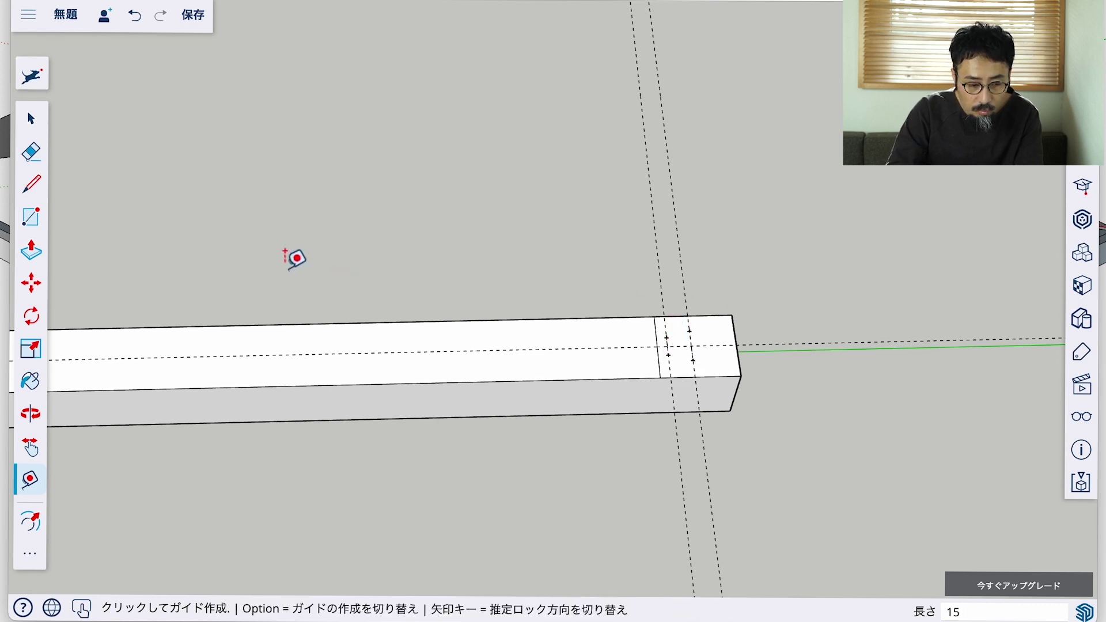
left_click(31, 183)
Draw the dovetail's slanted sides through the guide points, extending lines to both beam edges
scroll(643, 339, "up", 3)
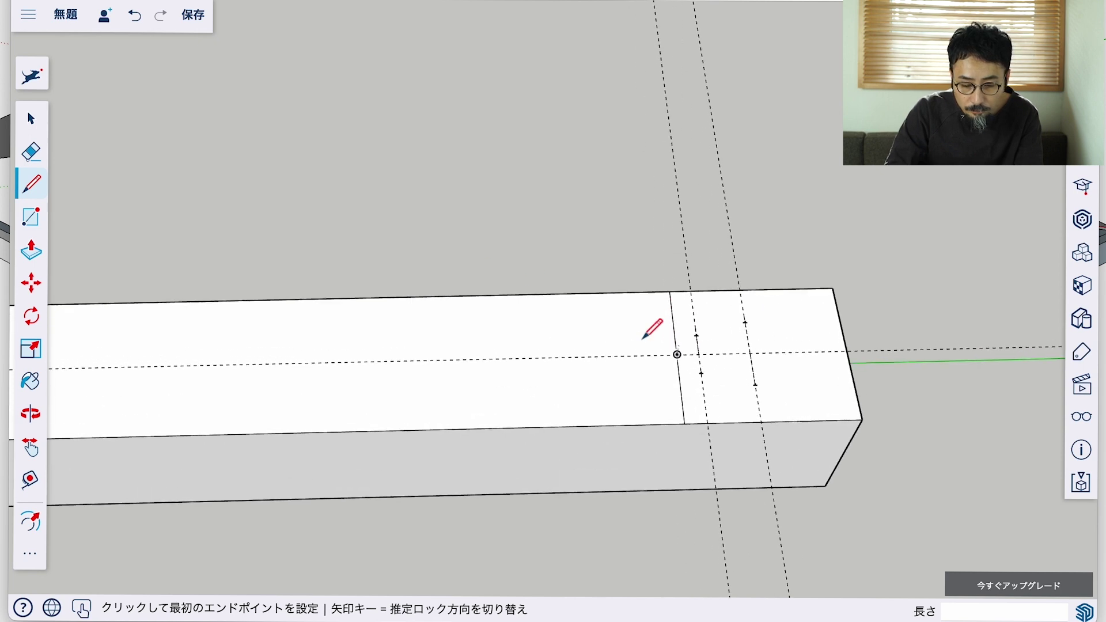
left_click(697, 335)
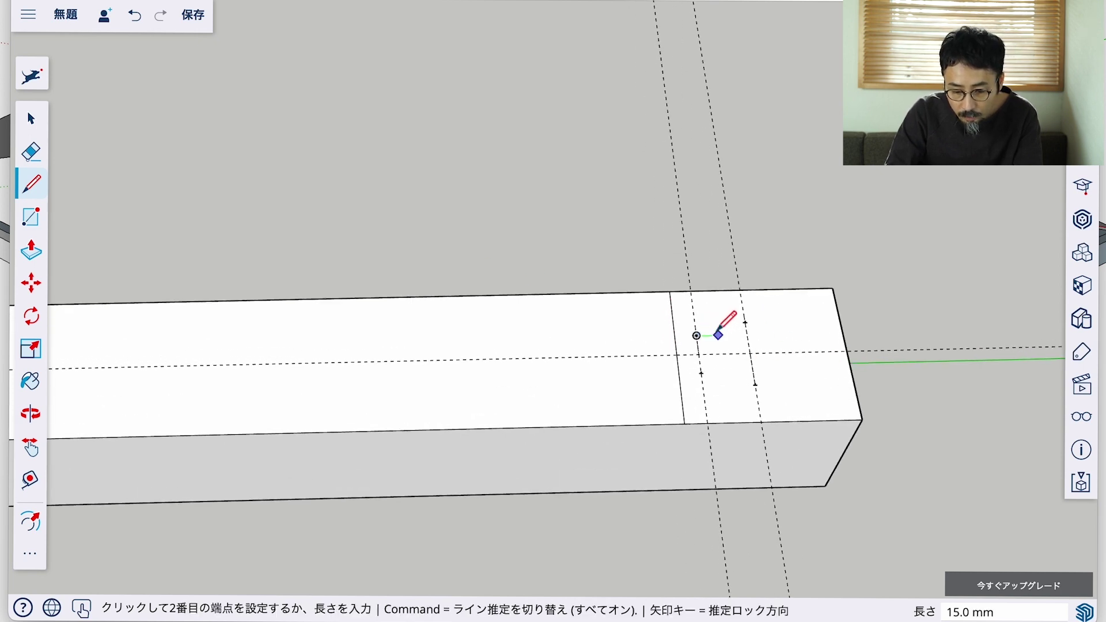
left_click(746, 322)
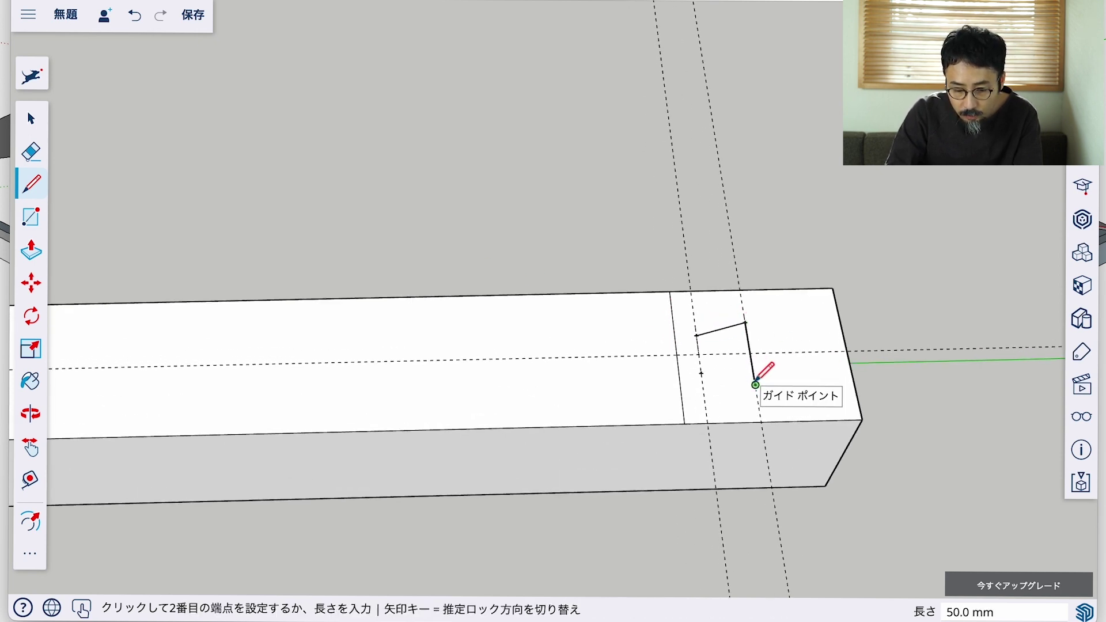
left_click(755, 385)
left_click(701, 373)
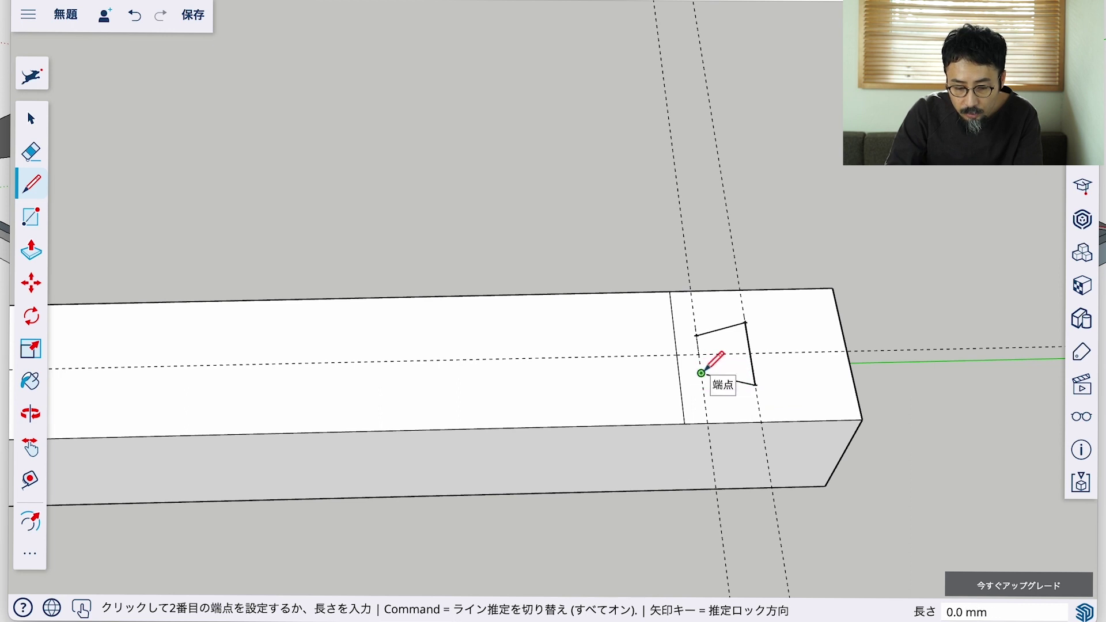
left_click(708, 422)
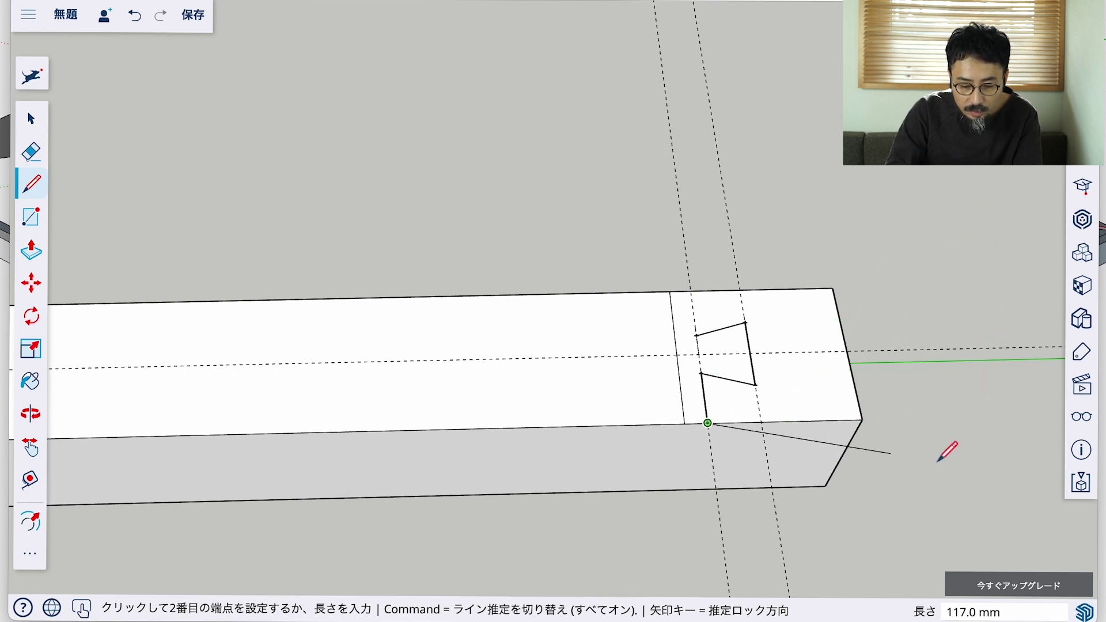
key("Escape")
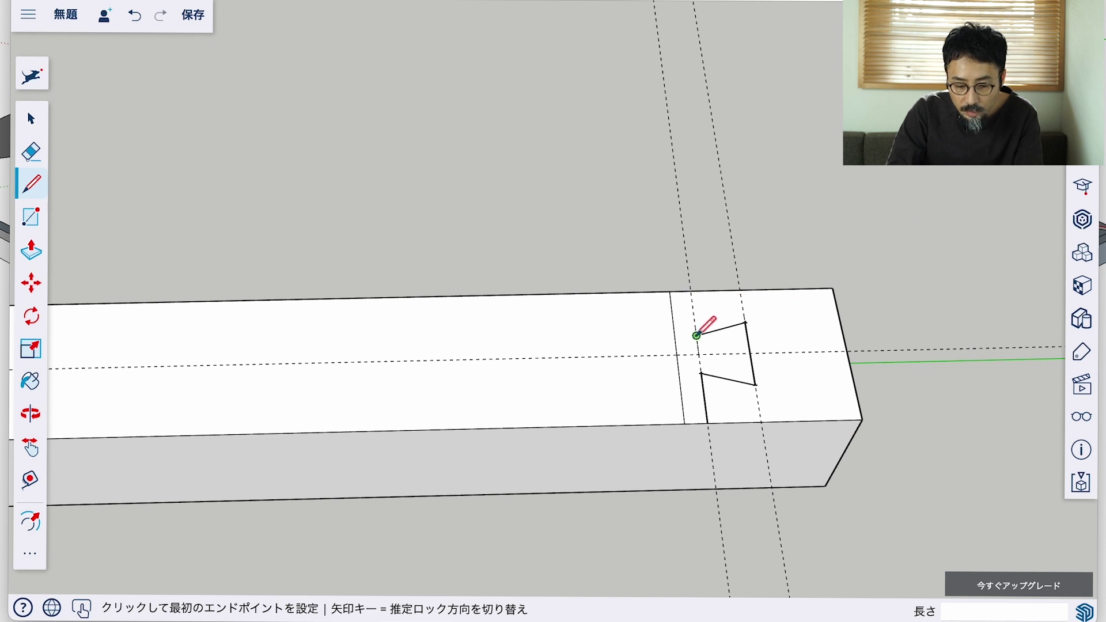
left_click(696, 336)
left_click(691, 292)
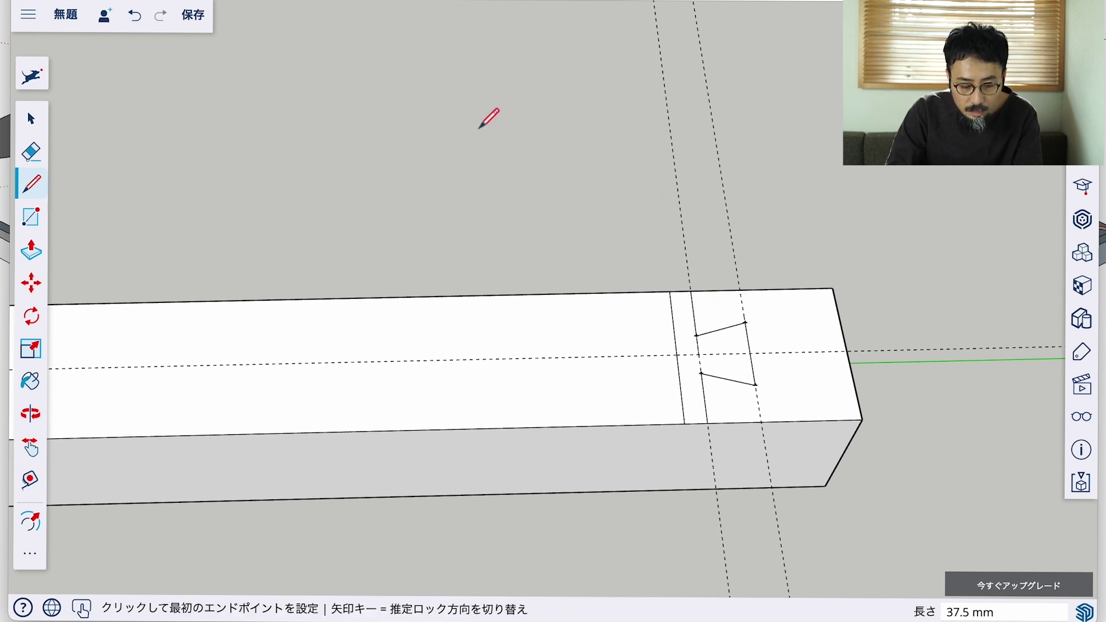
left_click(31, 118)
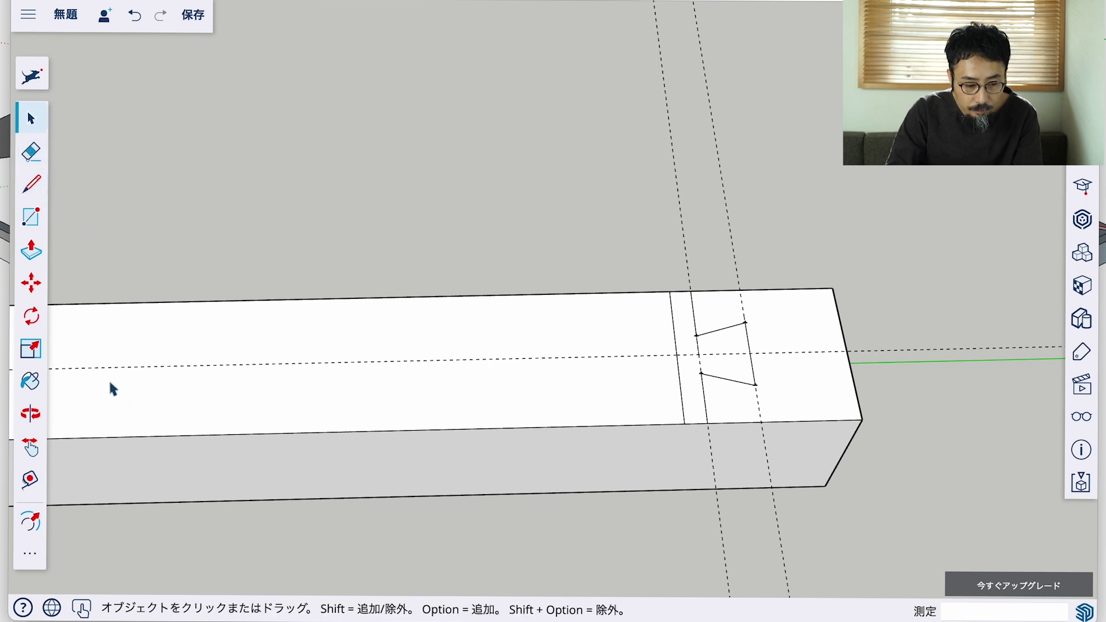
Tilt the view to the side face and place two guides 105 mm down from the top edge
scroll(796, 345, "up", 3)
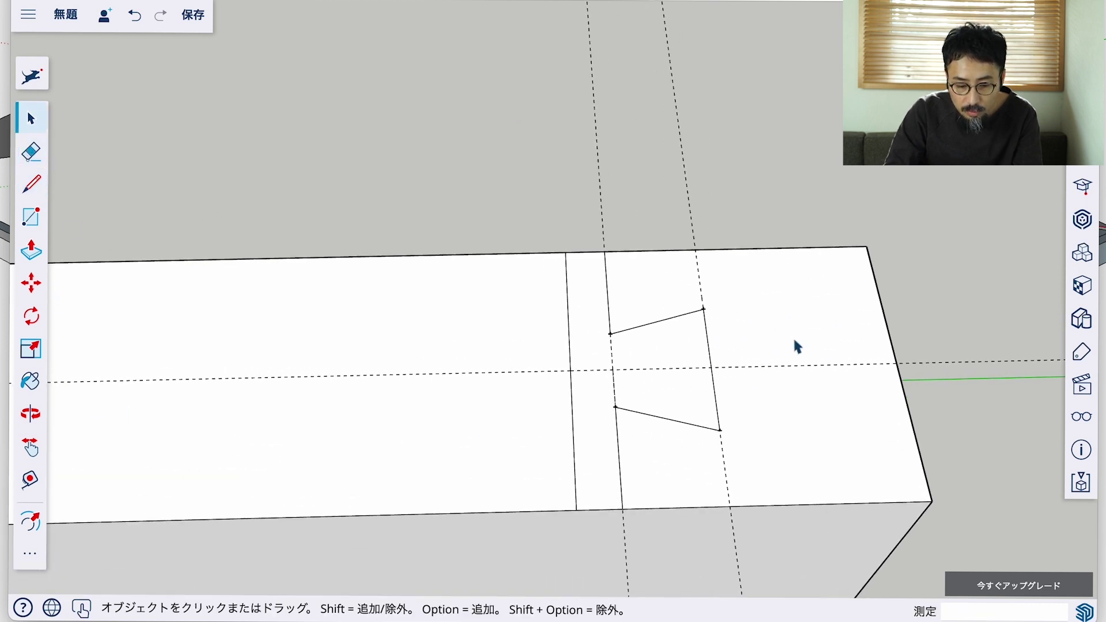
scroll(681, 459, "down", 3)
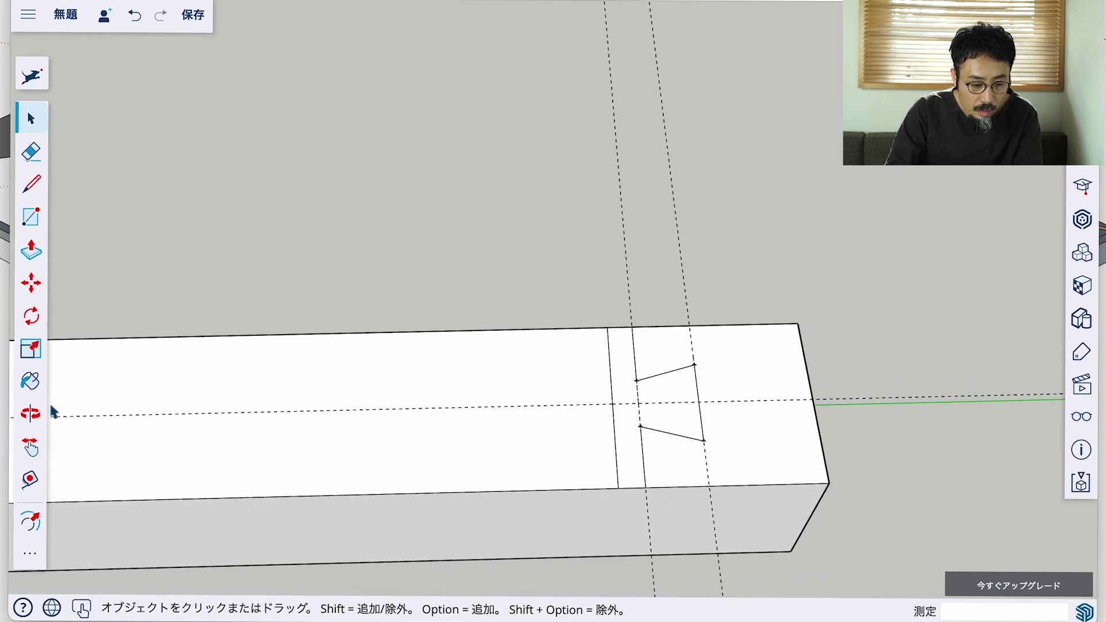
left_click(30, 414)
mouse_move(566, 417)
left_mouse_down()
mouse_move(622, 410)
mouse_move(615, 464)
mouse_move(622, 361)
mouse_move(612, 471)
mouse_move(647, 509)
mouse_move(716, 545)
mouse_move(499, 489)
mouse_move(502, 504)
left_mouse_up()
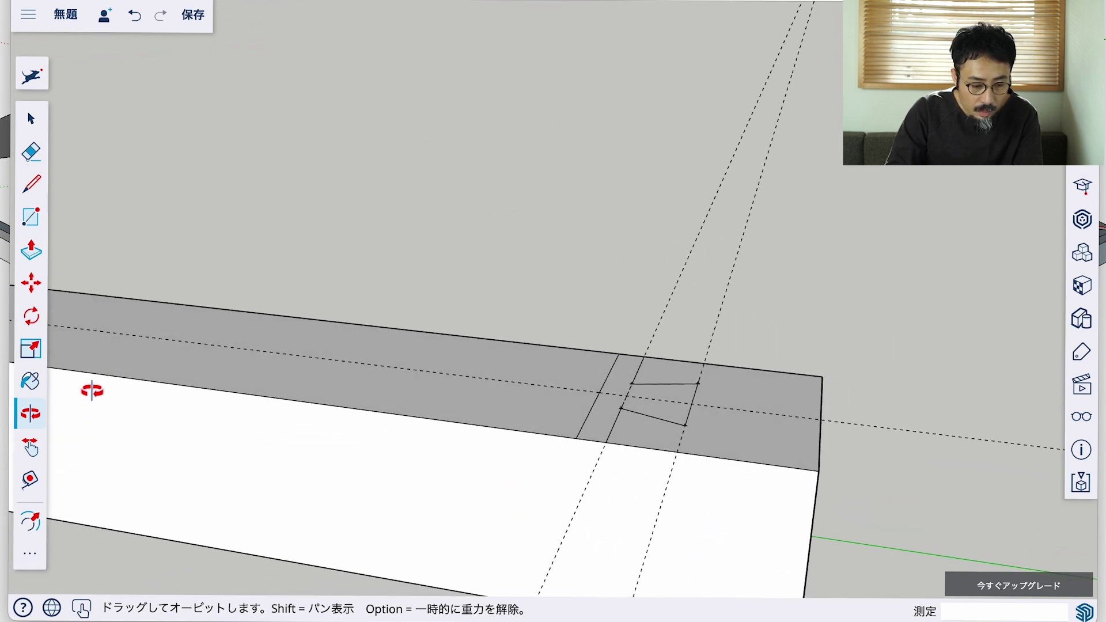
left_click(30, 479)
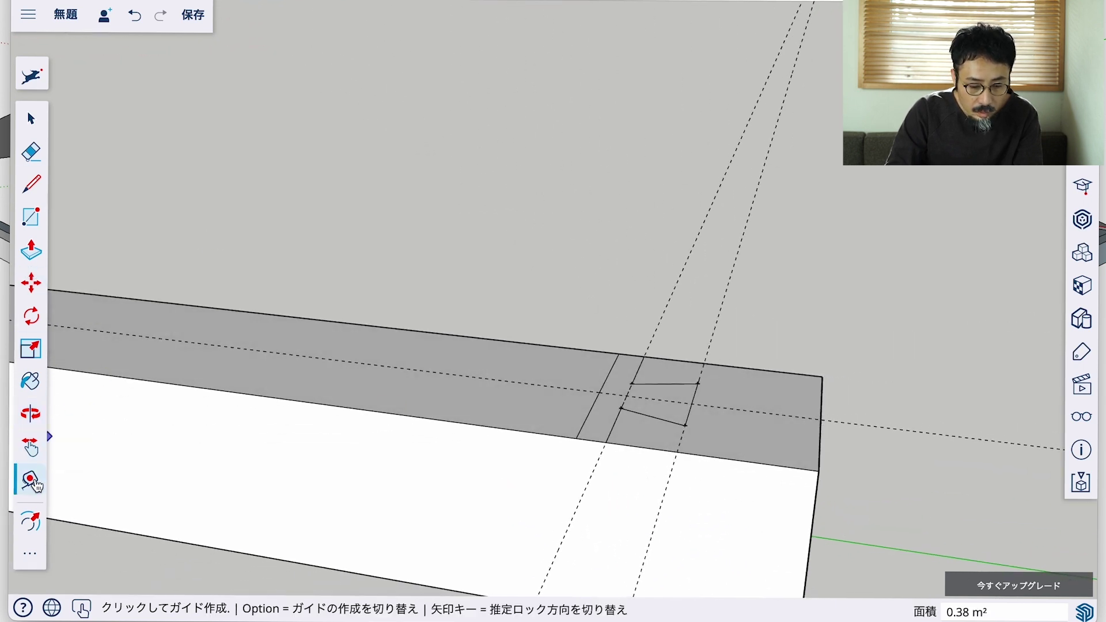
scroll(624, 459, "down", 3)
left_click(610, 447)
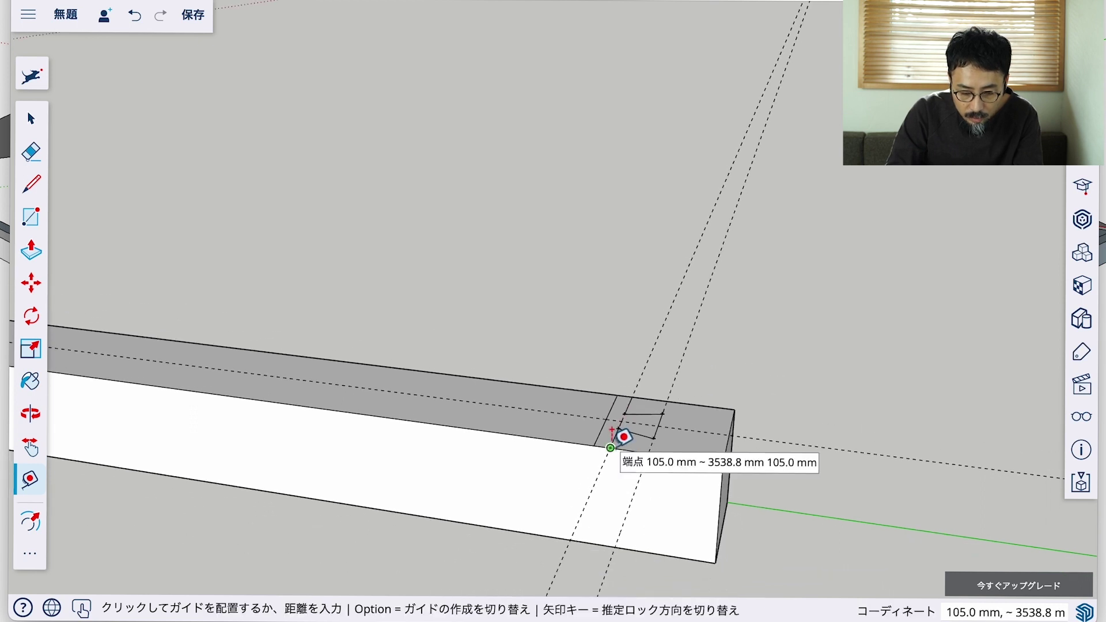
left_click(617, 529)
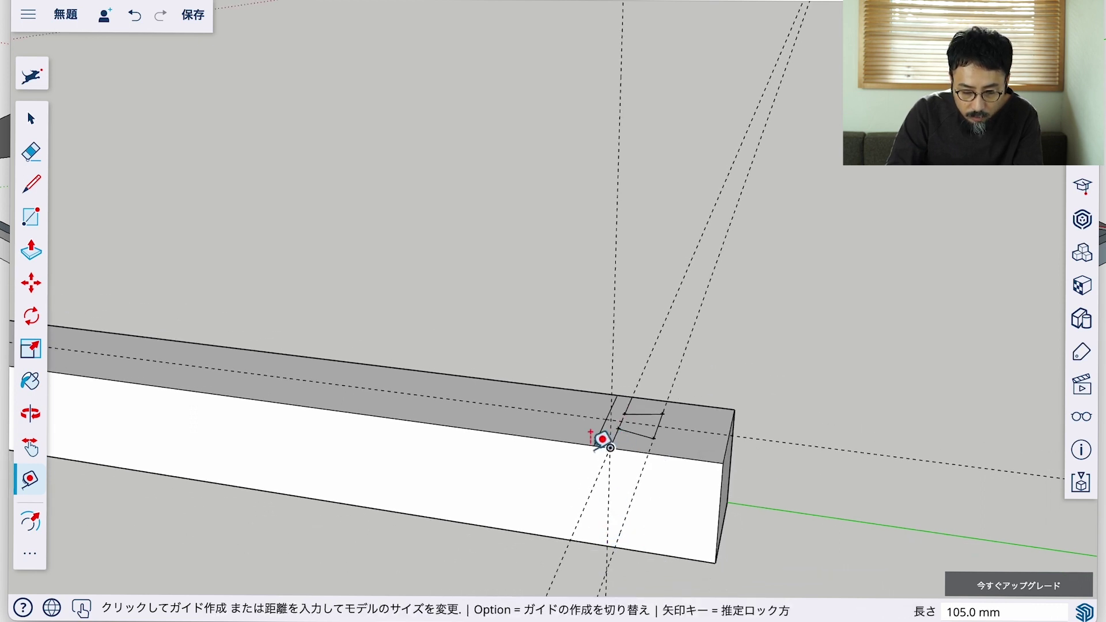
left_click(594, 445)
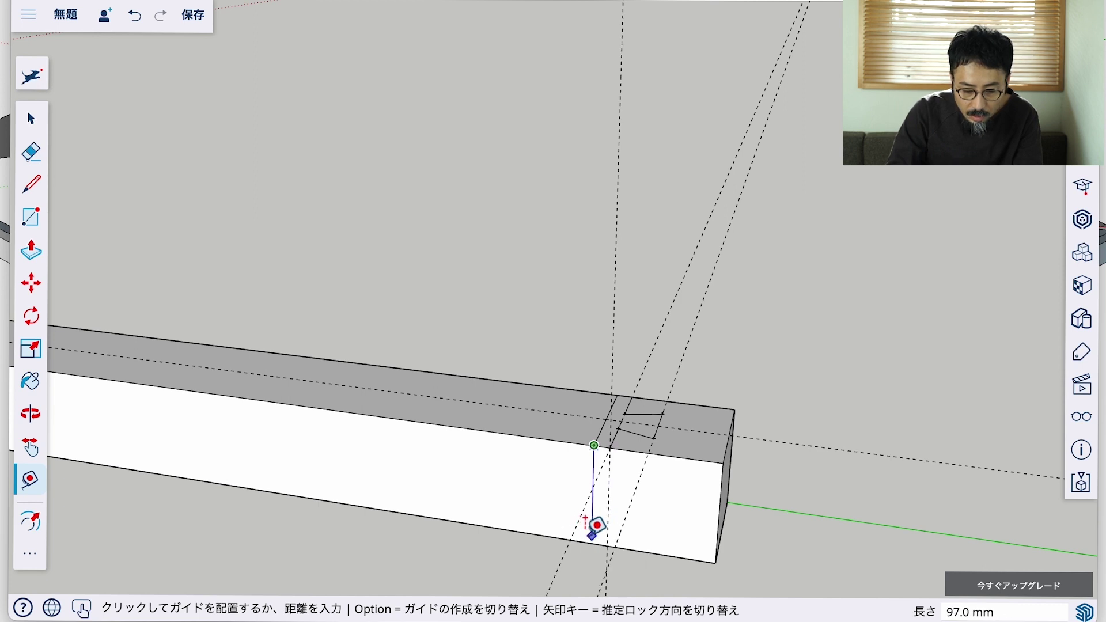
left_click(592, 534)
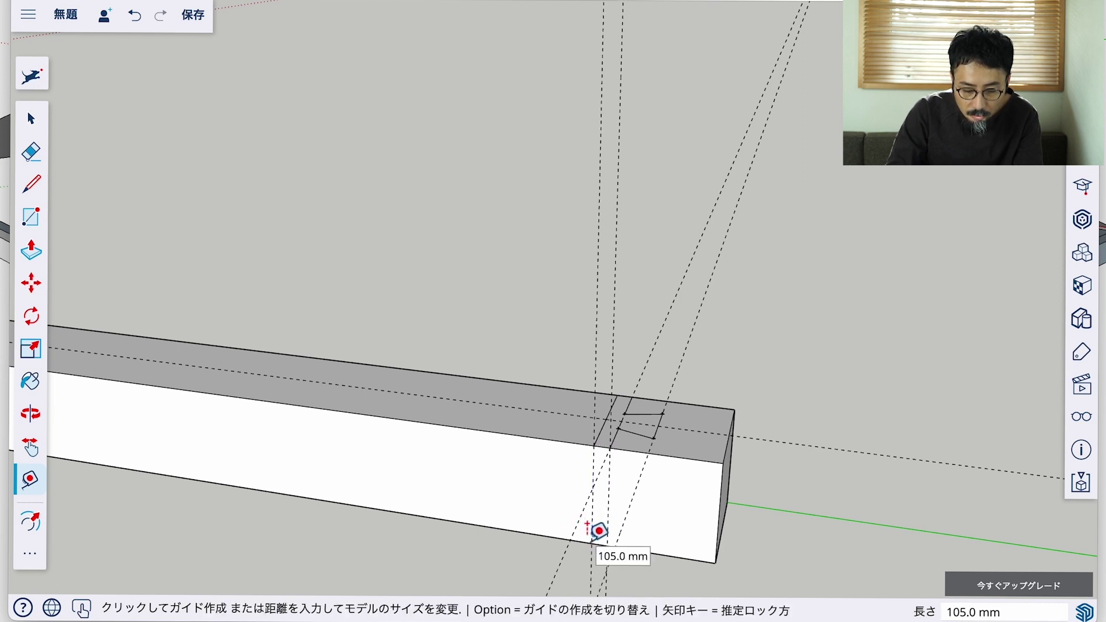
Reposition the view and place two more 105 mm guides down the face from top-edge points
middle_click_drag(596, 516, 602, 523)
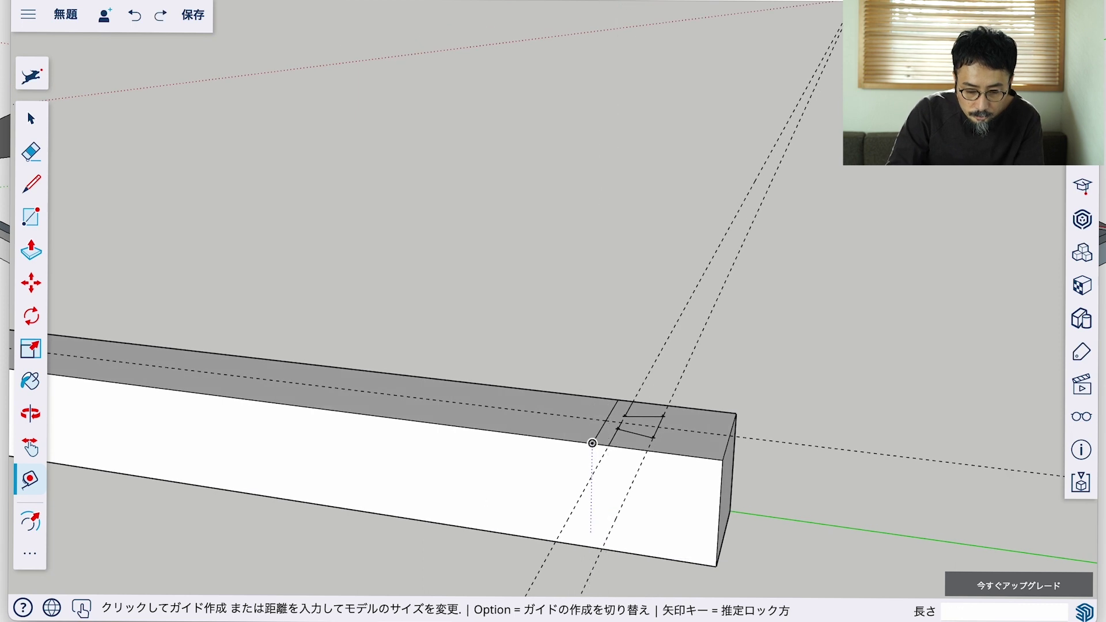
scroll(634, 436, "up", 3)
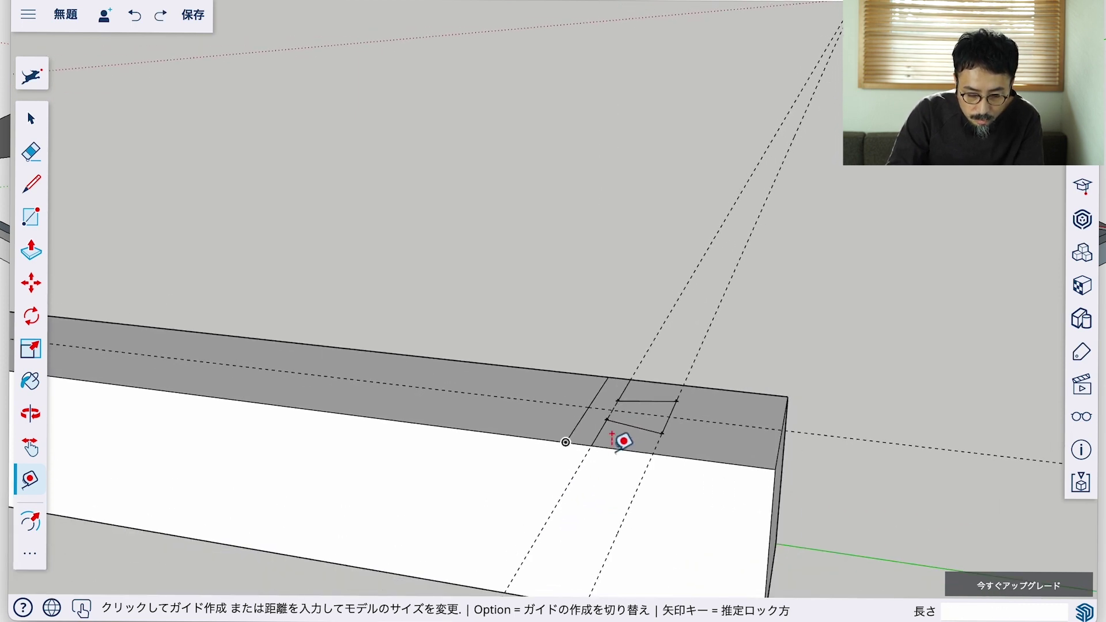
scroll(623, 441, "down", 3)
left_click(30, 446)
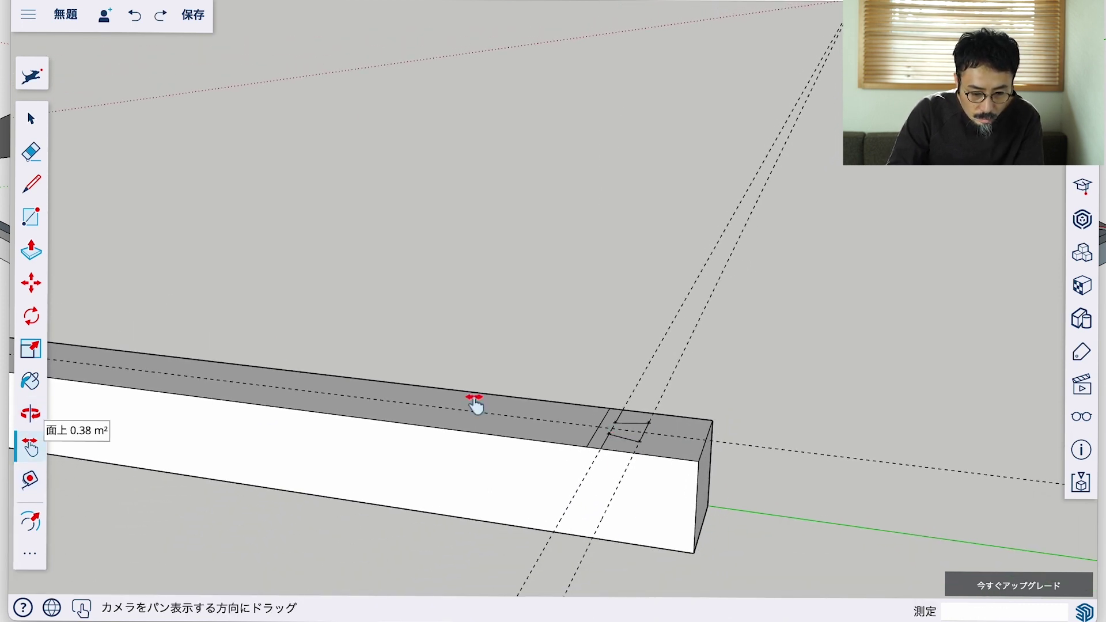
left_click_drag(475, 404, 629, 278)
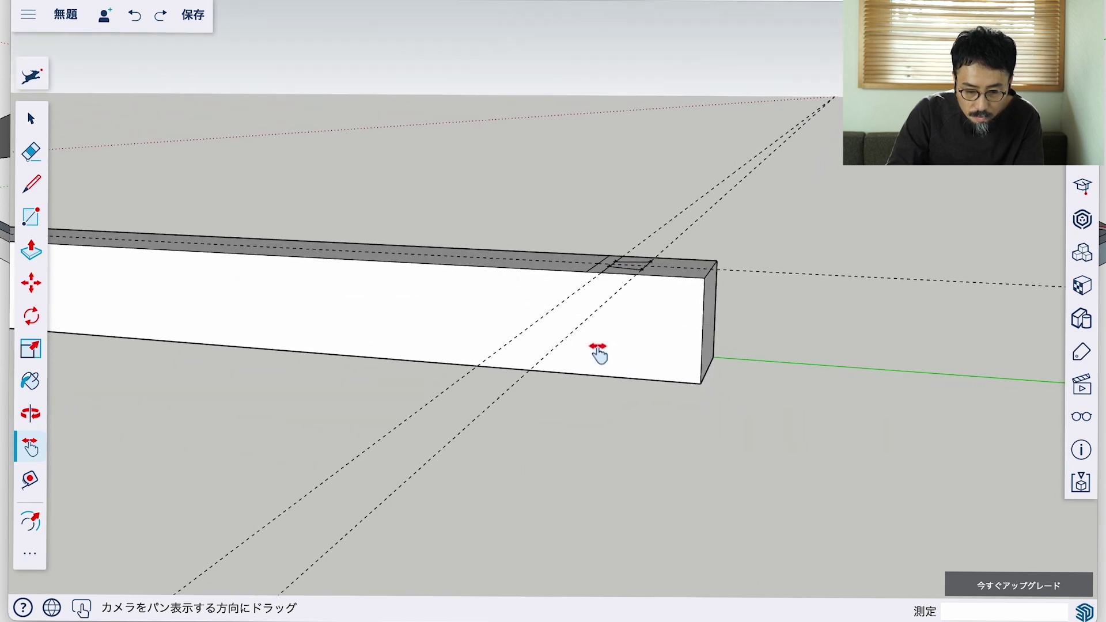
scroll(599, 353, "up", 2)
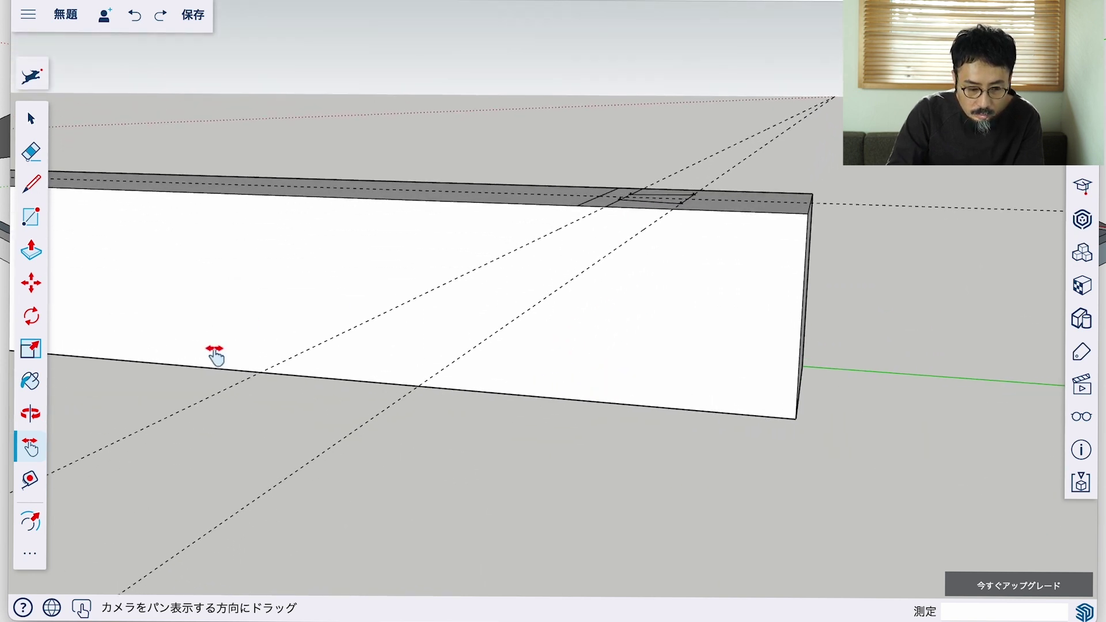
left_click_drag(547, 358, 552, 422)
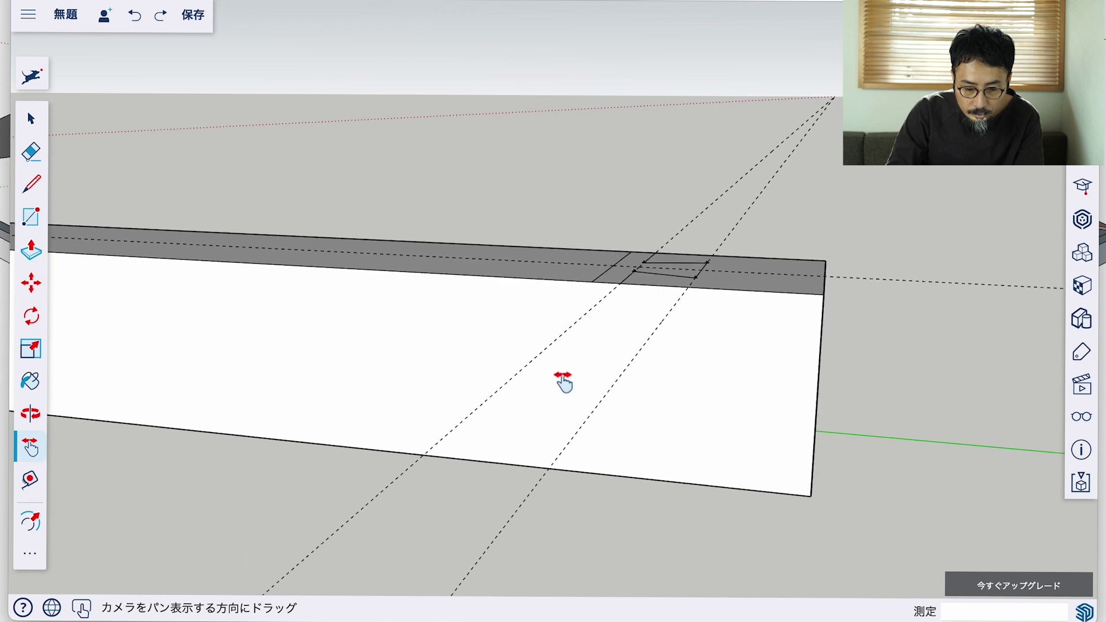
left_click(30, 413)
left_click_drag(445, 375, 464, 429)
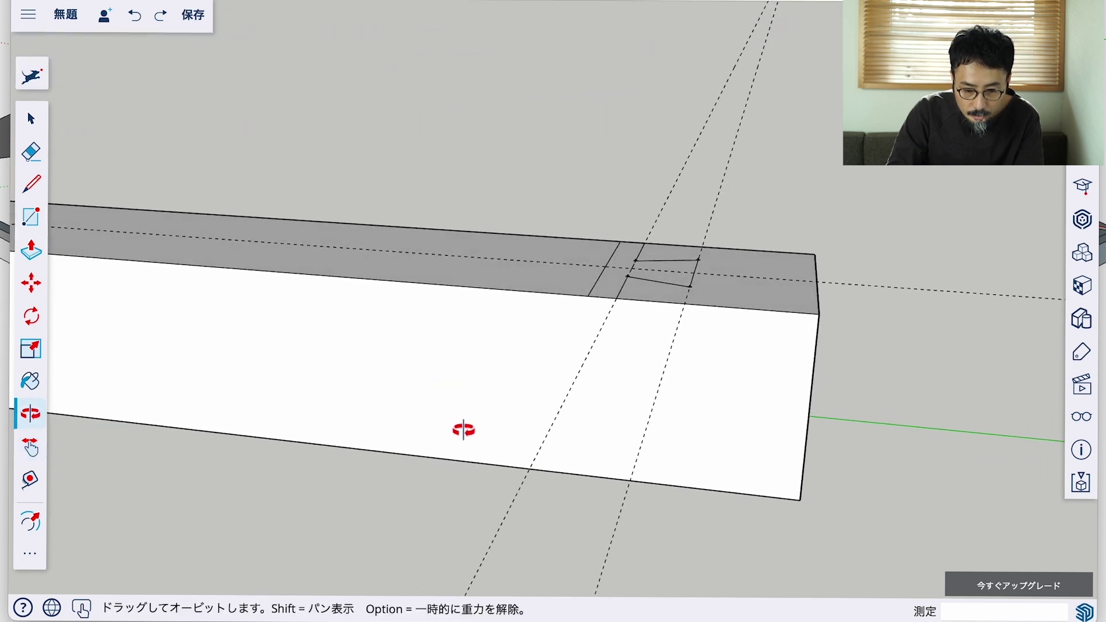
left_click(31, 480)
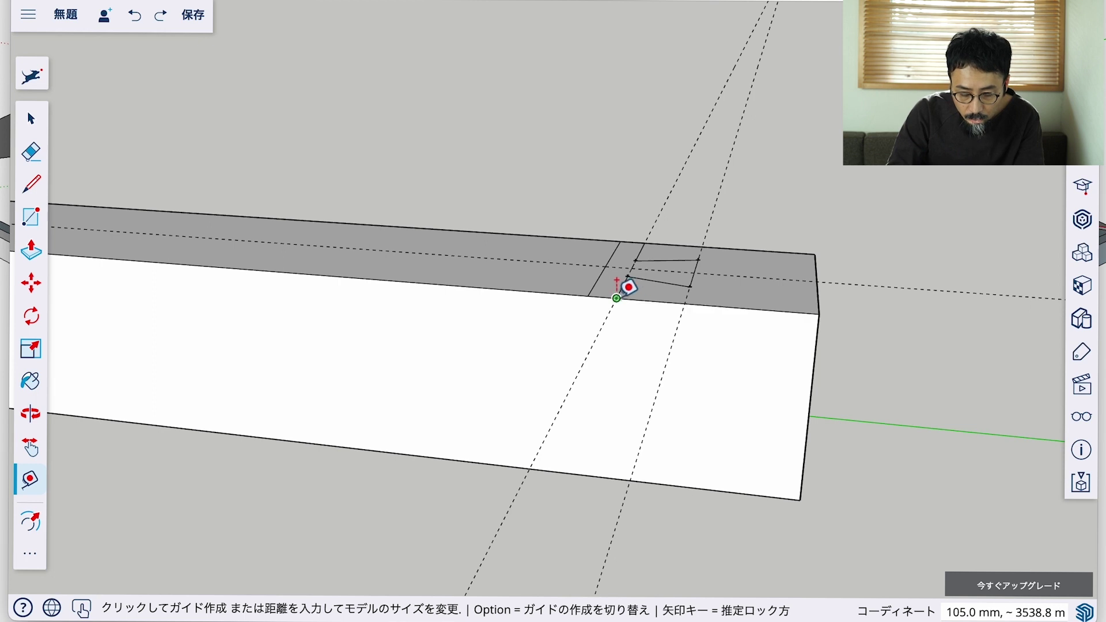
left_click(617, 298)
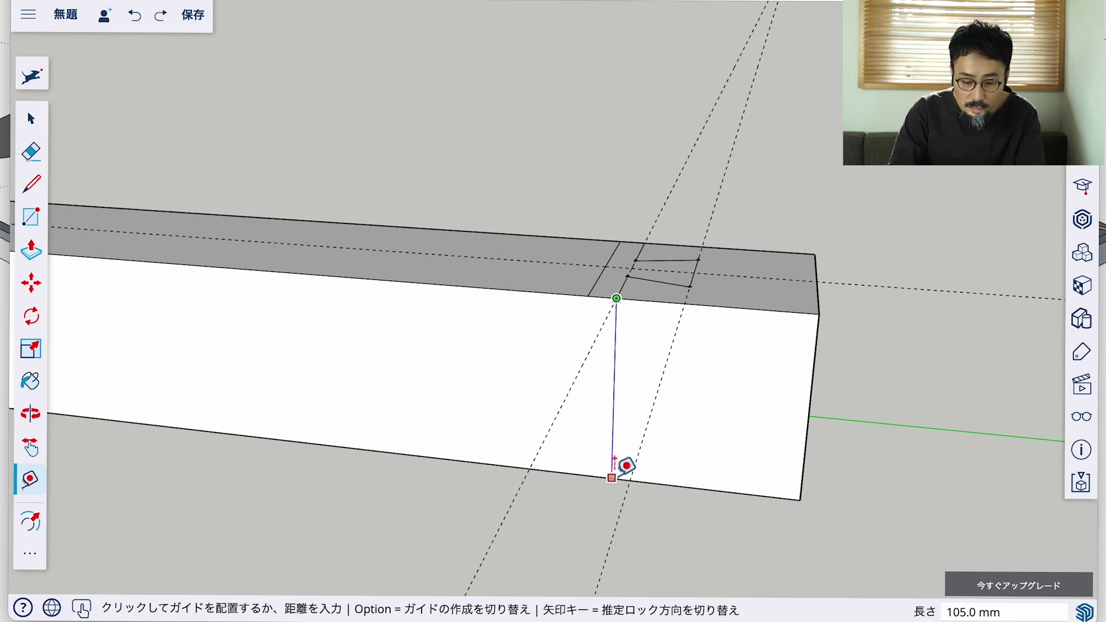
left_click(612, 478)
left_click(587, 296)
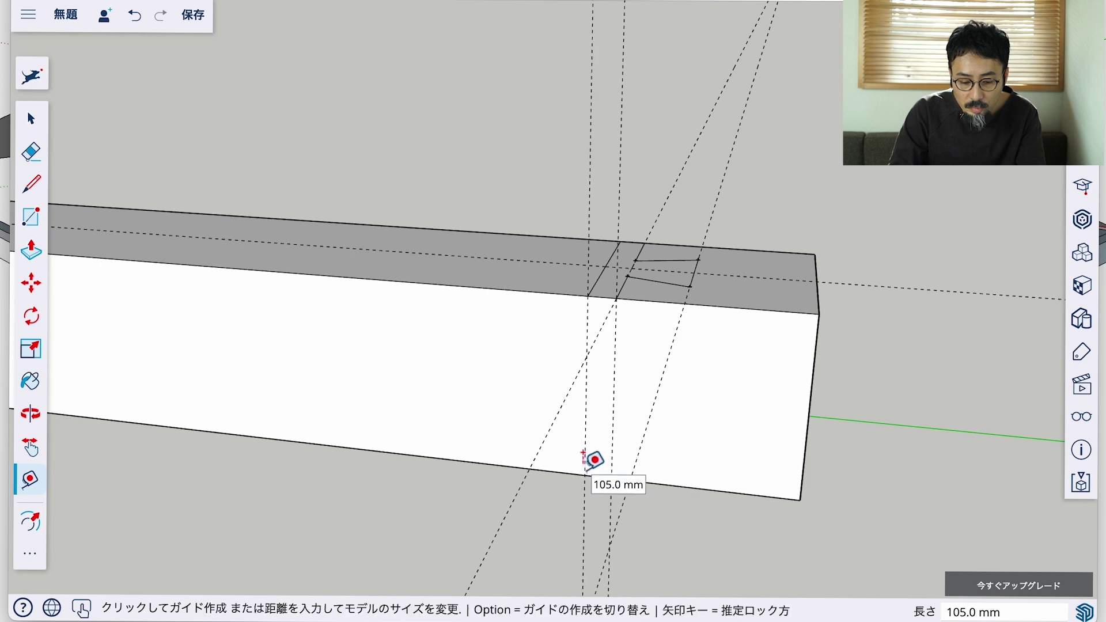
Draw a 50 mm vertical line and a second vertical line down to the bottom edge
left_click(31, 184)
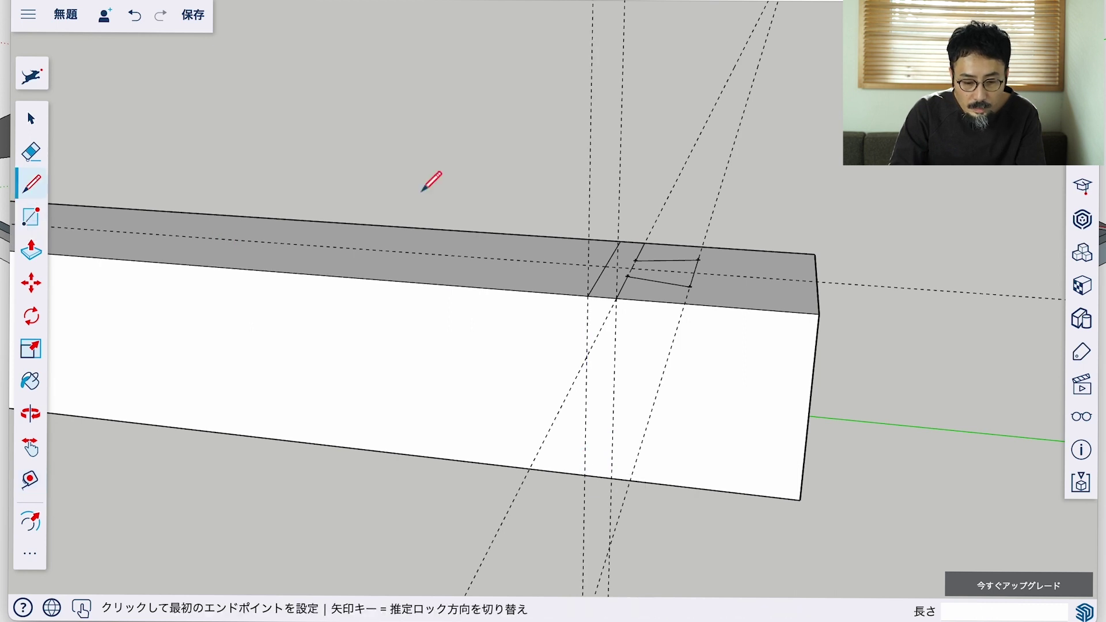
left_click(617, 298)
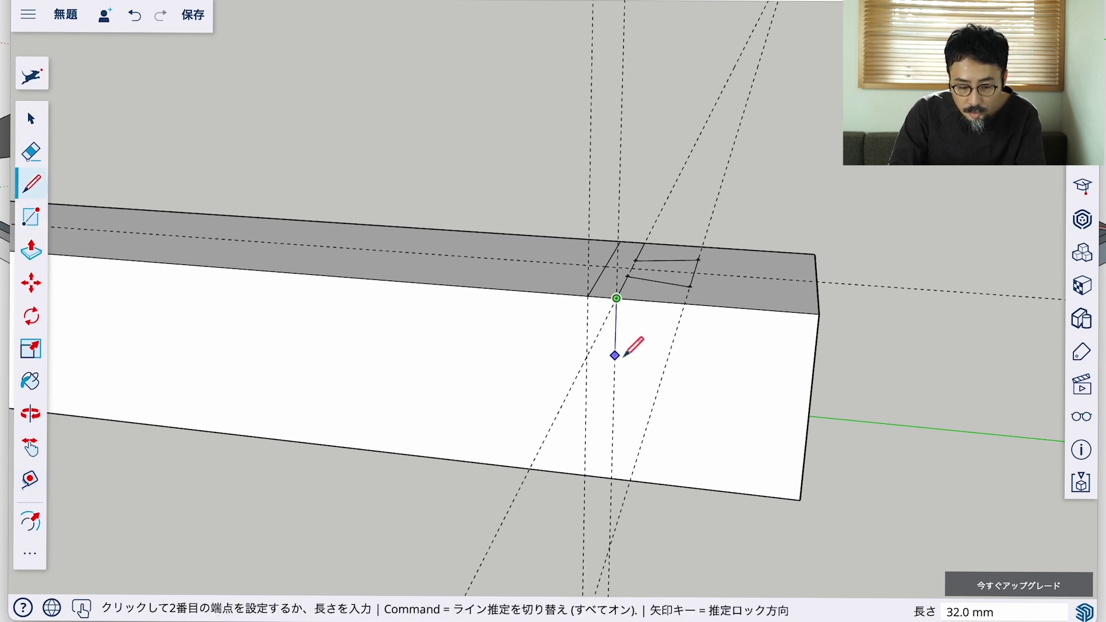
key("Return")
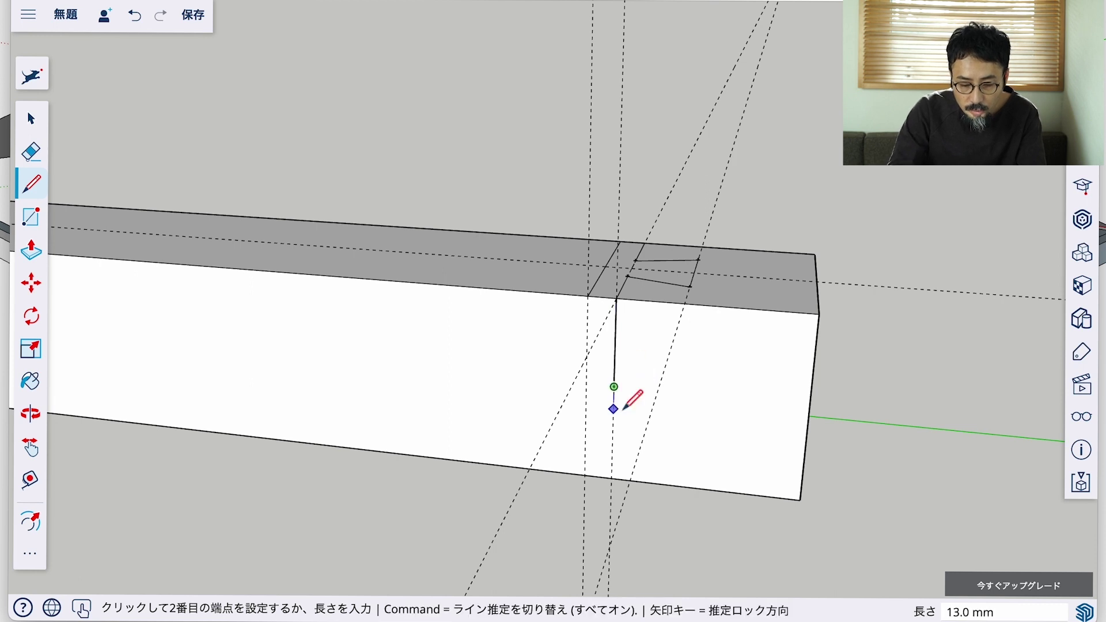
key("Escape")
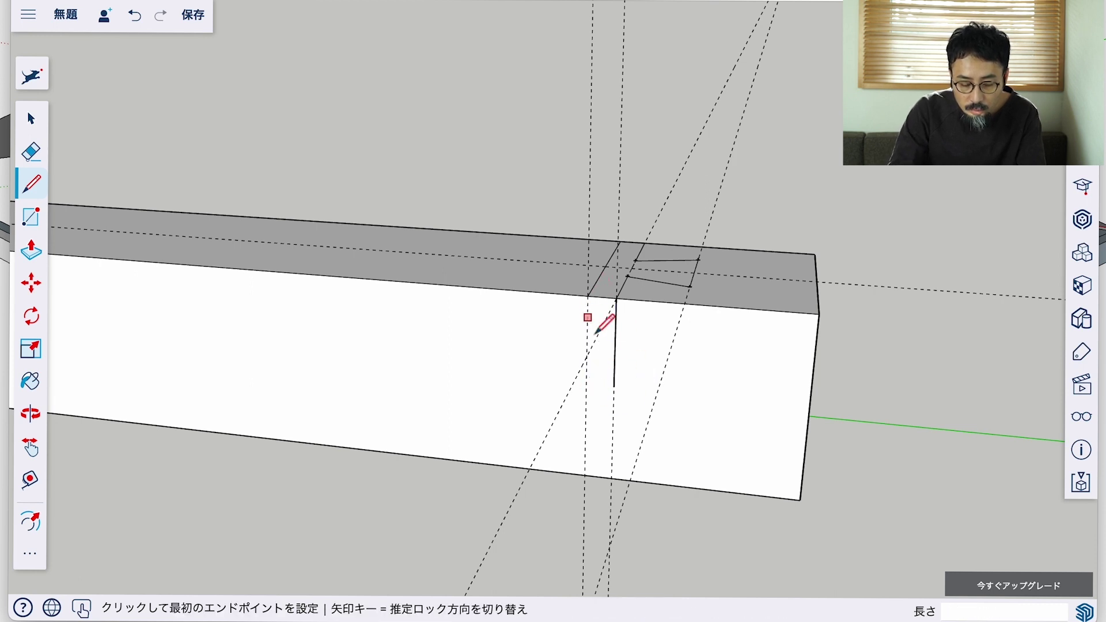
left_click(587, 373)
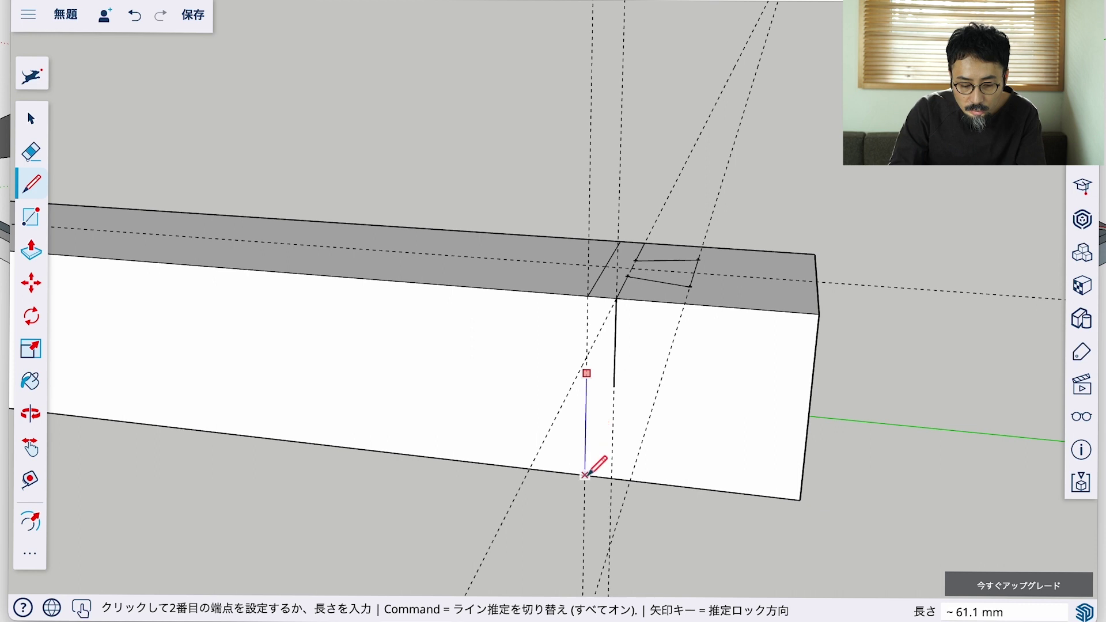
left_click(585, 476)
key("Escape")
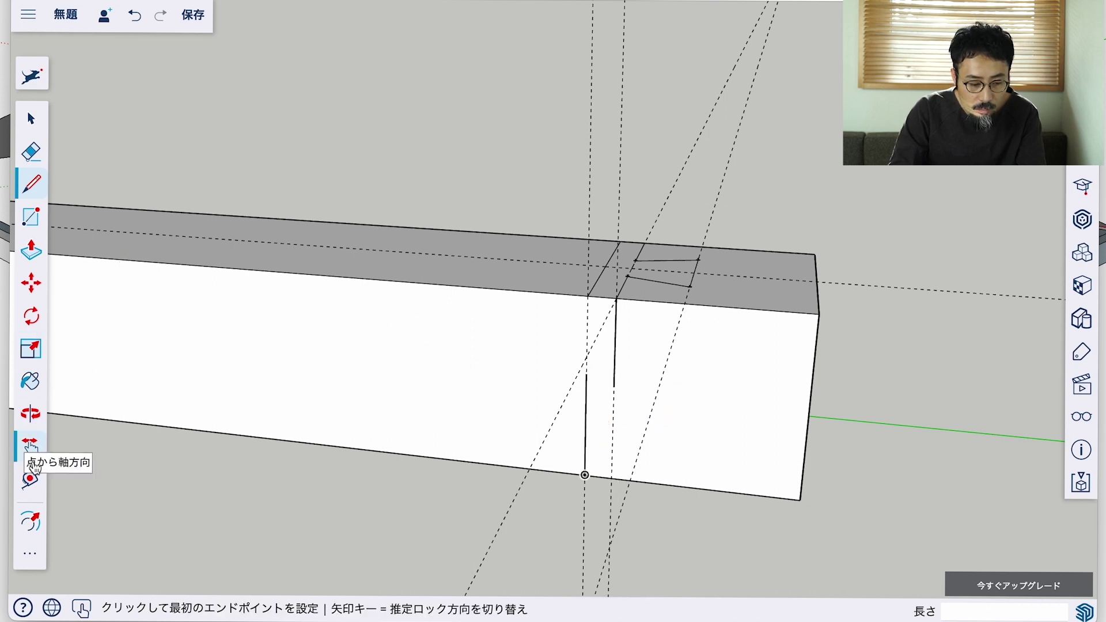
Add a guide 50 mm below the top edge and join the verticals with a 15 mm line
left_click(30, 479)
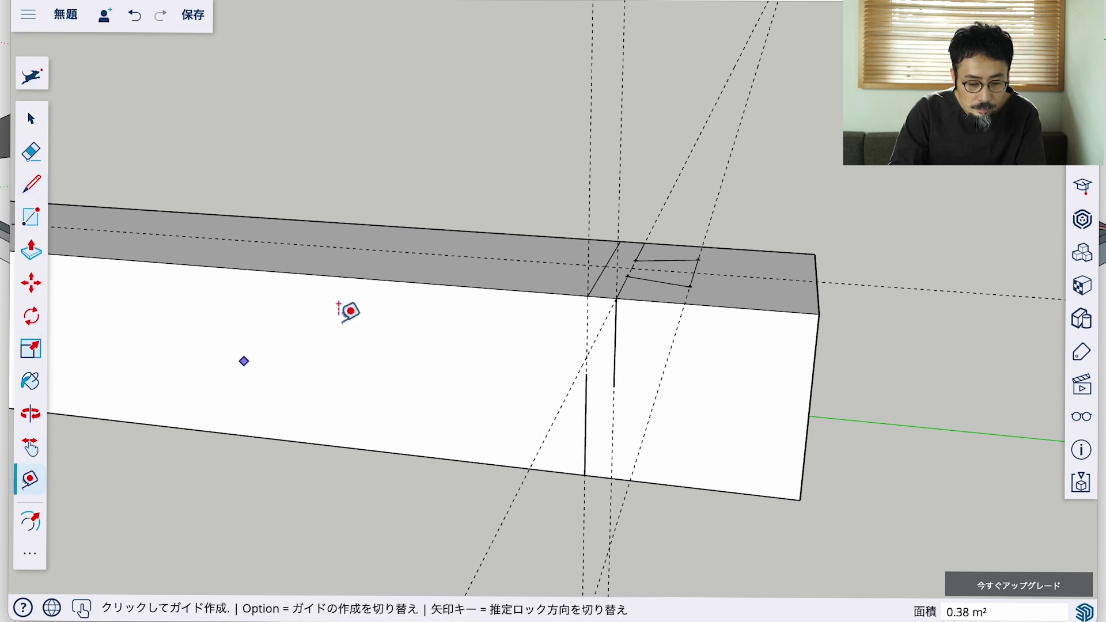
left_click(547, 292)
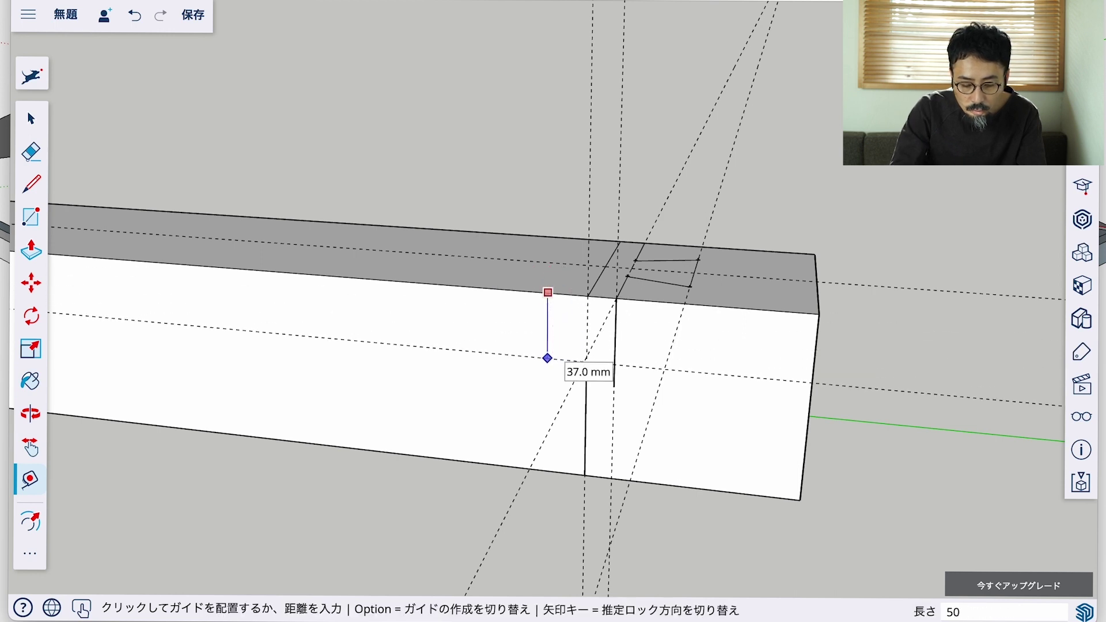
left_click(548, 357)
left_click(31, 183)
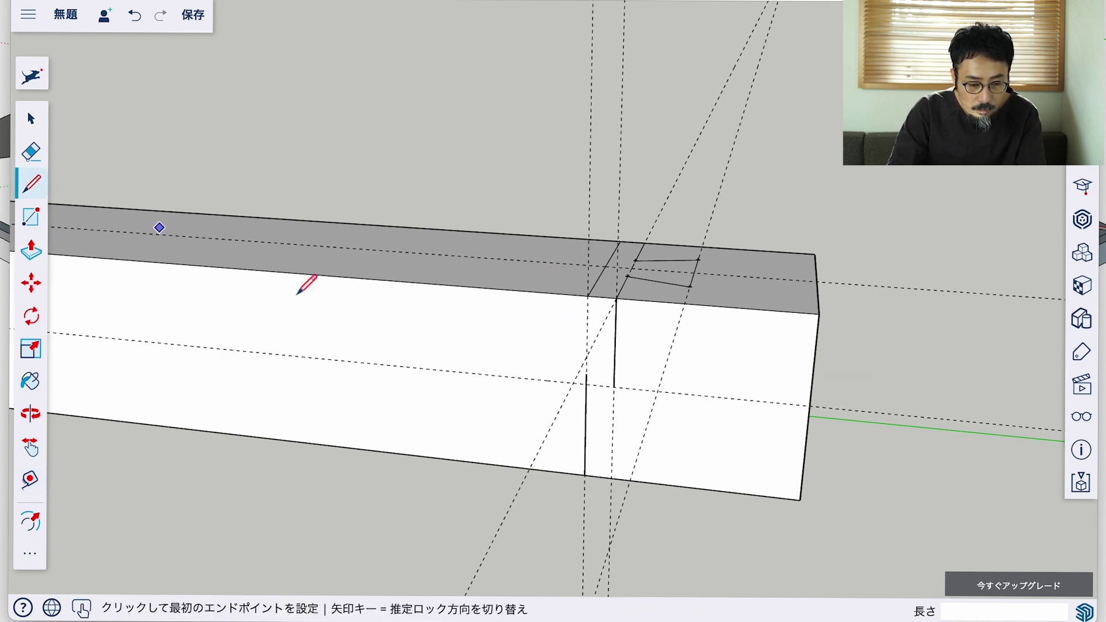
left_click(586, 383)
type("15")
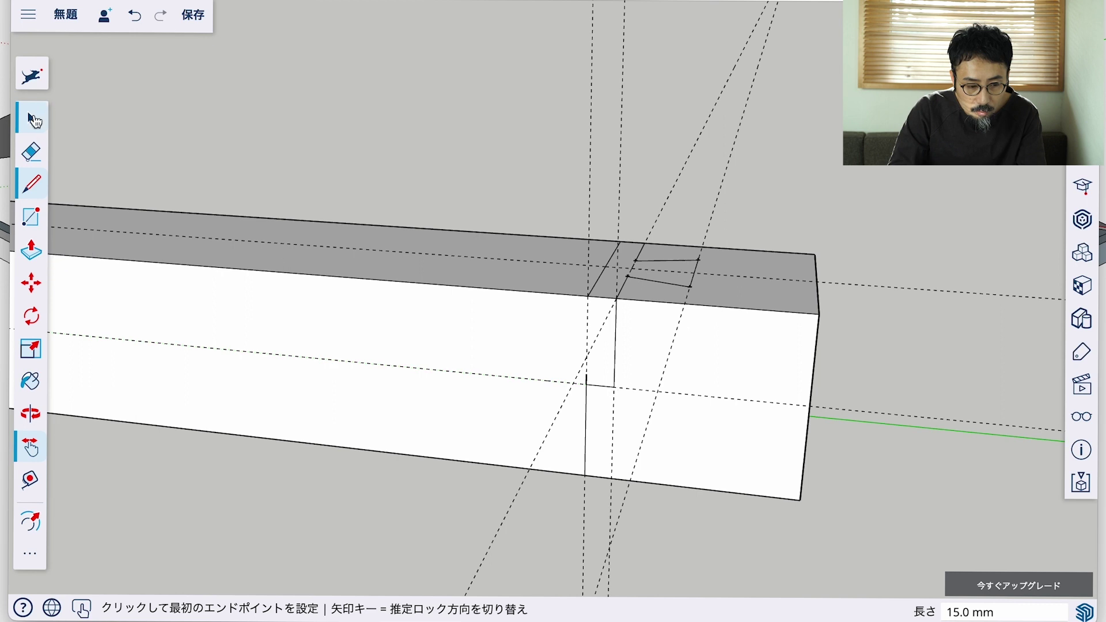
left_click(31, 119)
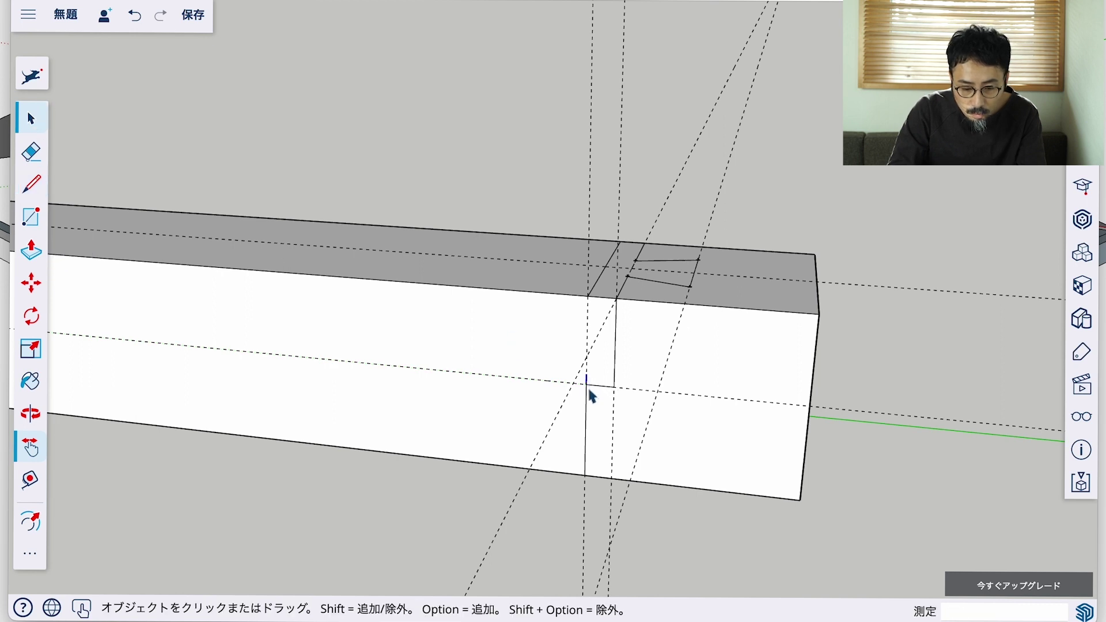
scroll(586, 385, "up", 2)
scroll(586, 385, "up", 3)
scroll(587, 385, "up", 3)
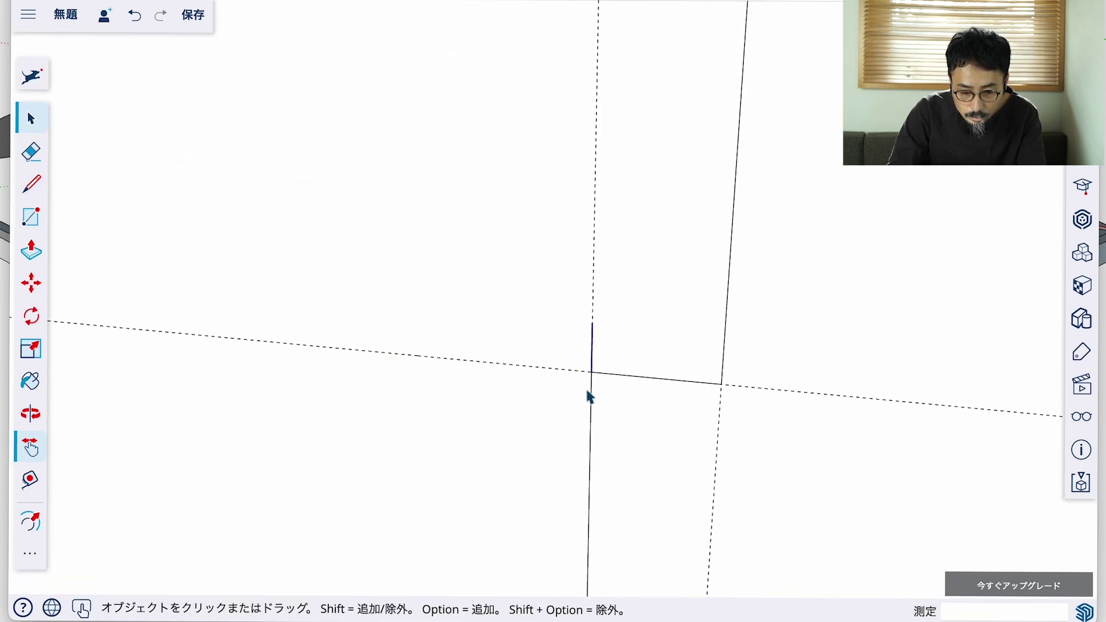
left_click(557, 301)
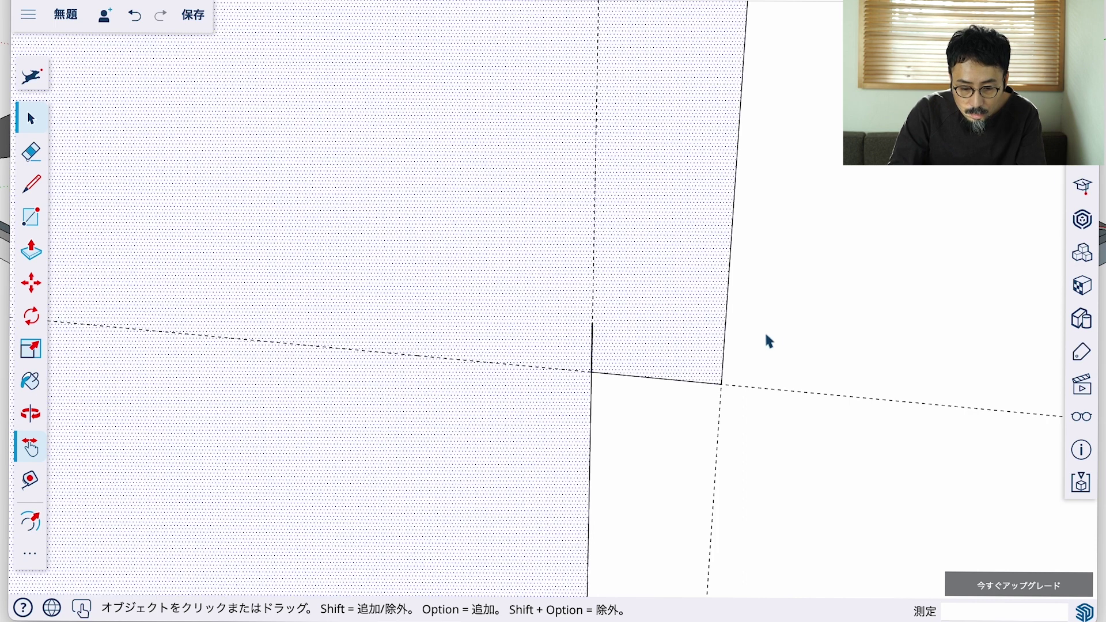
scroll(766, 335, "down", 2)
left_click(839, 19)
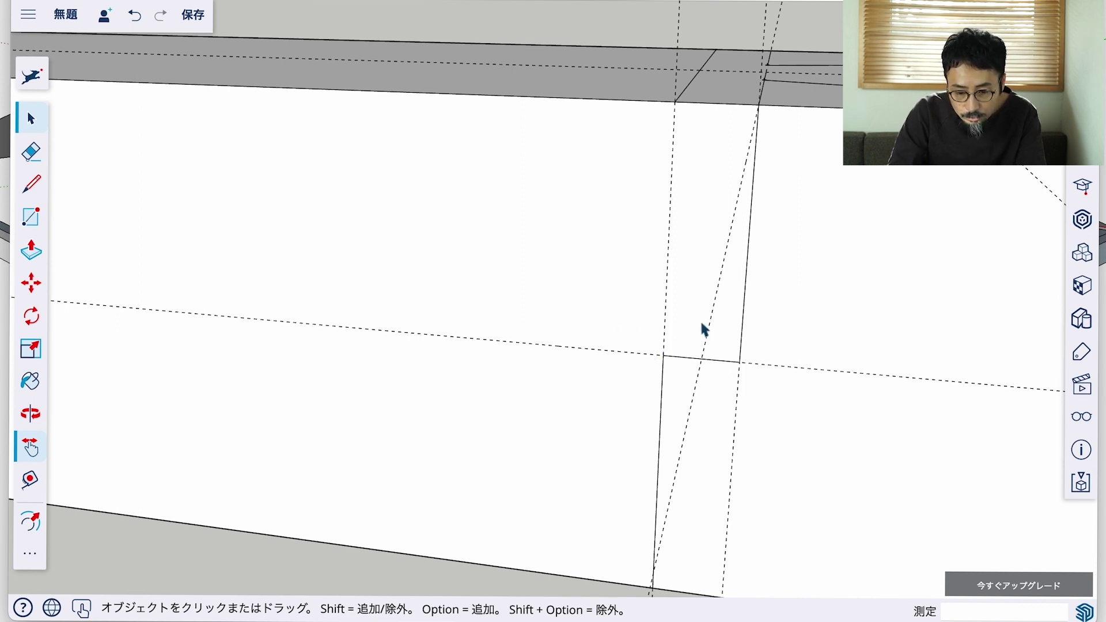
scroll(702, 328, "down", 2)
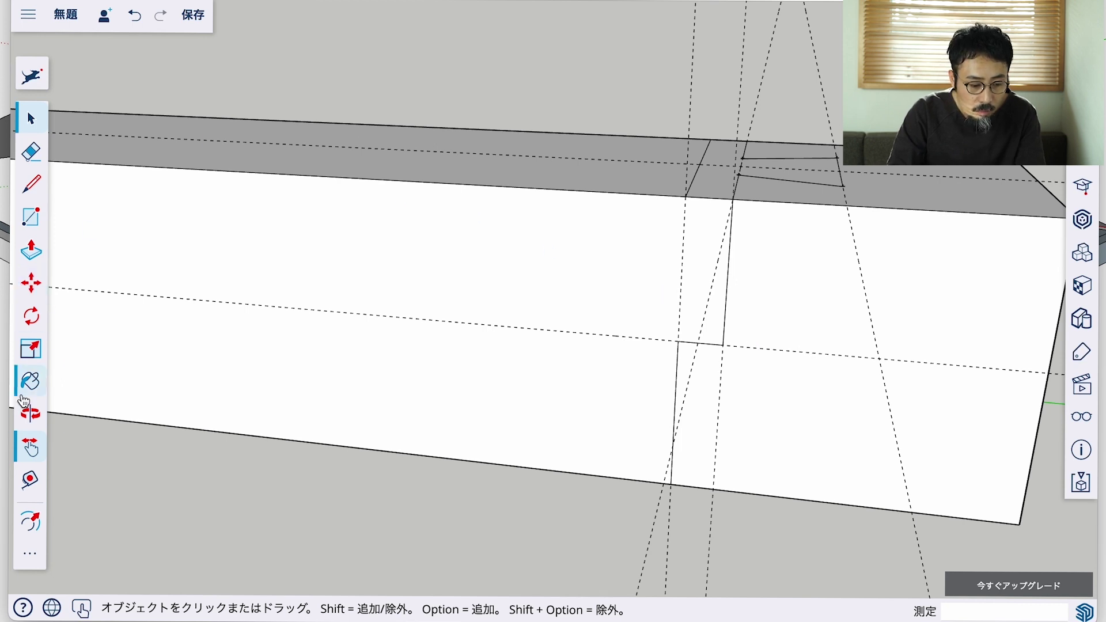
left_click(30, 413)
mouse_move(719, 177)
left_mouse_down()
mouse_move(295, 210)
mouse_move(403, 348)
left_mouse_up()
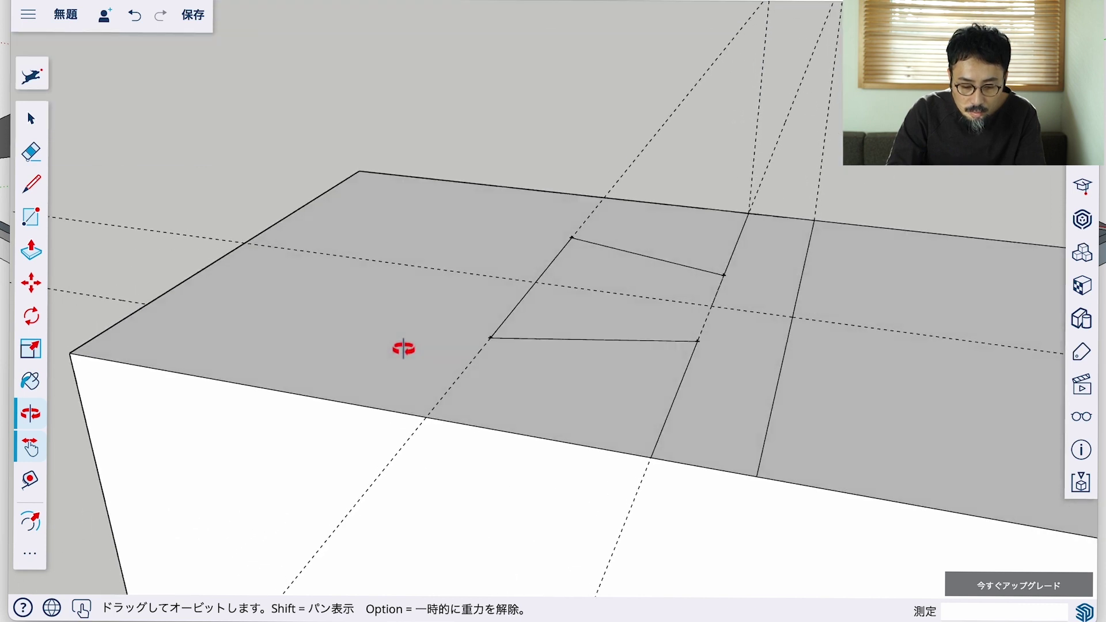
Place 105 mm guides down the side face and a guide 50 mm below the top edge
mouse_move(510, 398)
left_mouse_down()
mouse_move(492, 403)
mouse_move(542, 495)
left_mouse_up()
left_click_drag(545, 447, 557, 395)
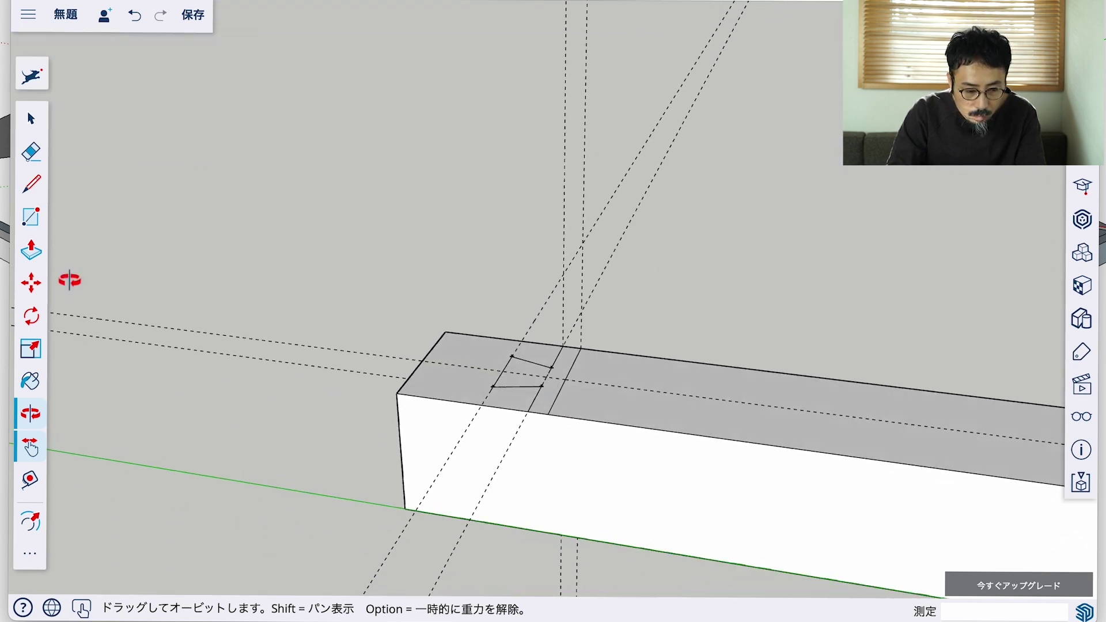
left_click(30, 479)
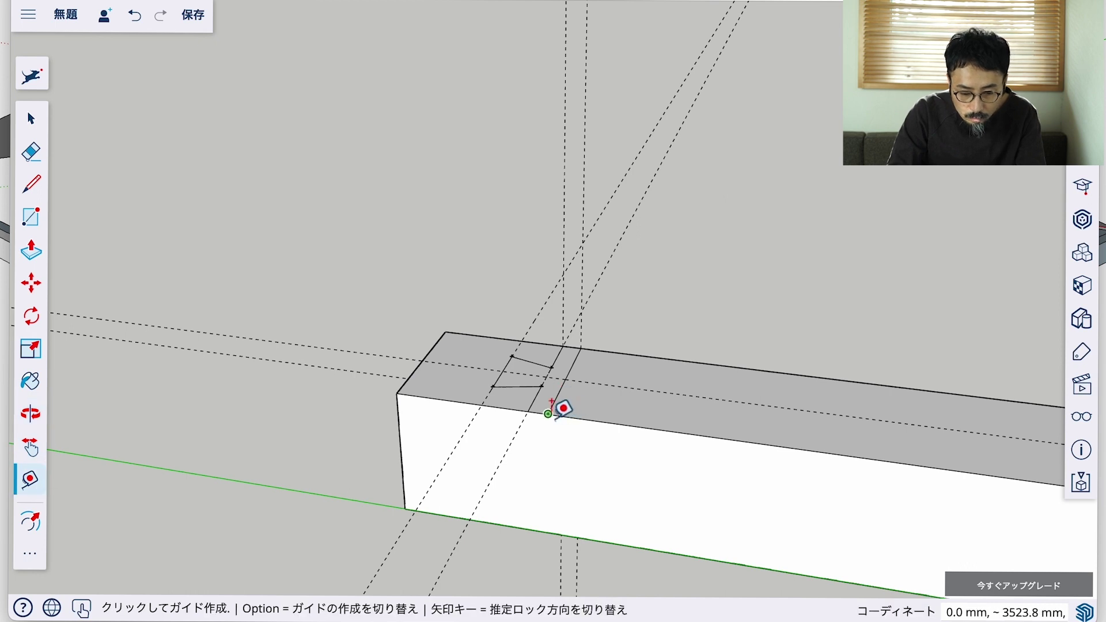
left_click(549, 413)
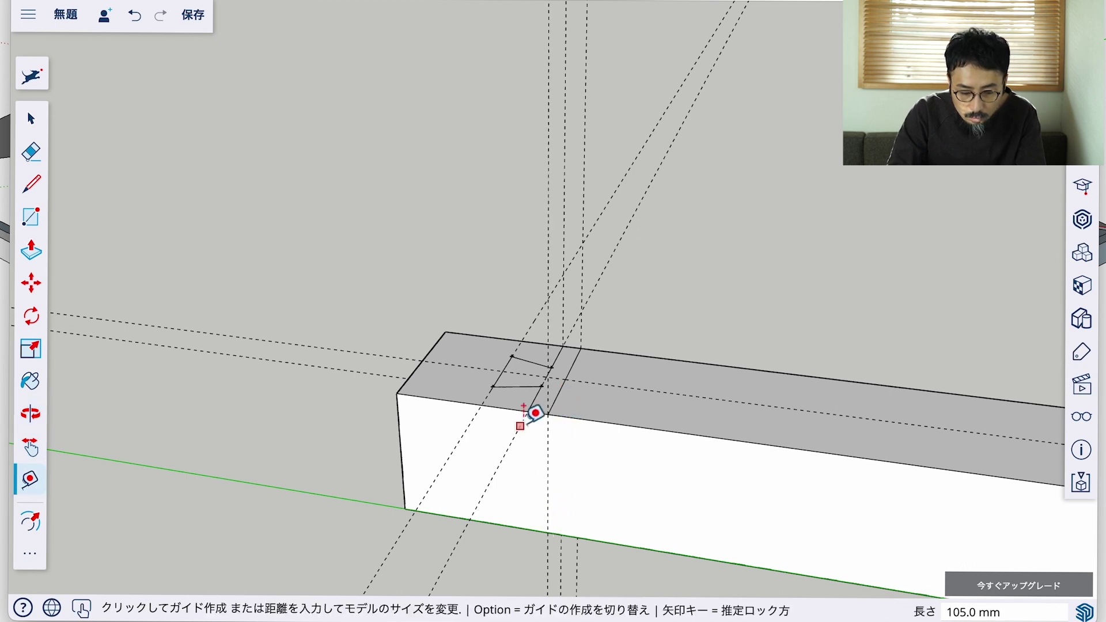
left_click(528, 410)
left_click(530, 521)
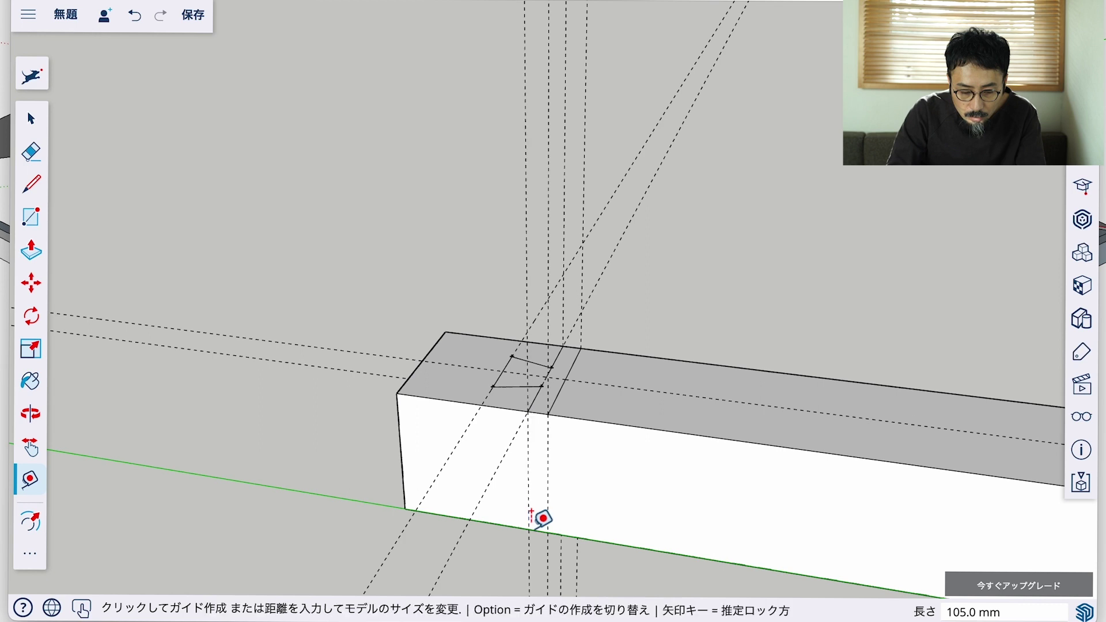
left_click(572, 417)
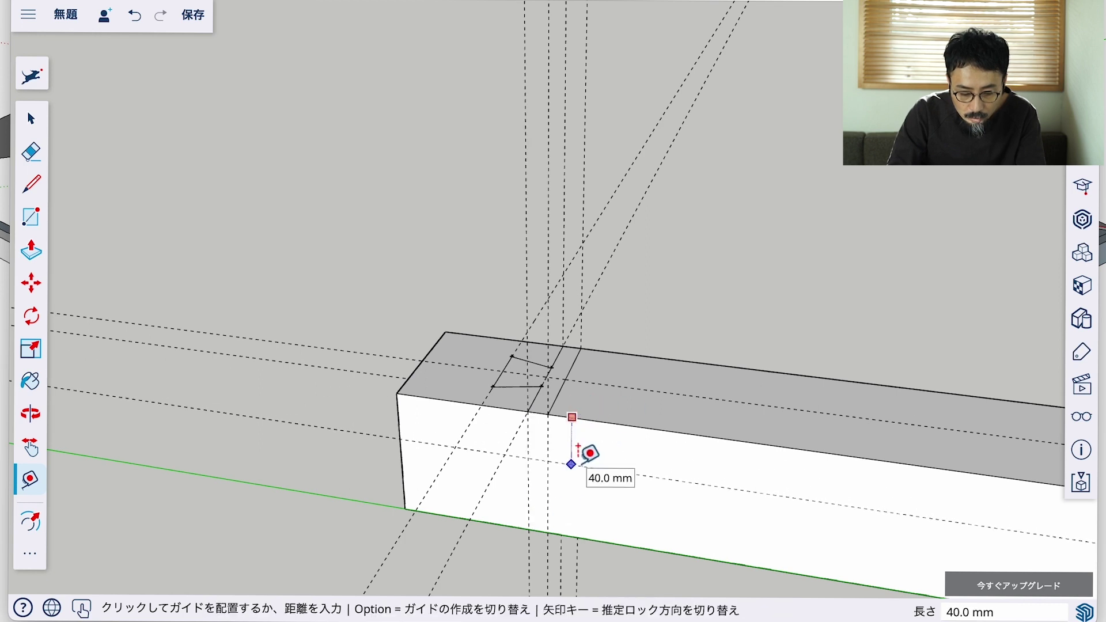
type("50")
key("Return")
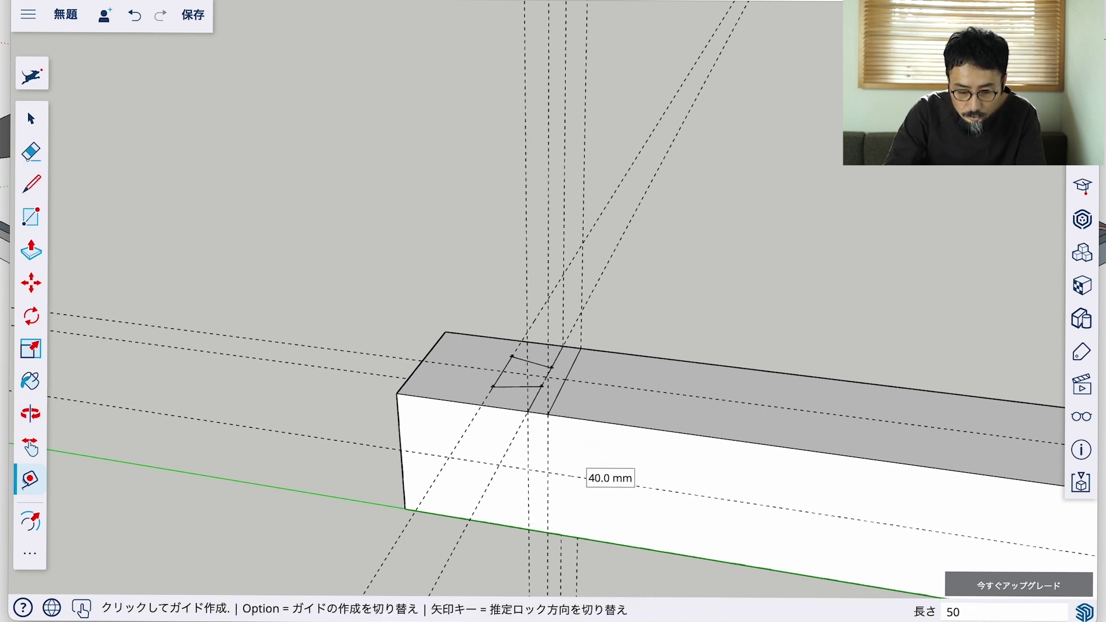
Draw the stepped cut: a 50 mm drop, a vertical to the bottom edge, and a 15 mm joining step
left_click(30, 189)
left_click(548, 414)
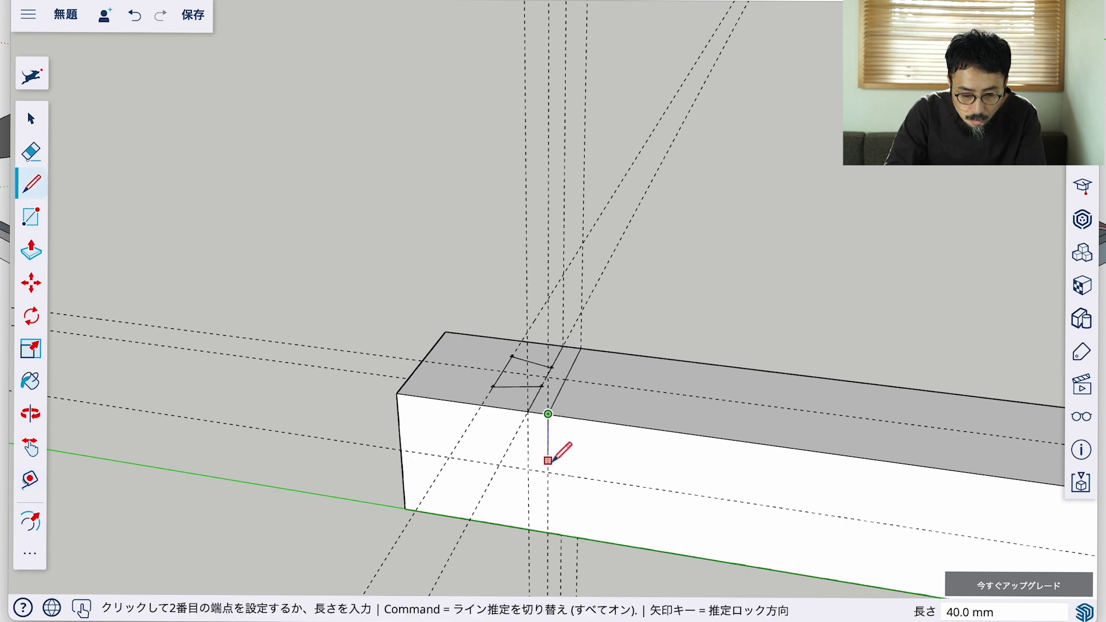
left_click(548, 472)
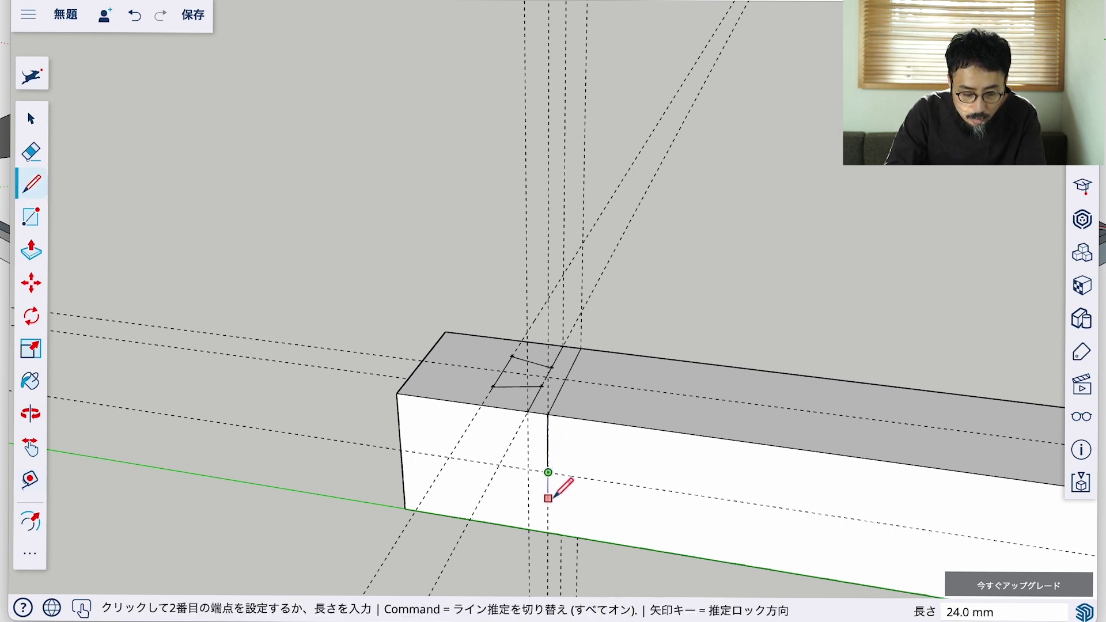
key("Escape")
left_click(529, 468)
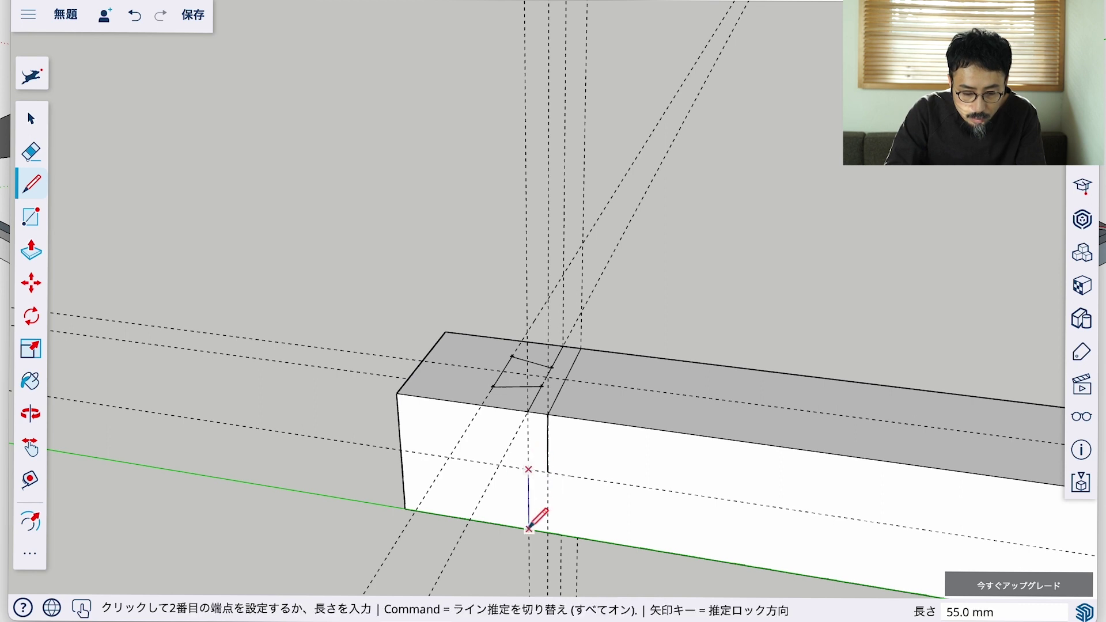
key("ctrl+z")
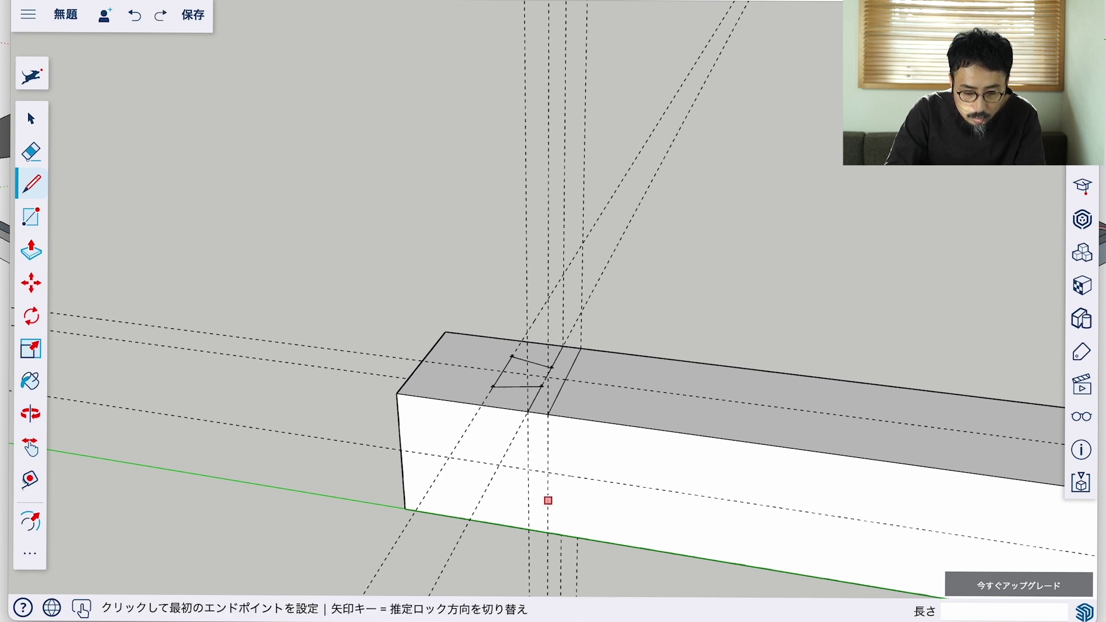
left_click(528, 411)
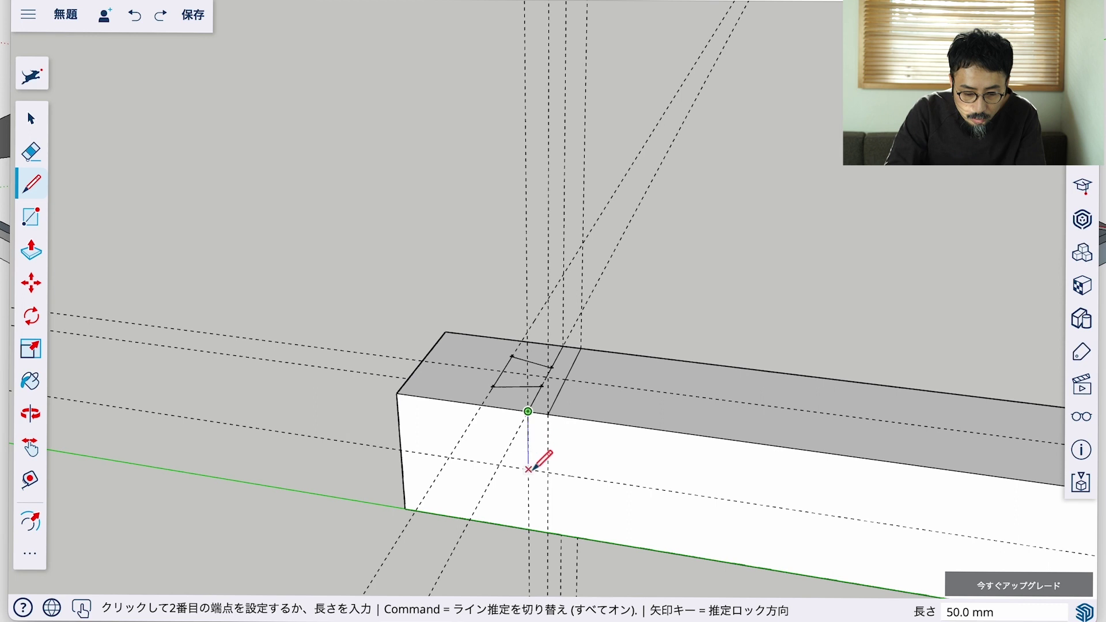
left_click(528, 468)
key("Escape")
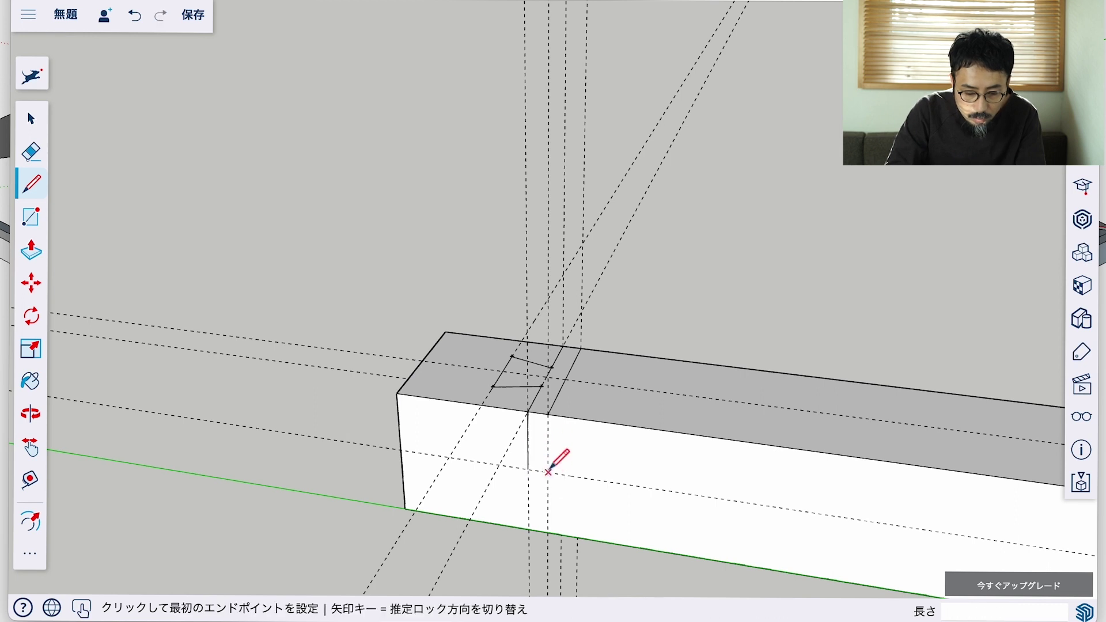
left_click(548, 472)
left_click(548, 532)
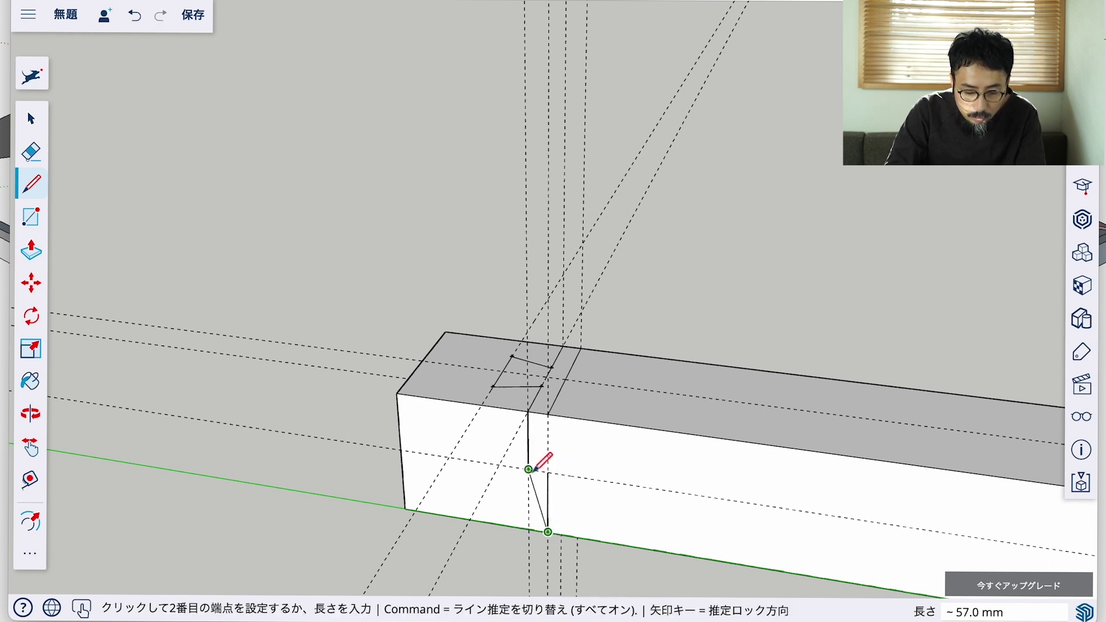
key("Escape")
left_click(528, 469)
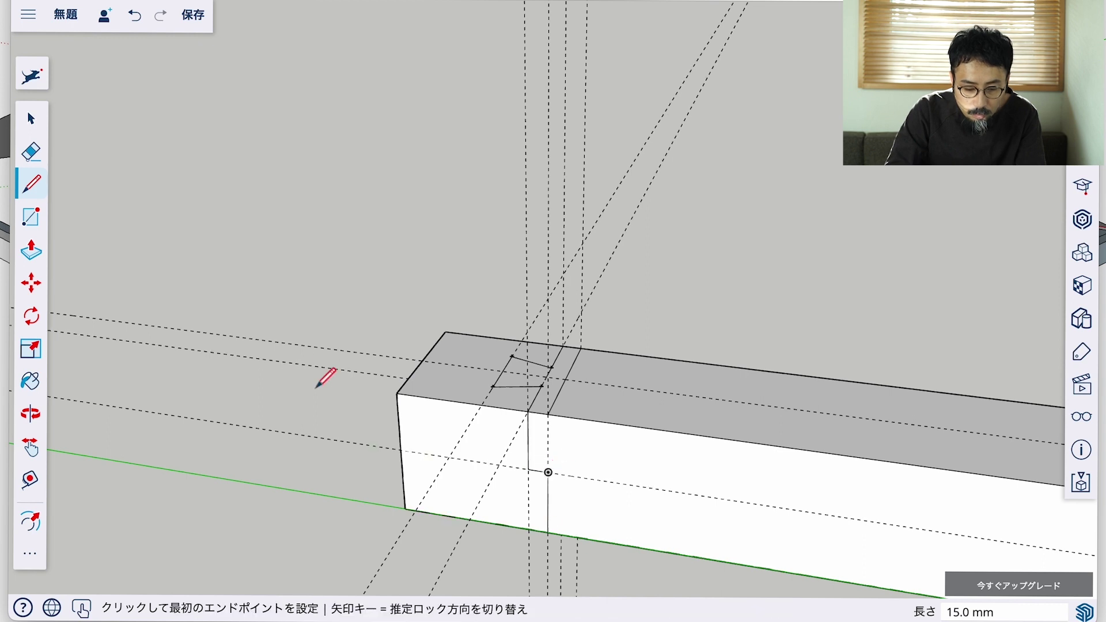
left_click(31, 119)
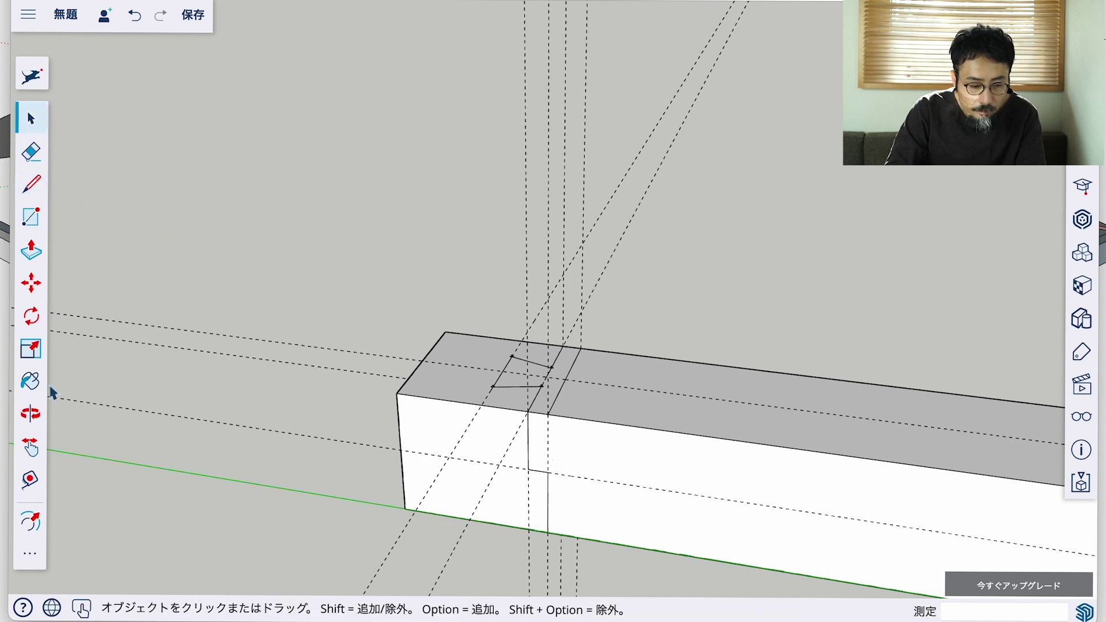
From below, draw a 105 mm edge across the beam's bottom face, continuing the side cut line
key("o")
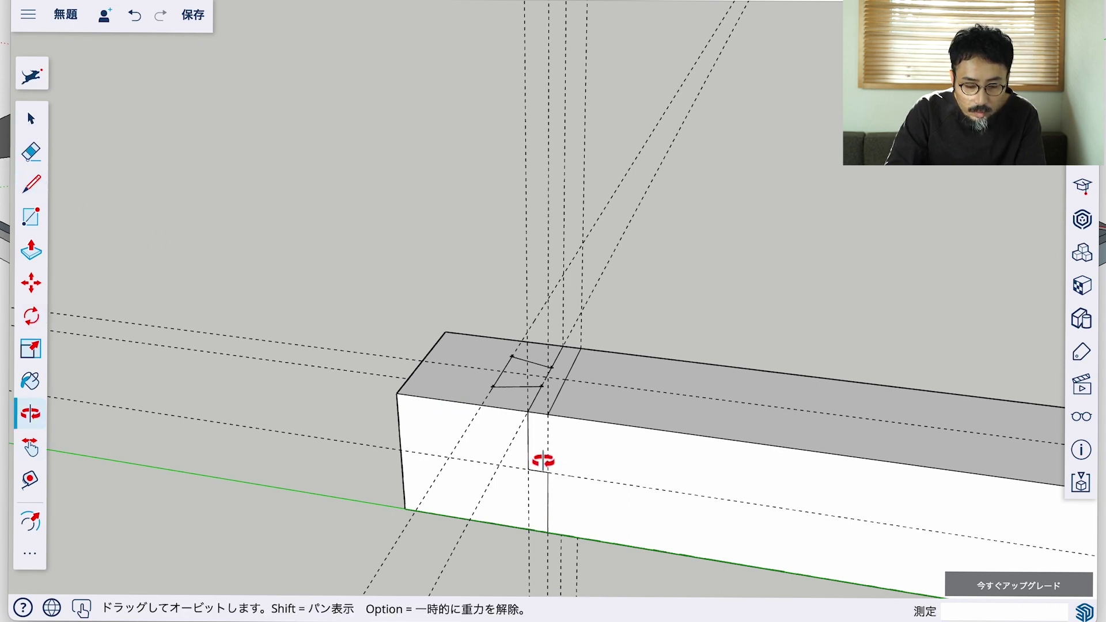
mouse_move(543, 461)
left_mouse_down()
mouse_move(528, 434)
mouse_move(432, 437)
mouse_move(425, 456)
mouse_move(449, 385)
mouse_move(360, 533)
left_mouse_up()
mouse_move(464, 447)
left_mouse_down()
mouse_move(429, 315)
mouse_move(499, 386)
mouse_move(388, 444)
mouse_move(406, 327)
left_mouse_up()
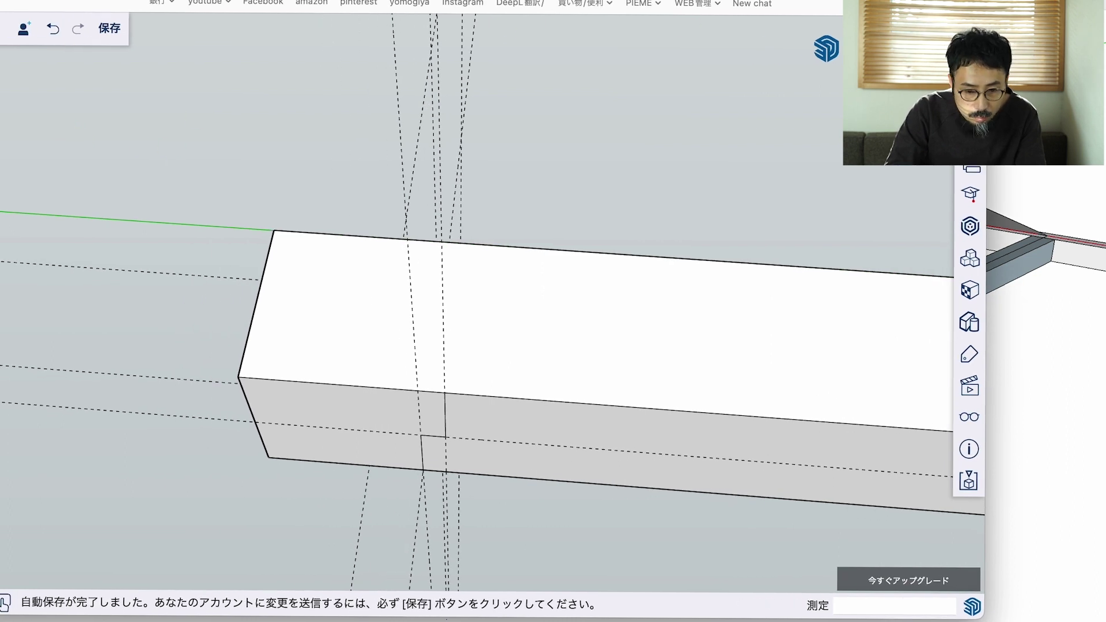
key("l")
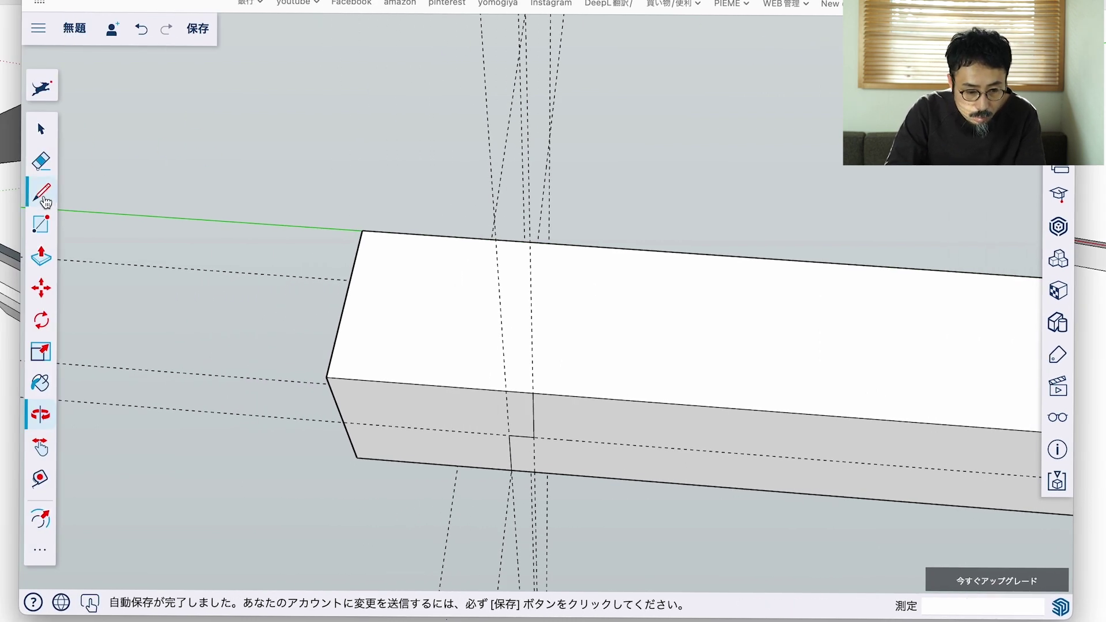
left_click(532, 393)
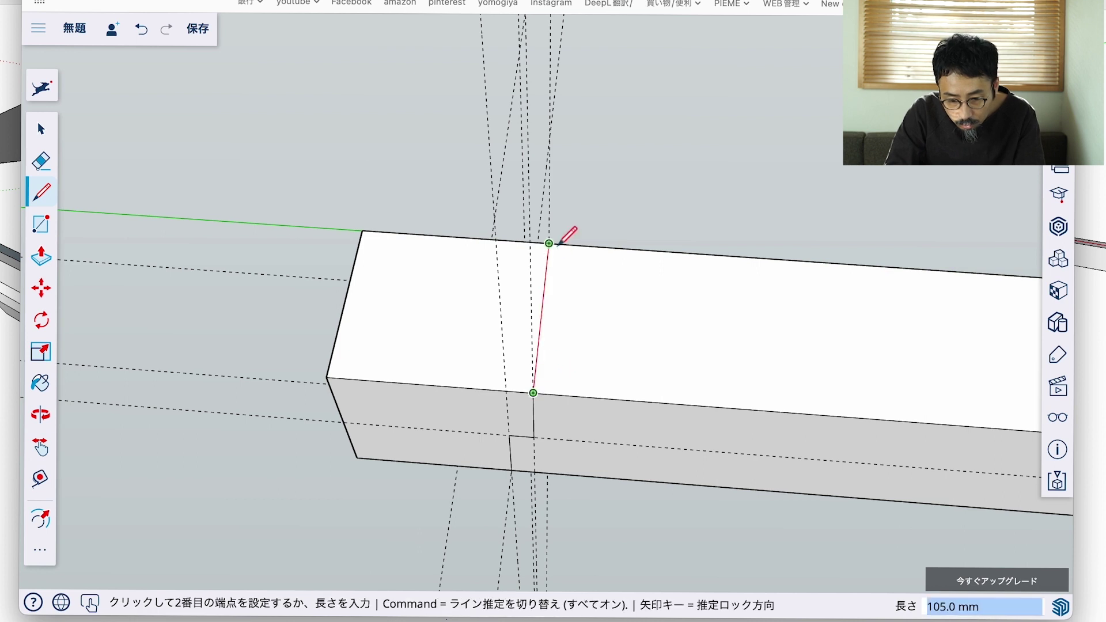
left_click(556, 242)
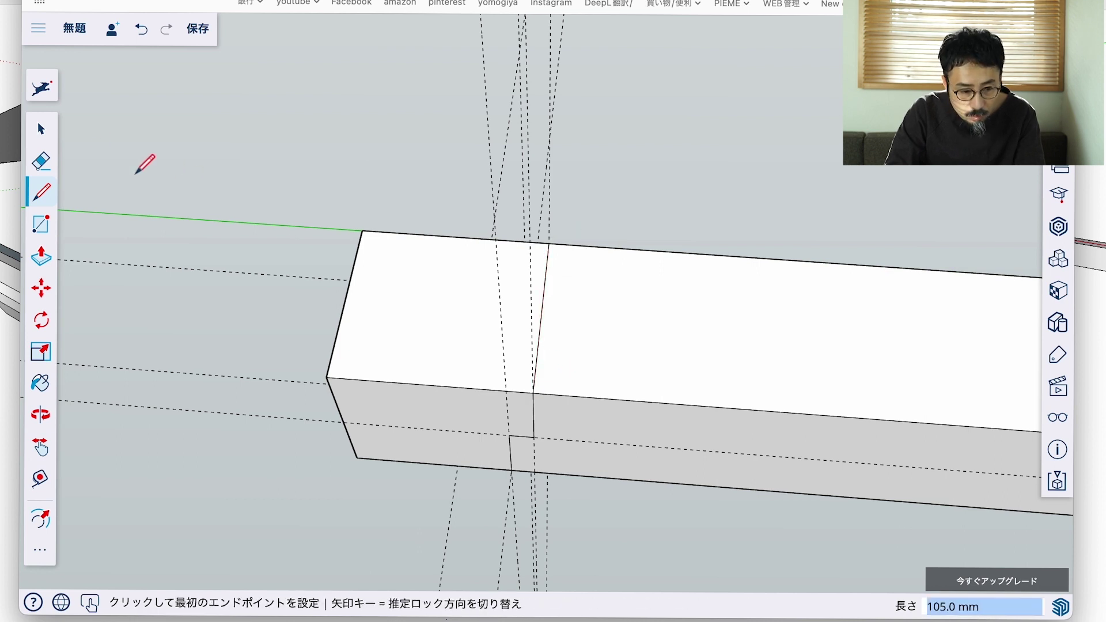
left_click(41, 129)
left_click(42, 425)
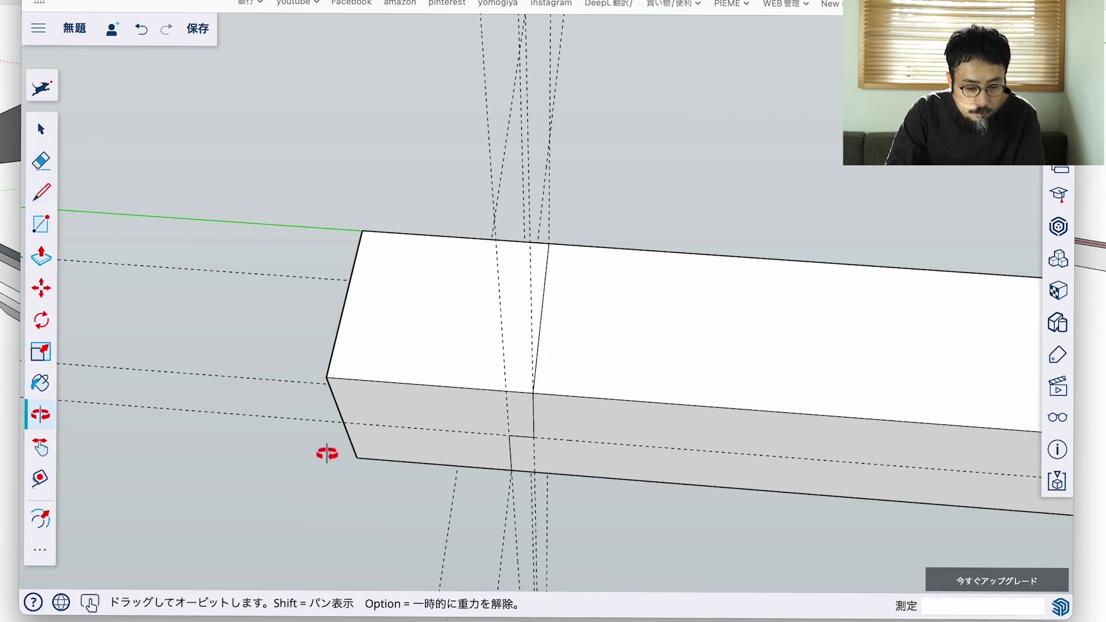
mouse_move(326, 451)
left_mouse_down()
mouse_move(363, 365)
mouse_move(375, 395)
mouse_move(352, 306)
mouse_move(276, 267)
mouse_move(286, 363)
mouse_move(382, 403)
mouse_move(602, 327)
mouse_move(555, 395)
mouse_move(600, 377)
mouse_move(703, 409)
mouse_move(528, 264)
mouse_move(733, 205)
mouse_move(678, 441)
left_mouse_up()
Delete the top face beside the dovetail outline
key("space")
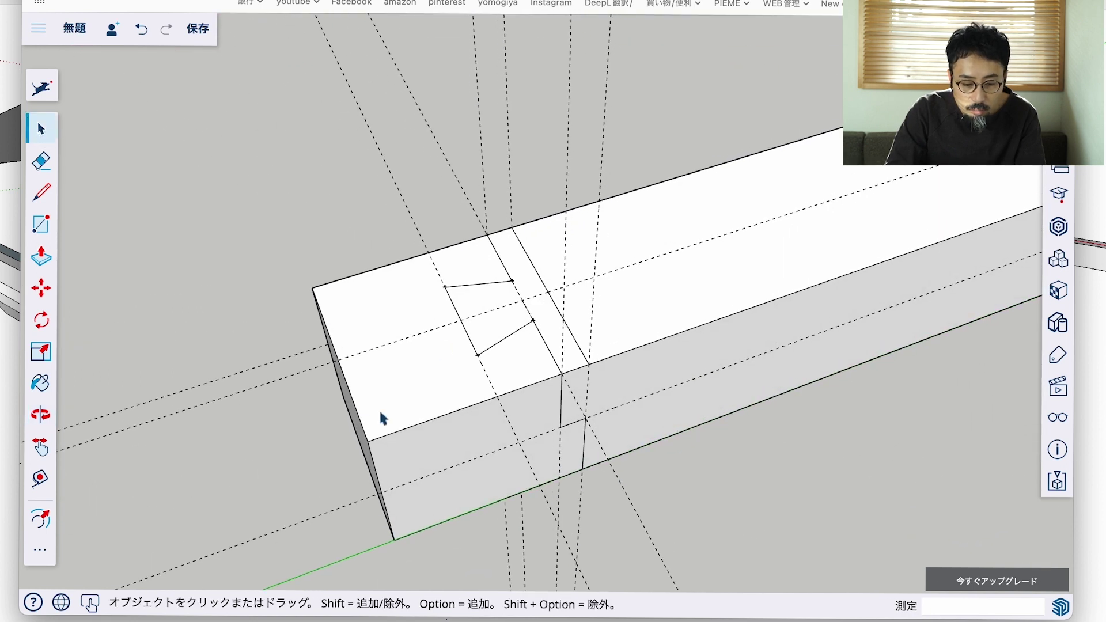
left_click(426, 378)
key("Delete")
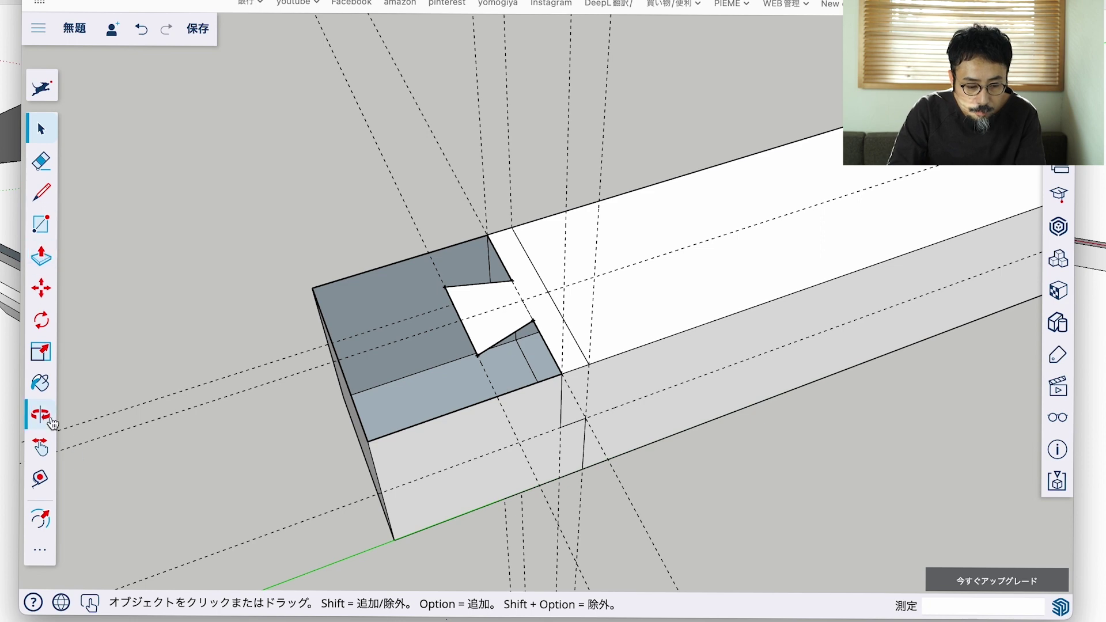
left_click(52, 424)
mouse_move(356, 366)
left_mouse_down()
mouse_move(587, 218)
mouse_move(523, 328)
mouse_move(774, 290)
mouse_move(642, 338)
mouse_move(709, 452)
mouse_move(420, 370)
mouse_move(317, 480)
mouse_move(649, 316)
mouse_move(558, 474)
mouse_move(296, 461)
mouse_move(332, 431)
mouse_move(306, 424)
left_mouse_up()
Delete the waste block's front, end, left and bottom faces
left_click(40, 129)
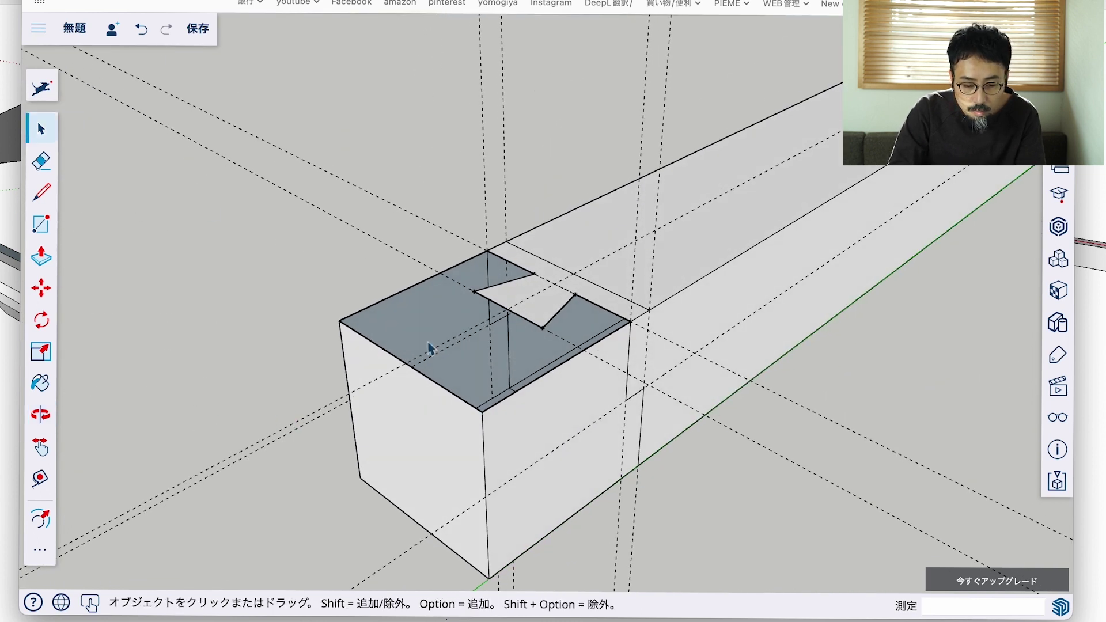
left_click(553, 436)
key("Delete")
left_click(459, 474)
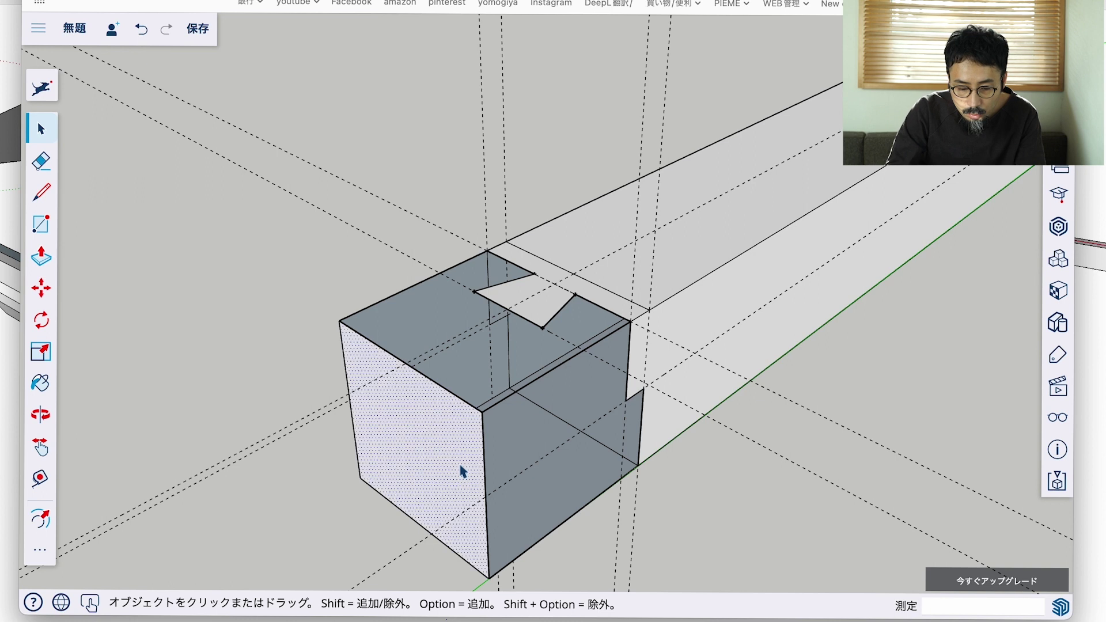
key("Delete")
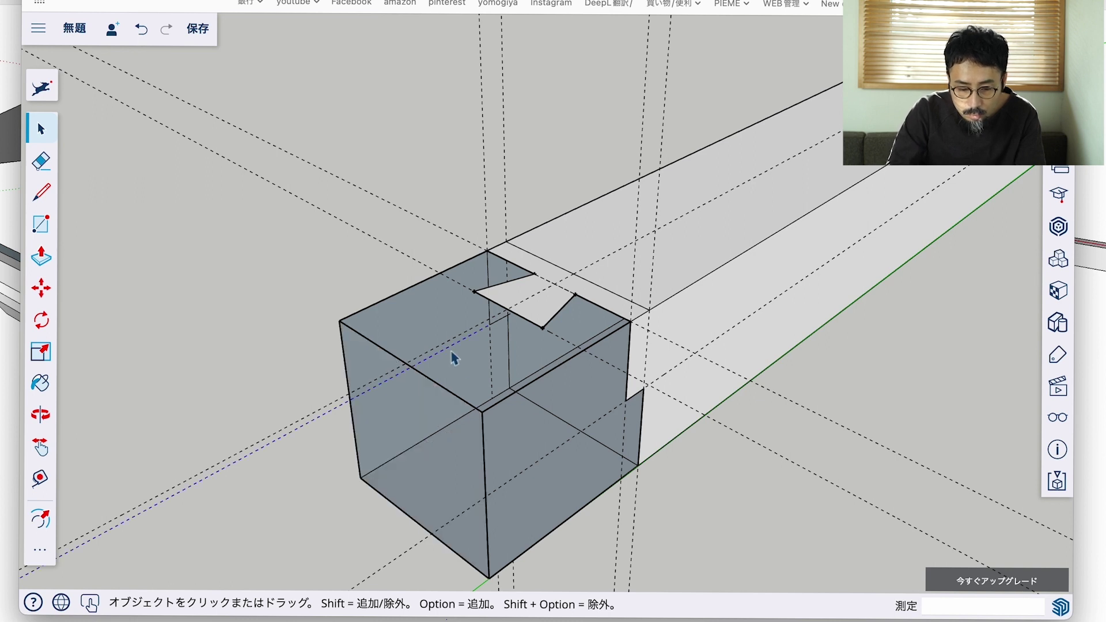
key("Delete")
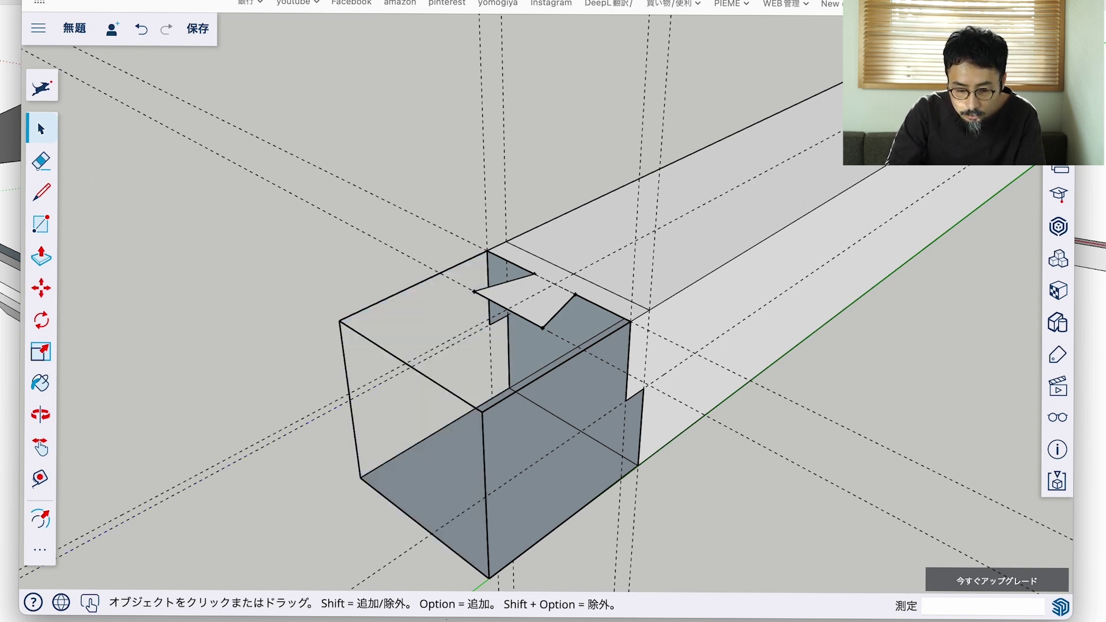
key("Delete")
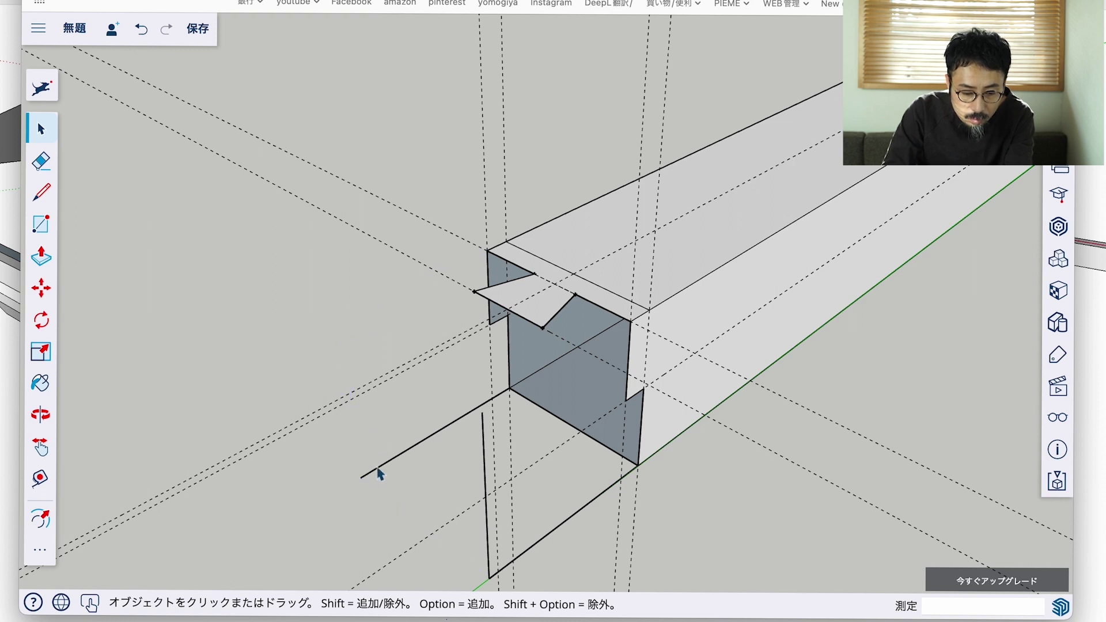
Remove the leftover vertical and green-axis edges, restoring wrongly deleted top faces
key("super+z")
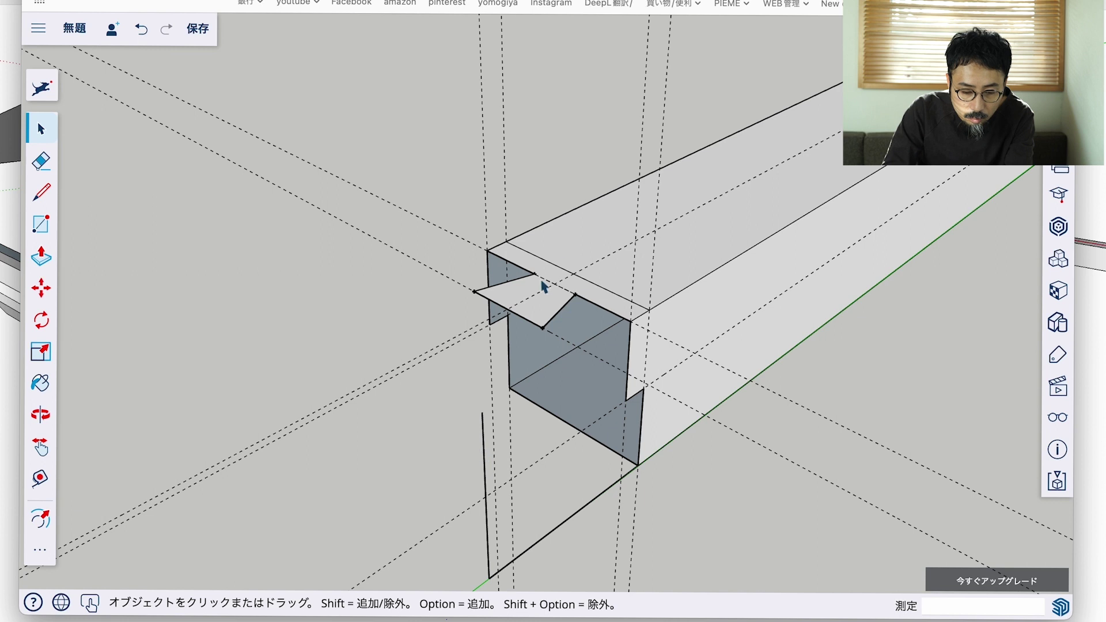
key("Delete")
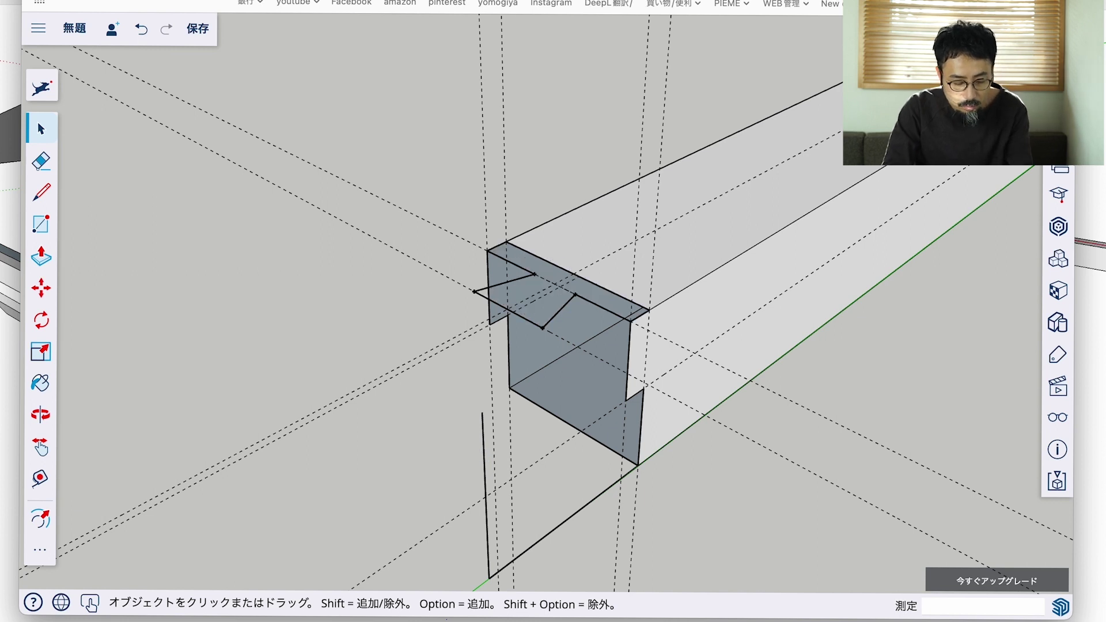
key("super+z")
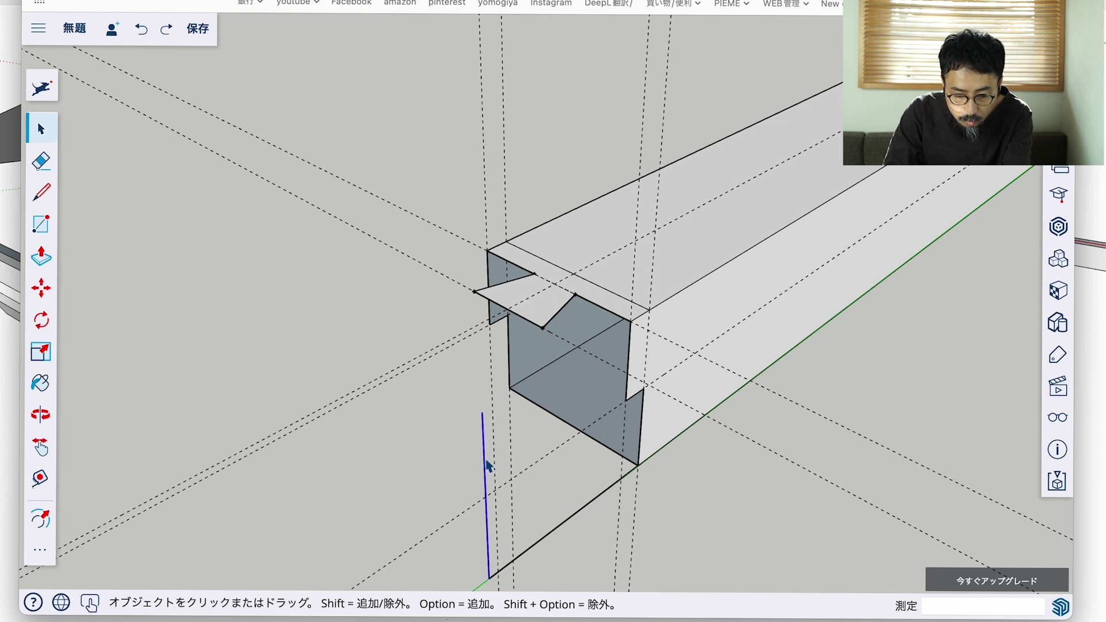
key("Delete")
left_click(558, 534)
key("Delete")
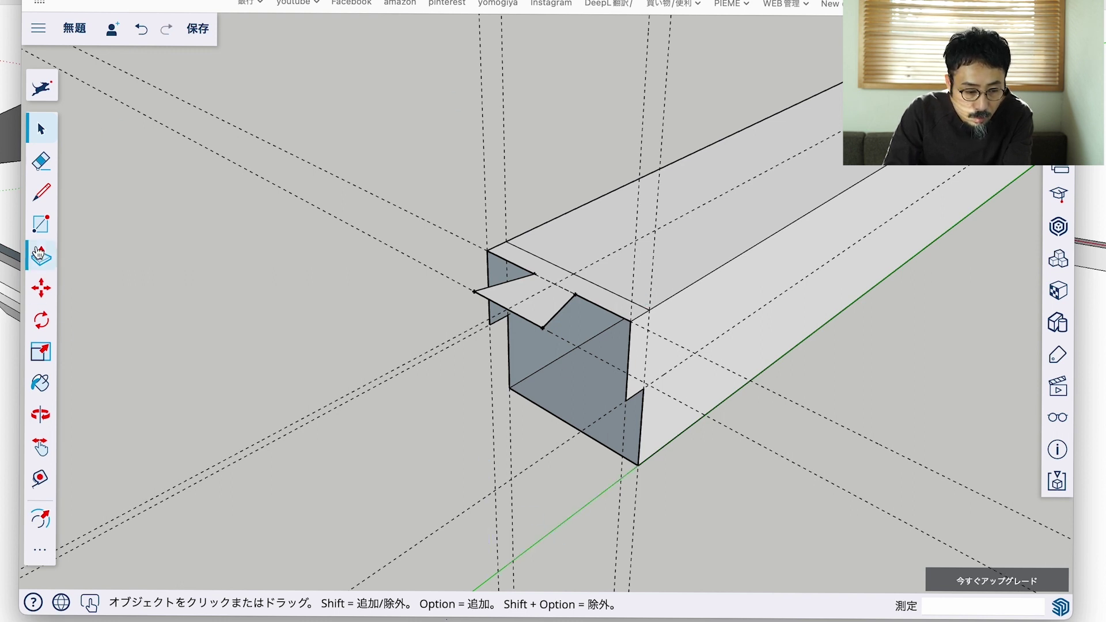
left_click(40, 415)
mouse_move(333, 390)
left_mouse_down()
mouse_move(263, 387)
mouse_move(447, 361)
mouse_move(631, 296)
mouse_move(605, 424)
mouse_move(584, 390)
left_mouse_up()
mouse_move(633, 433)
left_mouse_down()
mouse_move(520, 369)
mouse_move(523, 395)
mouse_move(405, 358)
left_mouse_up()
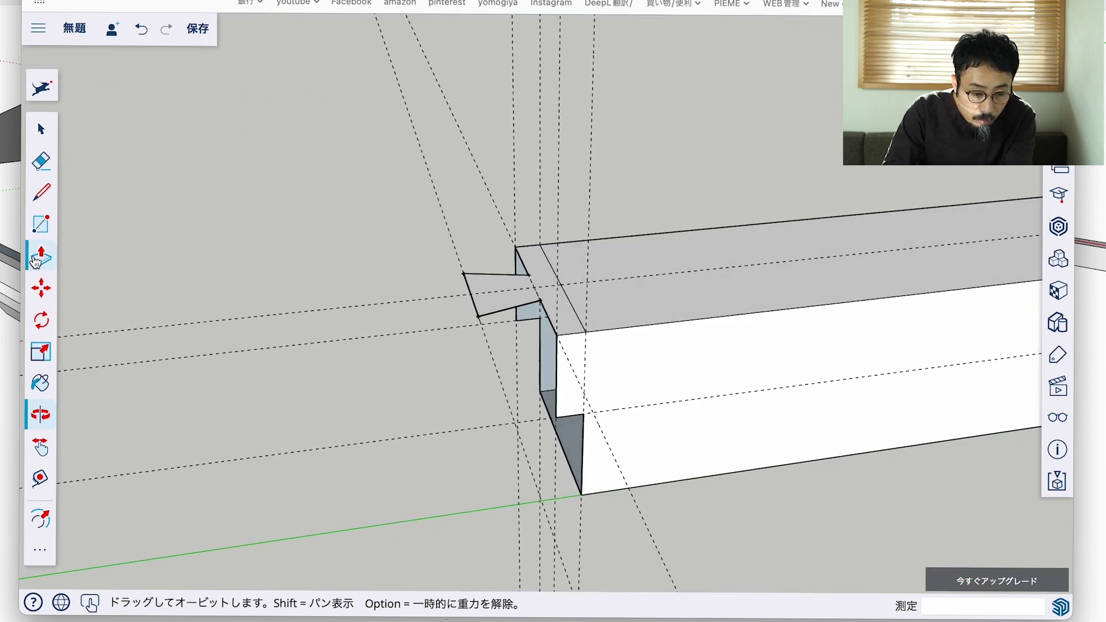
left_click(40, 259)
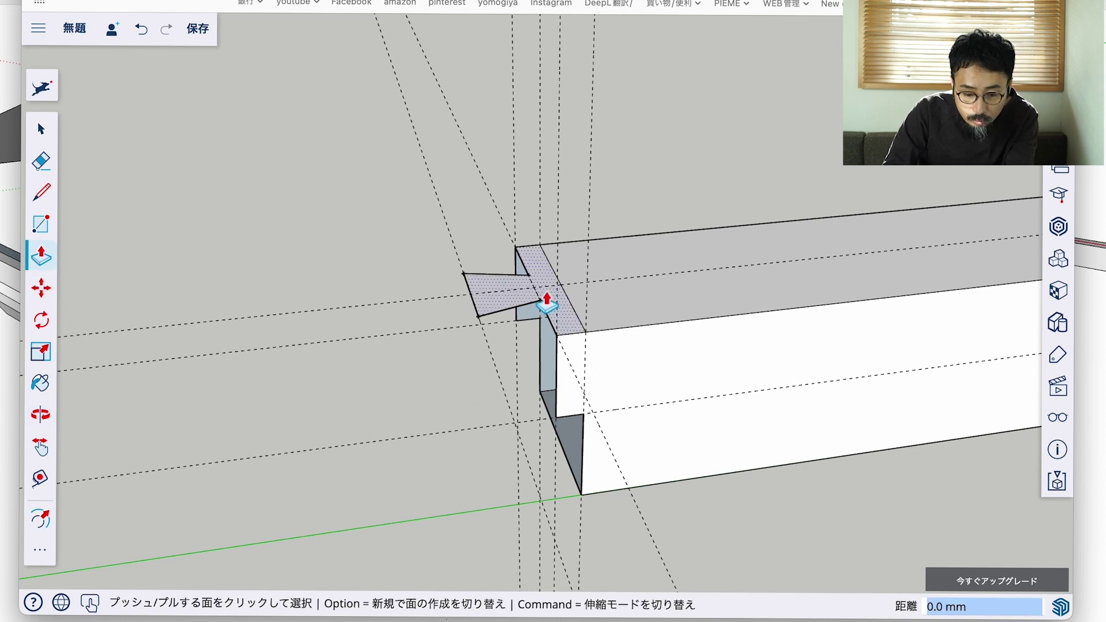
left_click(527, 297)
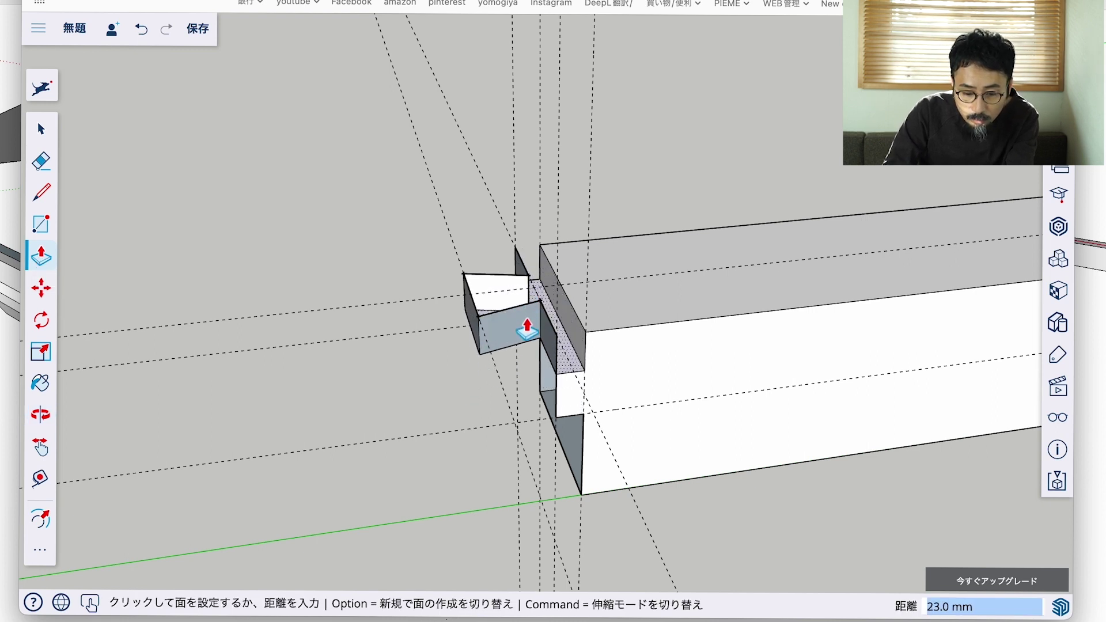
key("Escape")
left_click(527, 286)
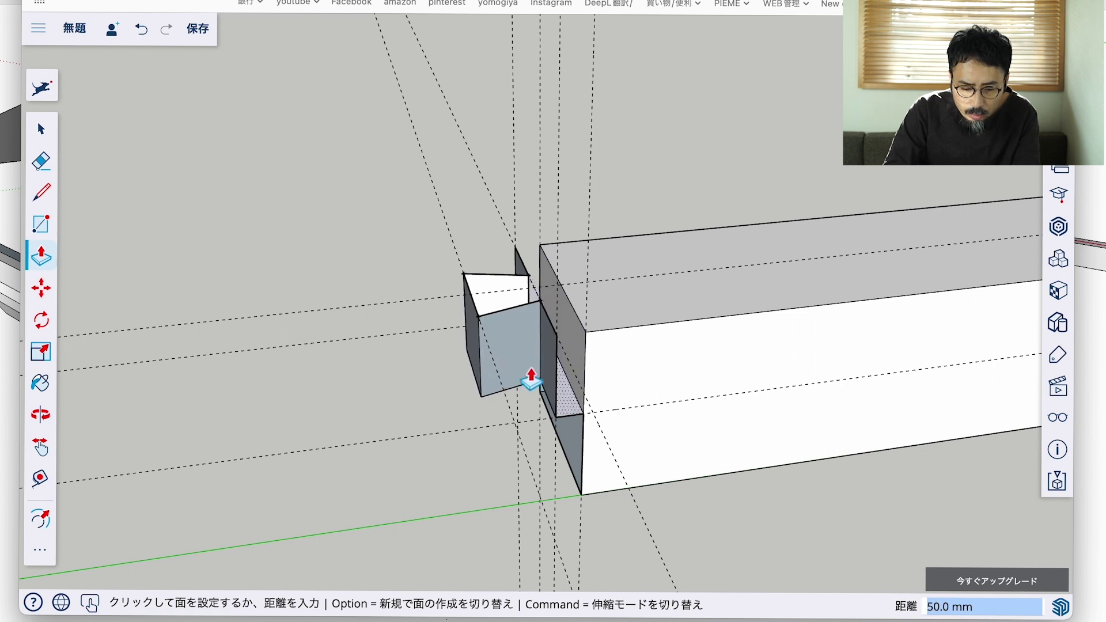
key("Escape")
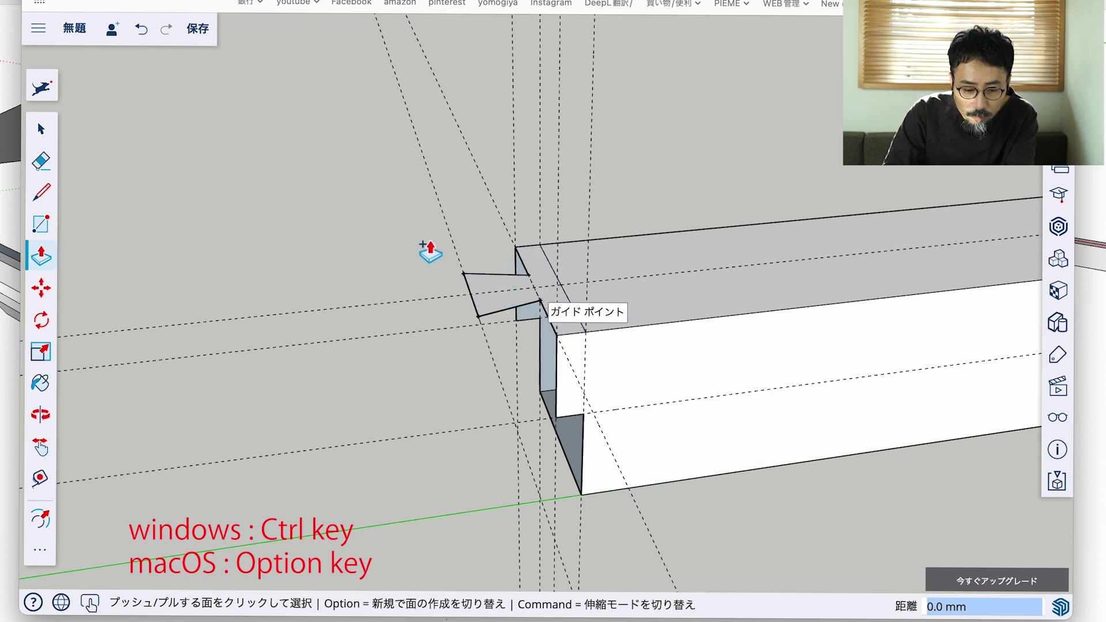
Push/pull the dovetail face 50 mm downward as a new solid tenon block
key("alt")
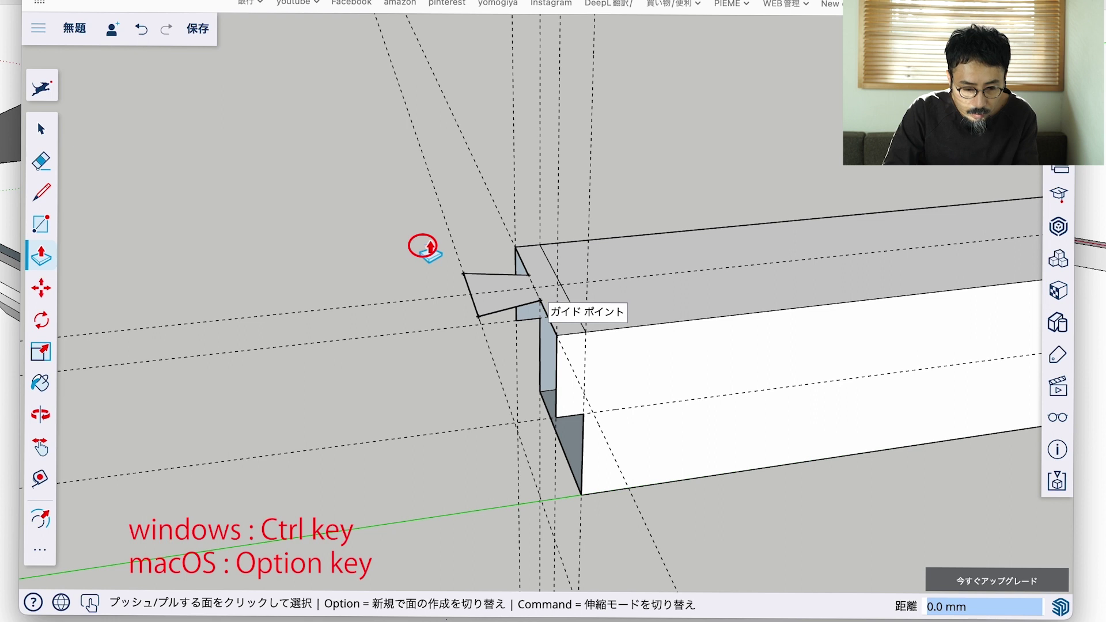
key("alt")
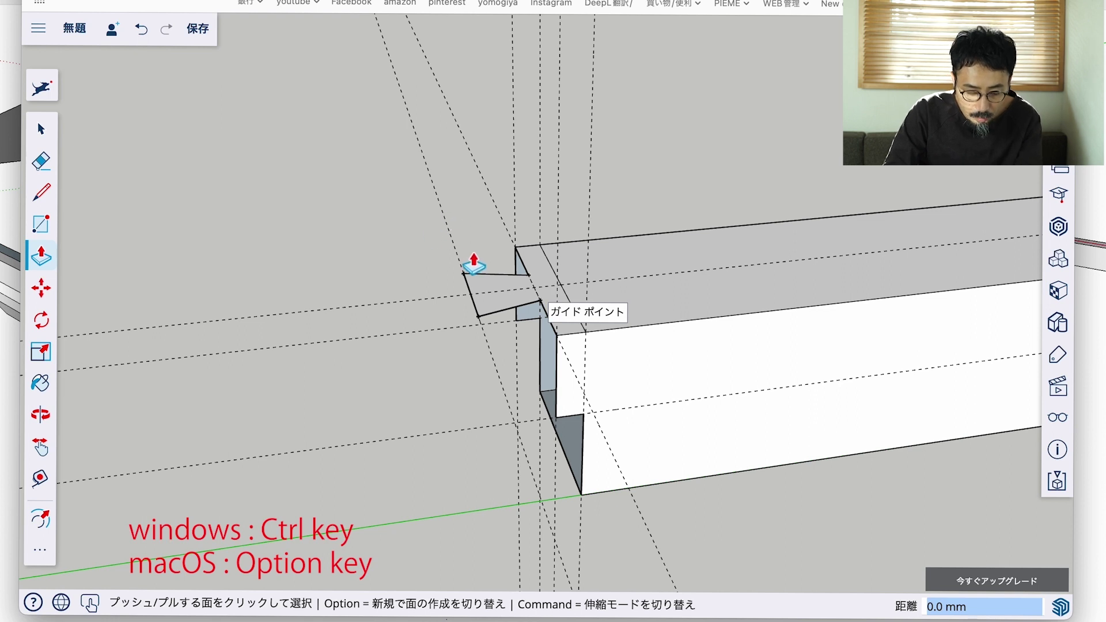
left_click(491, 289)
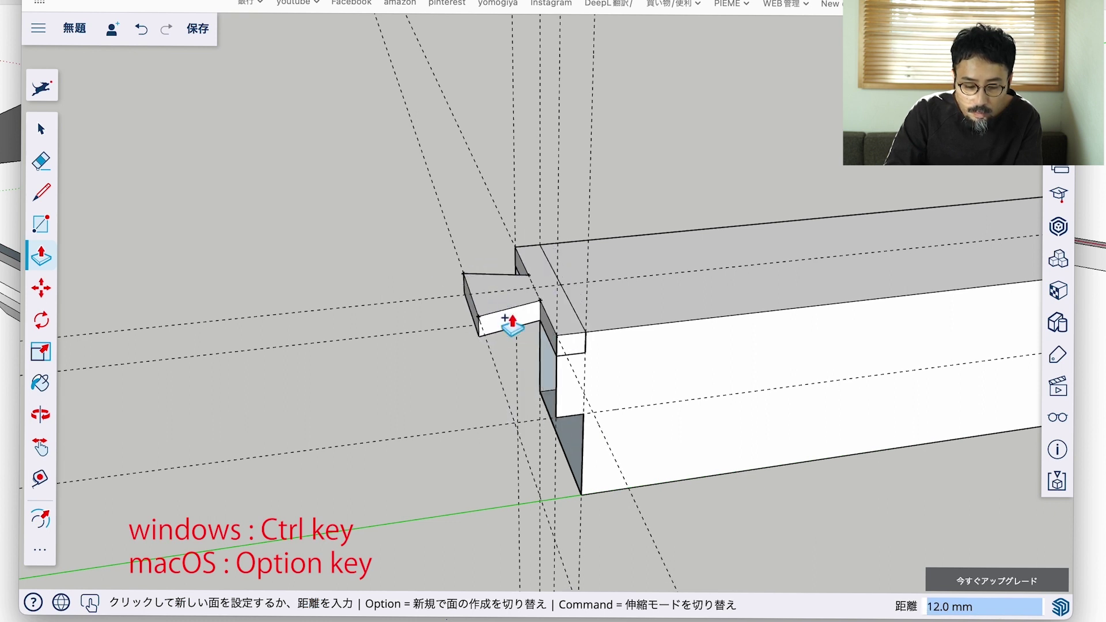
key("alt")
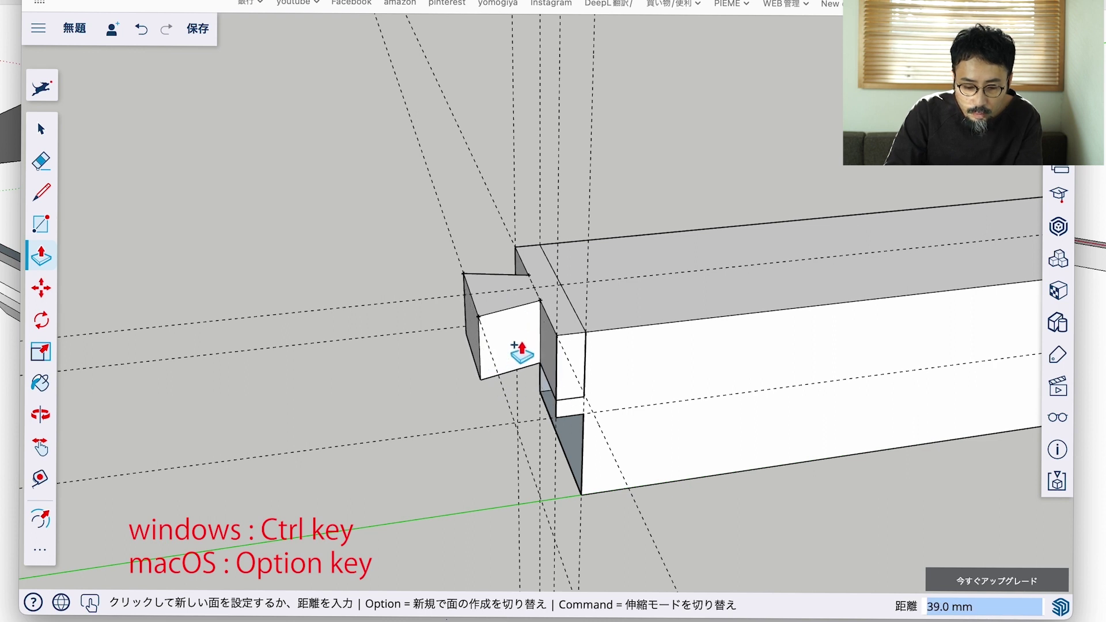
type("50")
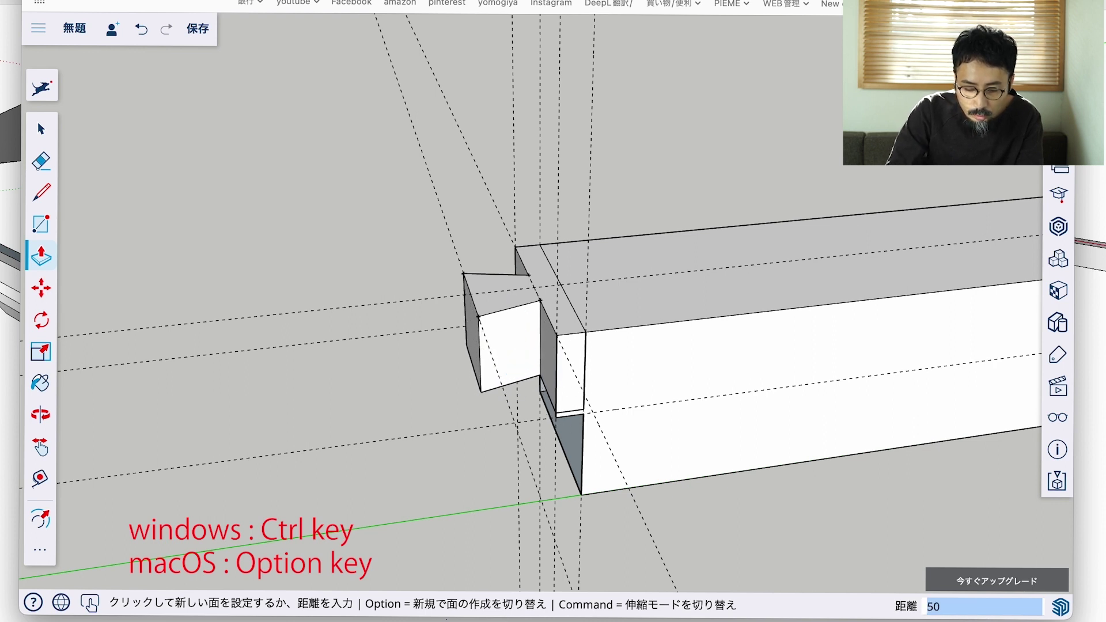
key("Return")
key("ctrl+z")
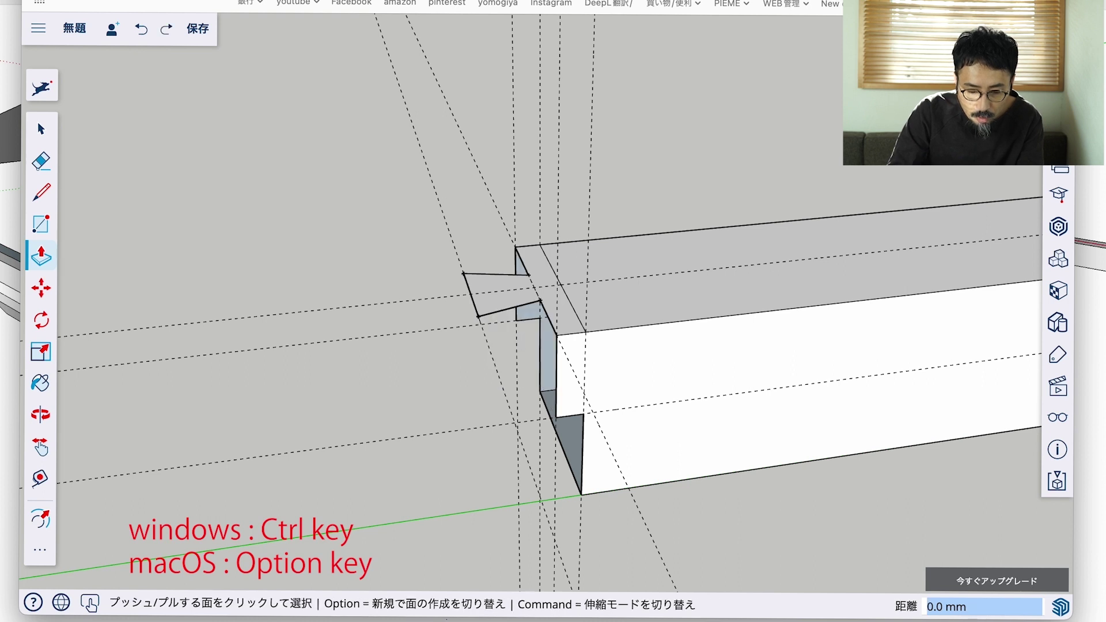
left_click(520, 304)
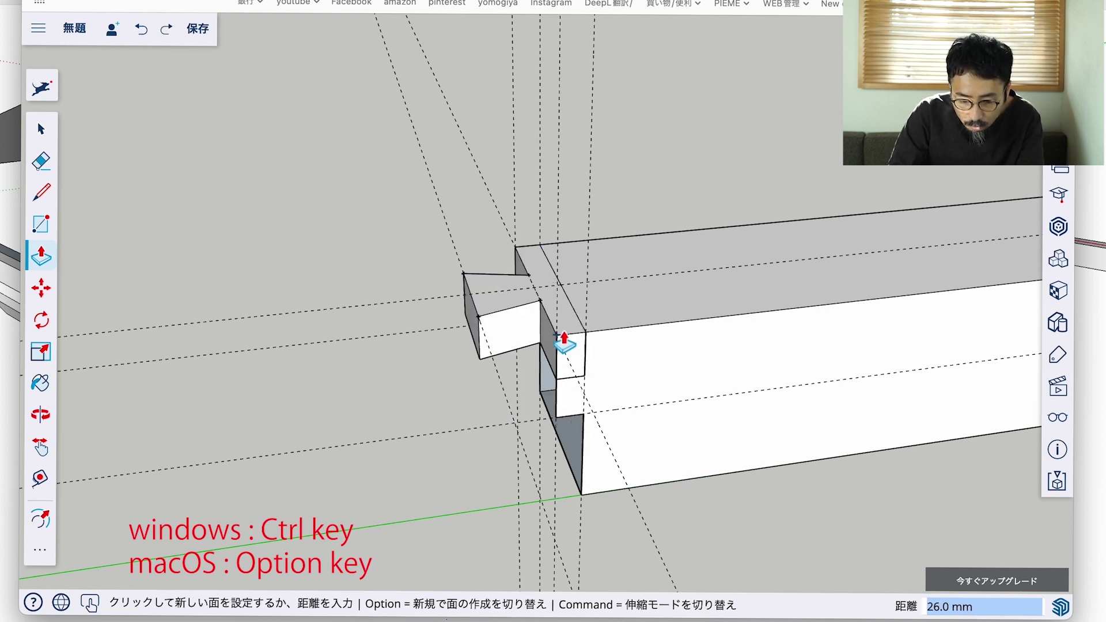
key("alt")
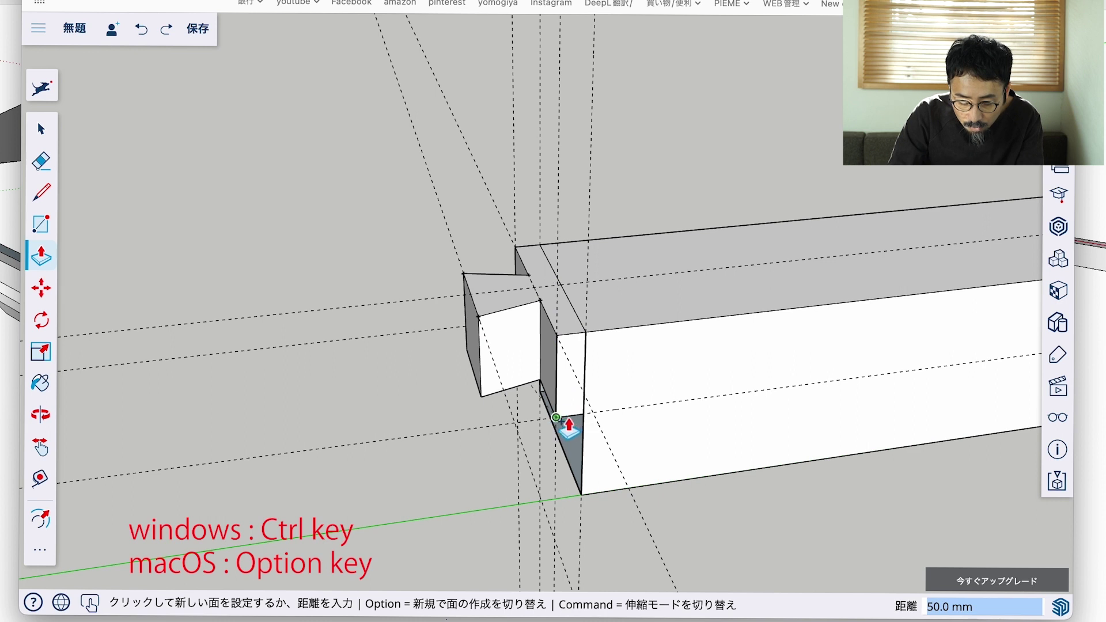
left_click(557, 420)
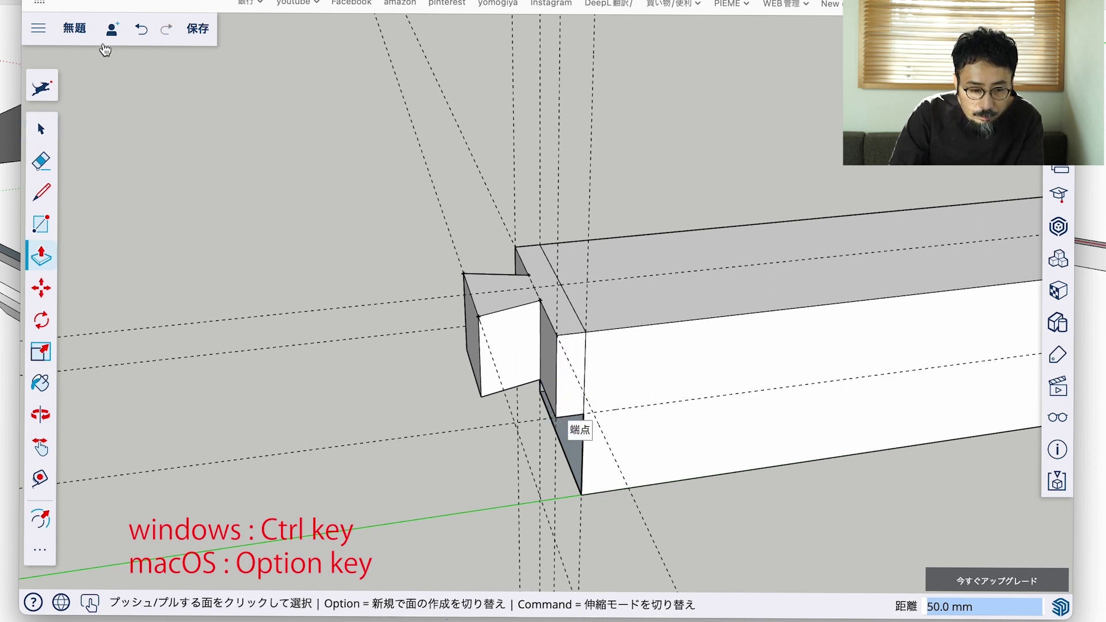
View the open beam end from below and try a top edge across it, then undo it
key("o")
mouse_move(209, 49)
left_mouse_down()
mouse_move(666, 375)
mouse_move(718, 469)
mouse_move(629, 442)
mouse_move(587, 400)
left_mouse_up()
mouse_move(618, 470)
left_mouse_down()
mouse_move(758, 407)
mouse_move(624, 459)
mouse_move(636, 349)
mouse_move(578, 388)
left_mouse_up()
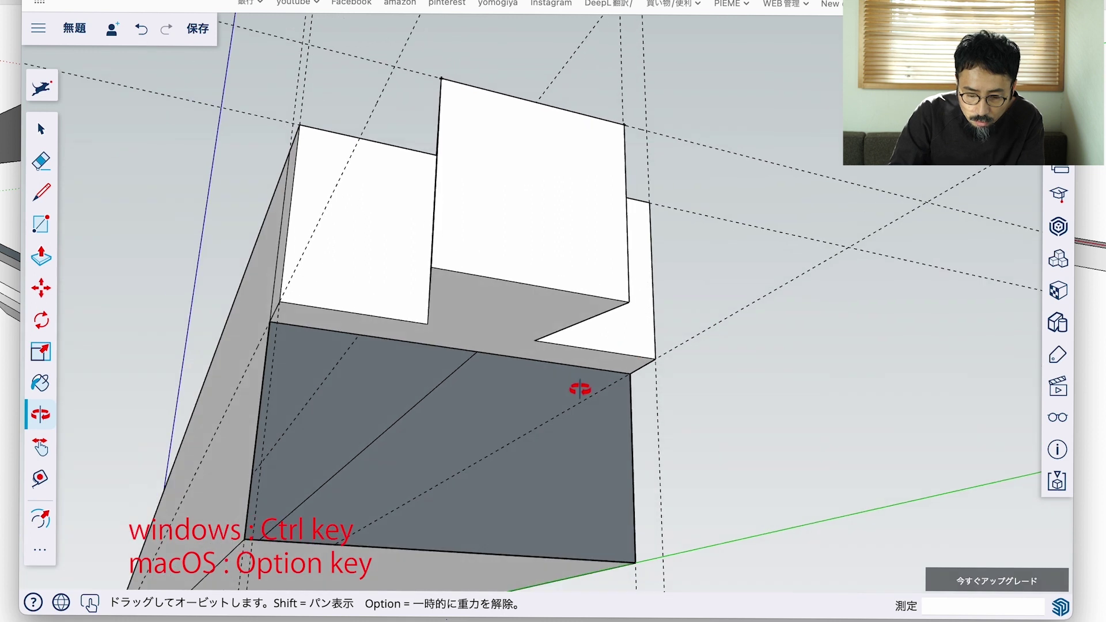
scroll(578, 388, "down", 3)
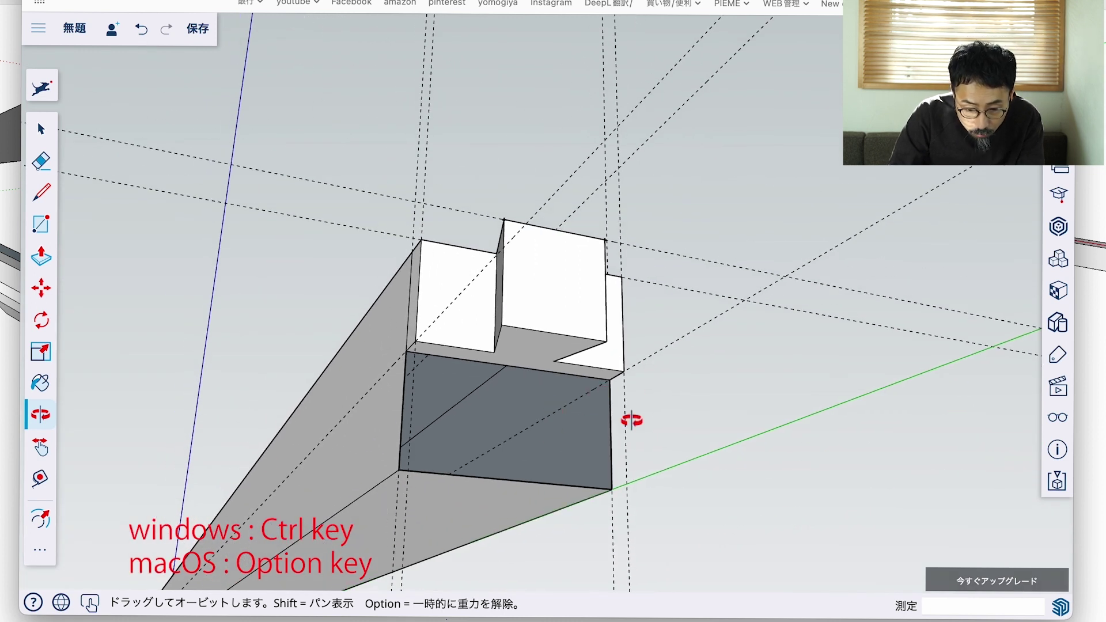
left_click(40, 192)
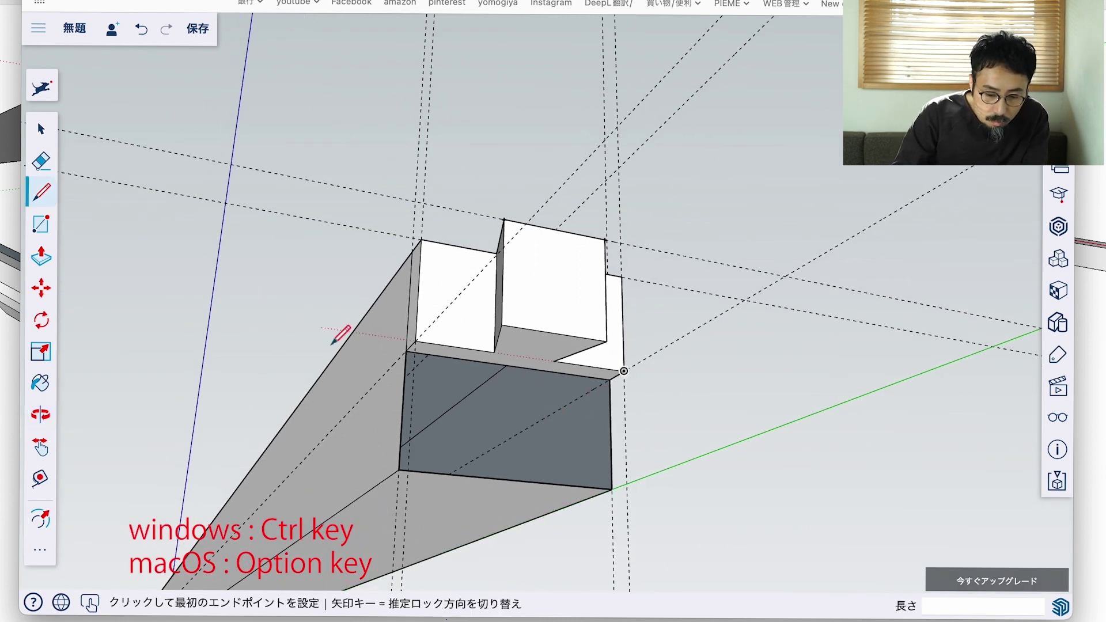
left_click(406, 351)
left_click(612, 378)
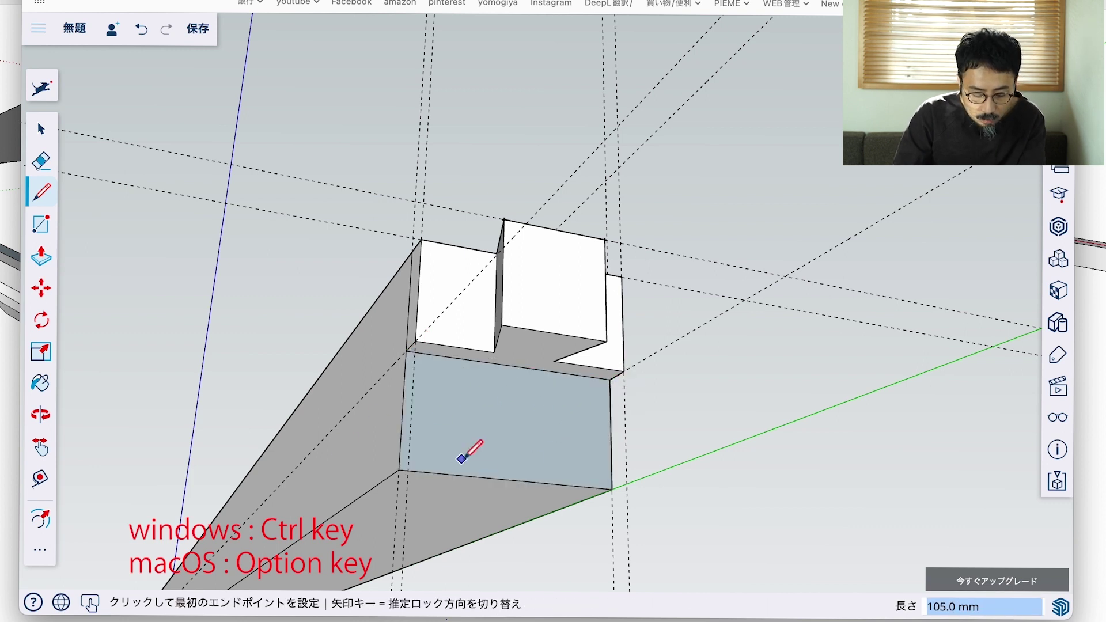
key("ctrl+z")
Draw a diagonal across the open end face, then undo it
left_click(407, 350)
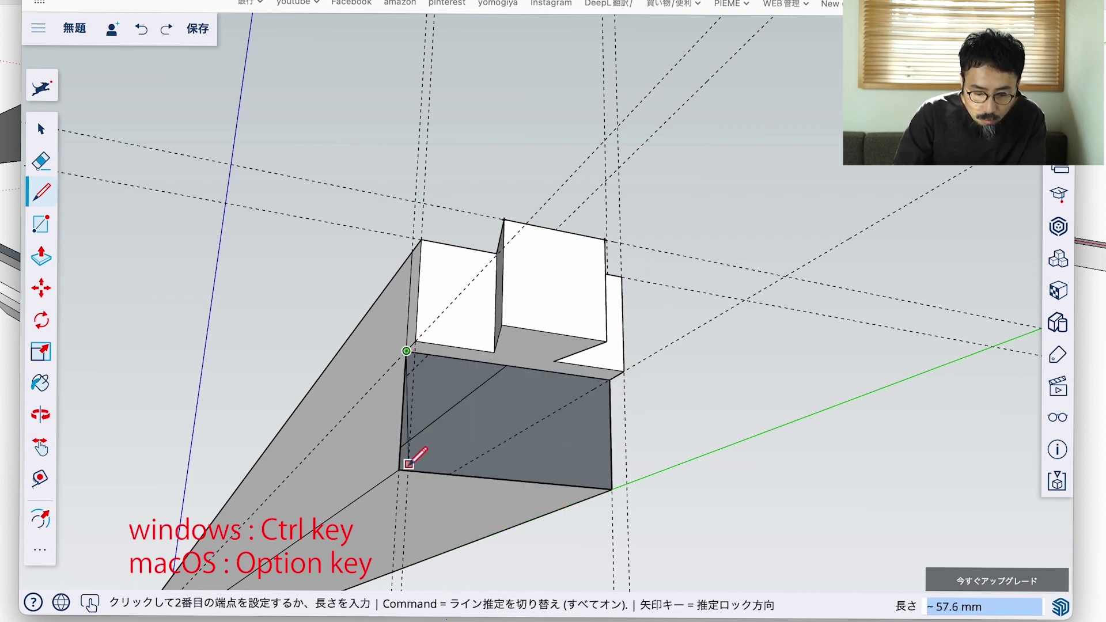
key("Escape")
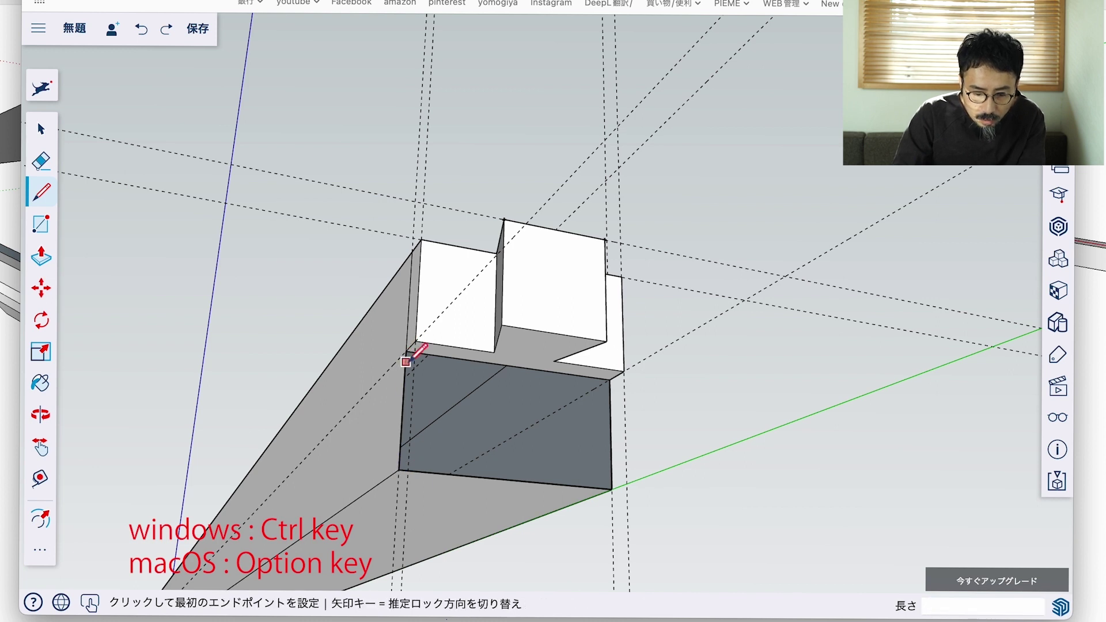
left_click(407, 350)
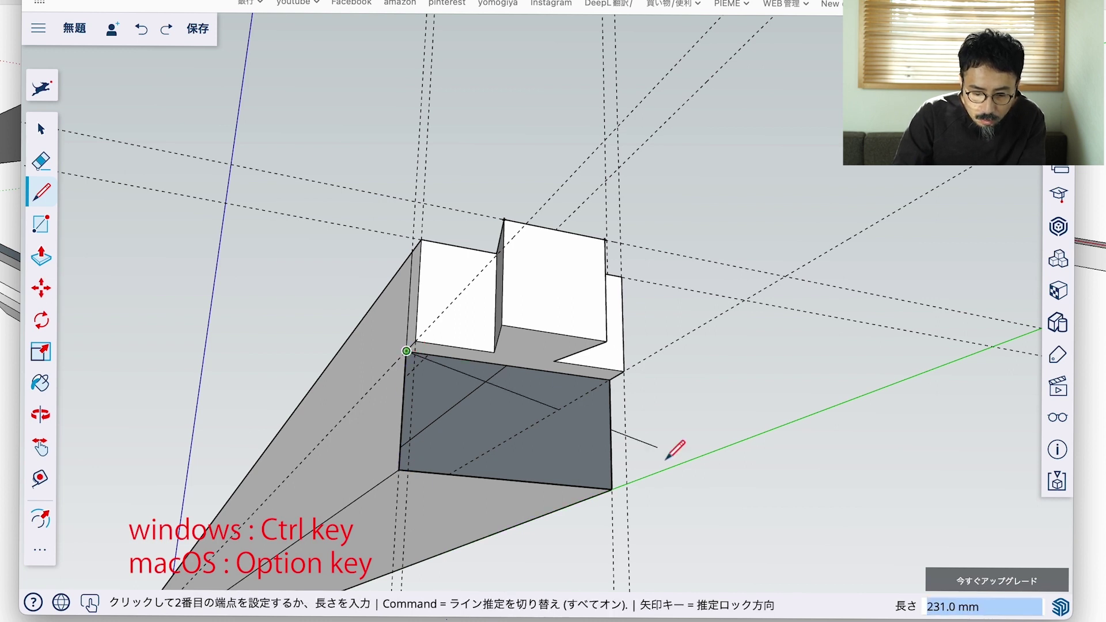
left_click(611, 490)
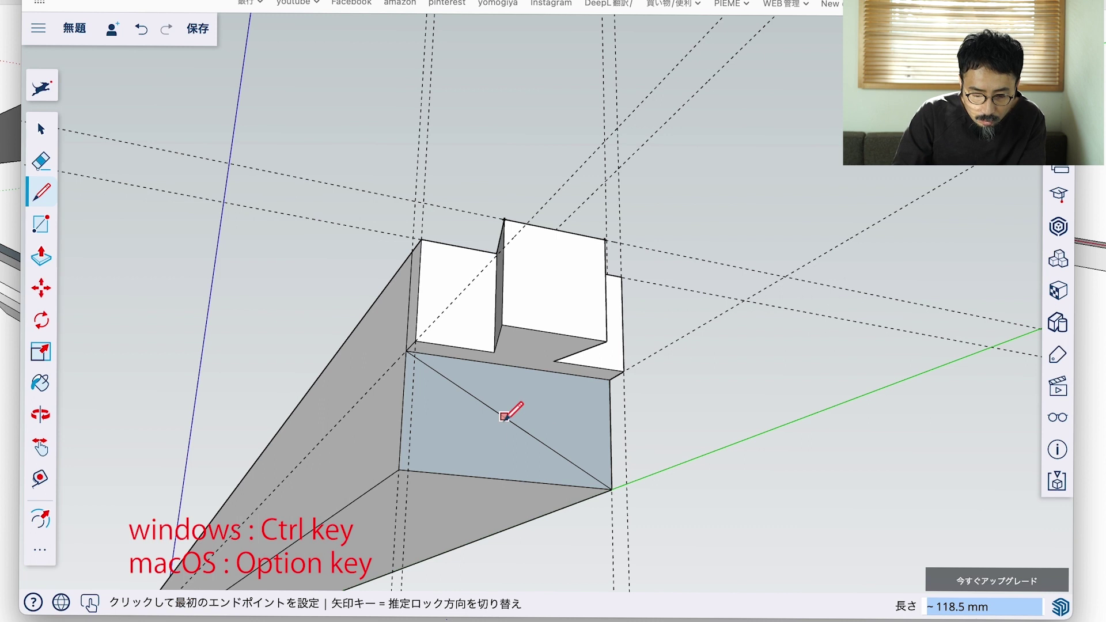
left_click(556, 451)
key("Escape")
key("ctrl+z")
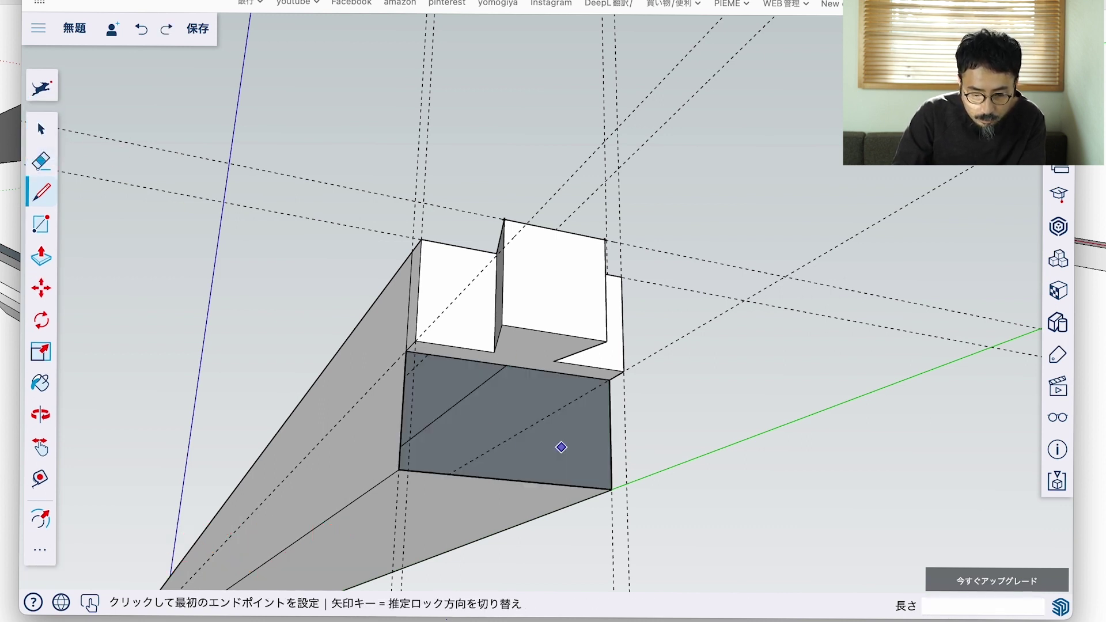
Retrace the end face's left and bottom edges, undoing both attempts
left_click(406, 349)
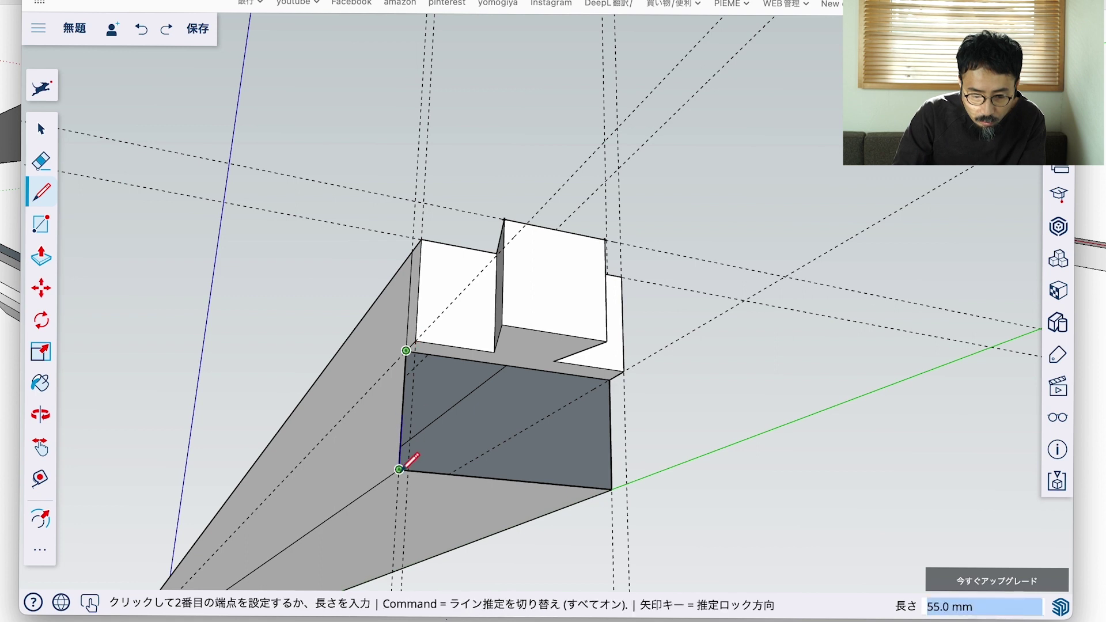
left_click(400, 468)
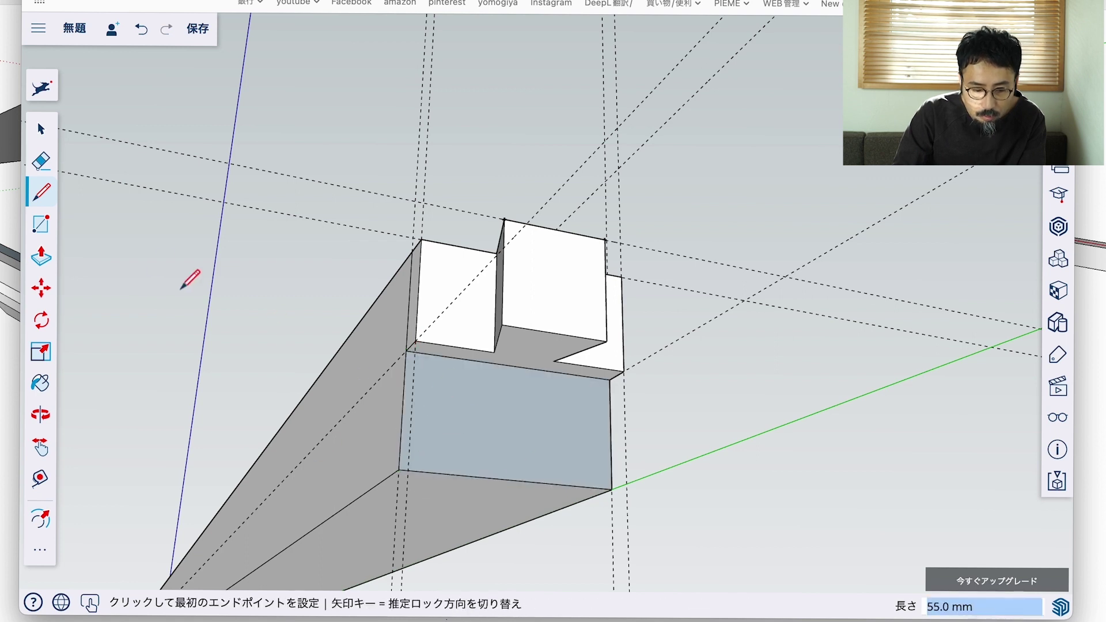
left_click(53, 131)
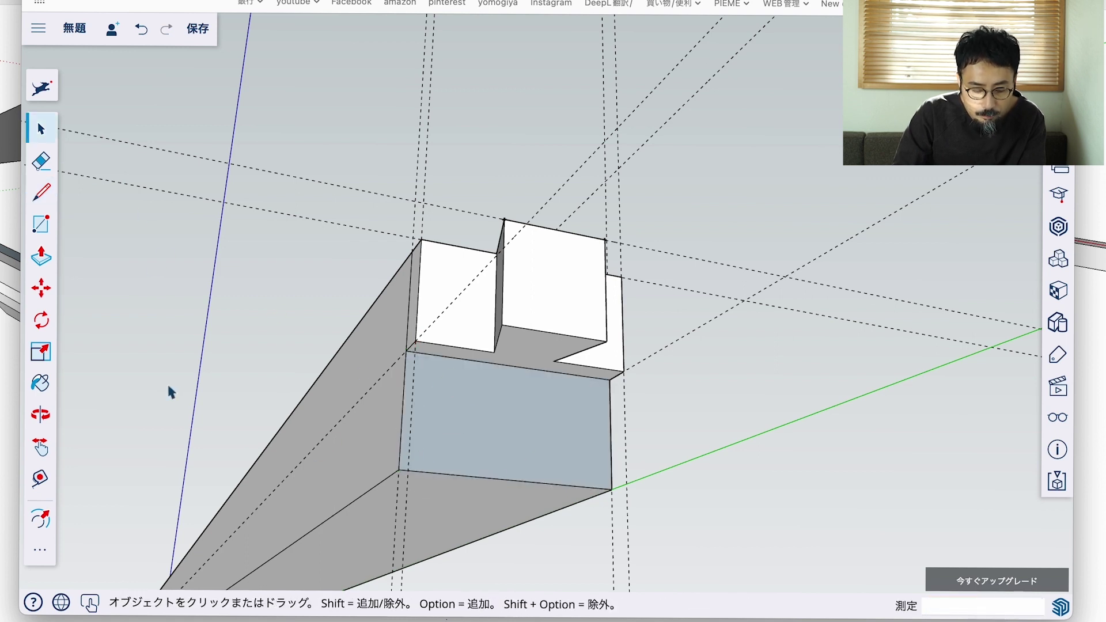
key("ctrl+z")
left_click(56, 201)
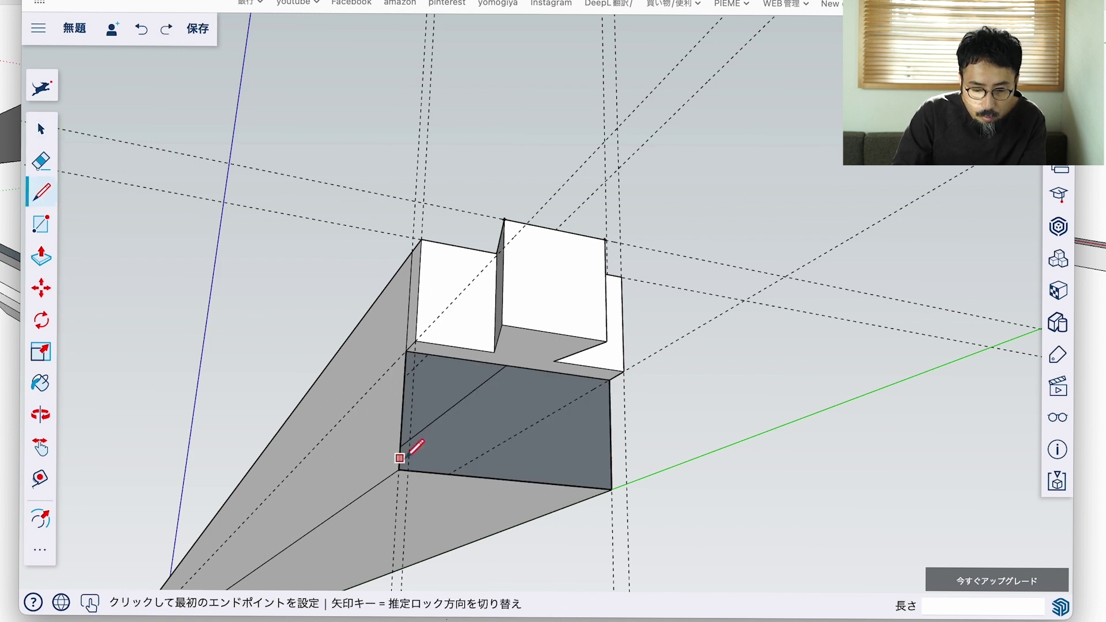
left_click(399, 469)
left_click(609, 488)
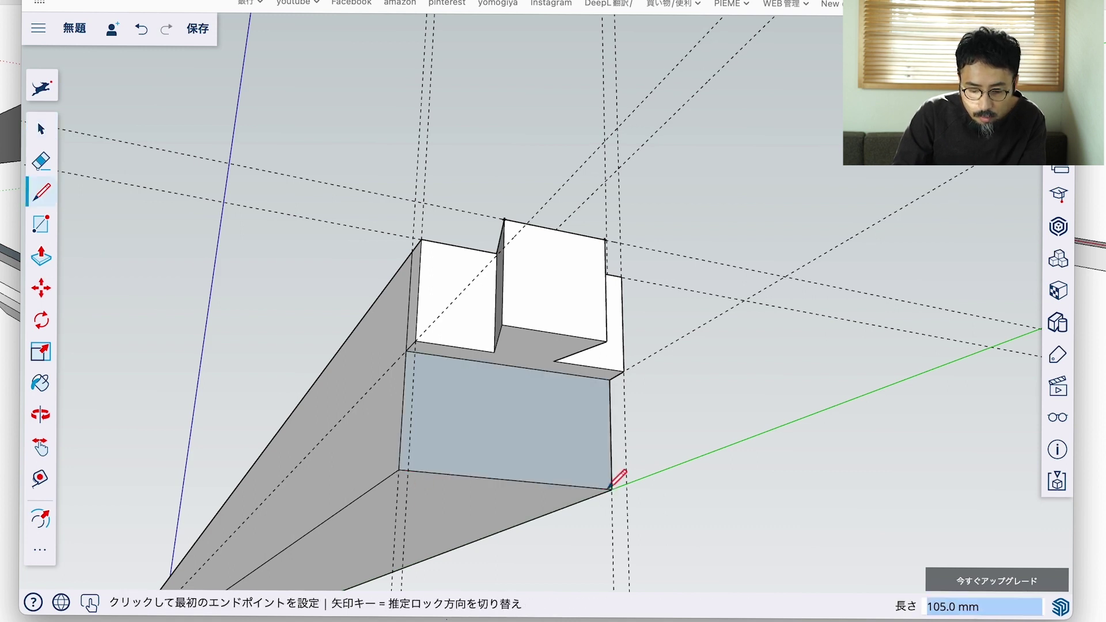
key("ctrl+z")
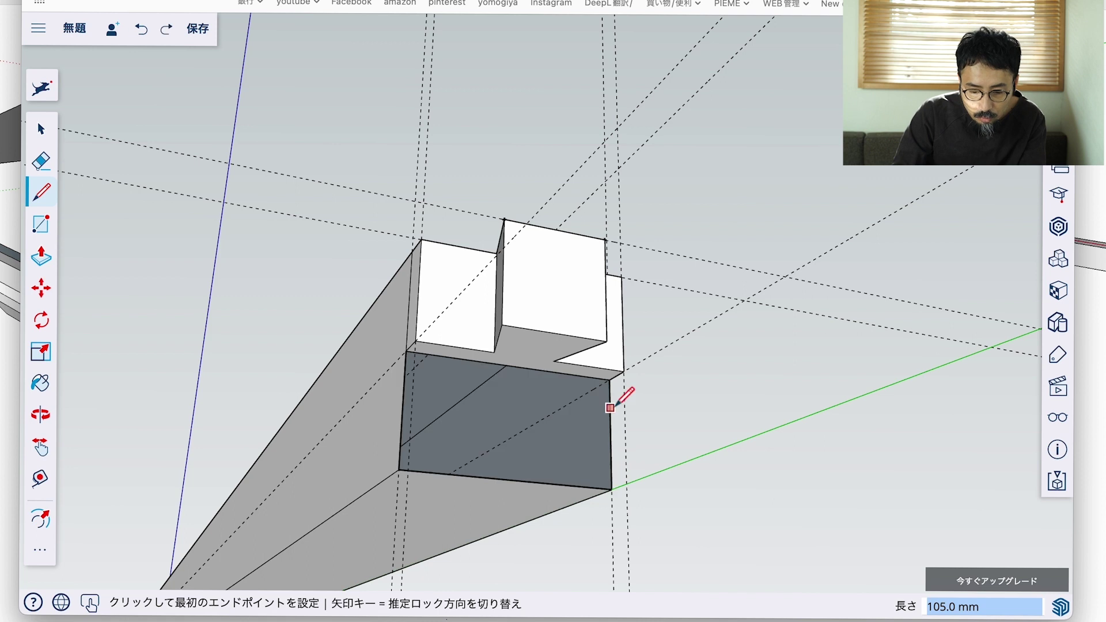
Trace the end face's right and left edges so the closed face is recreated
left_click(609, 379)
left_click(612, 487)
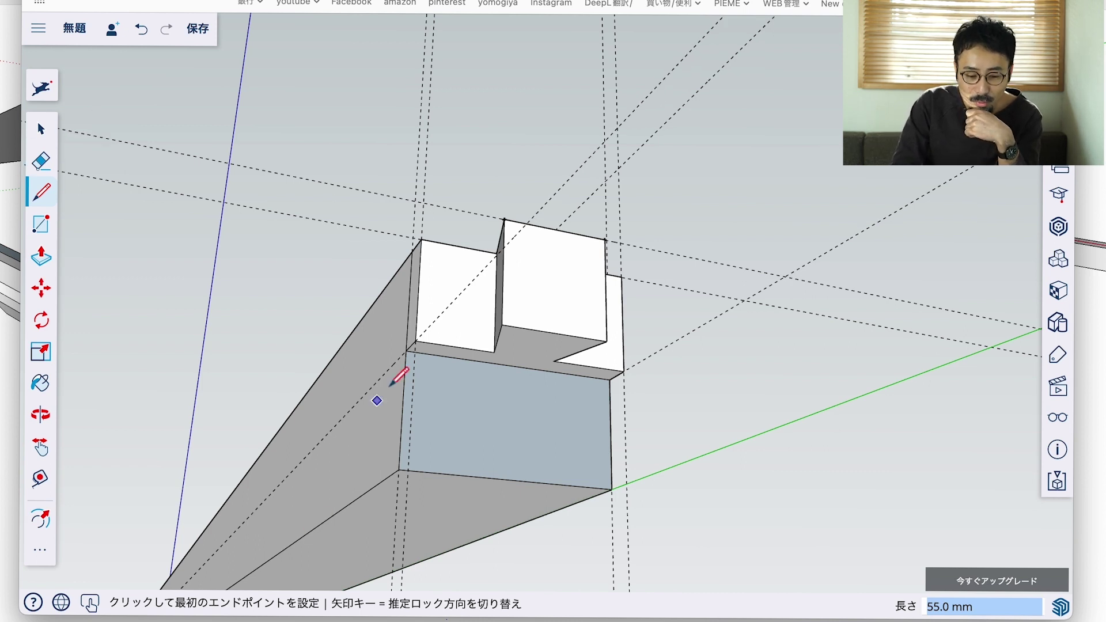
left_click(407, 349)
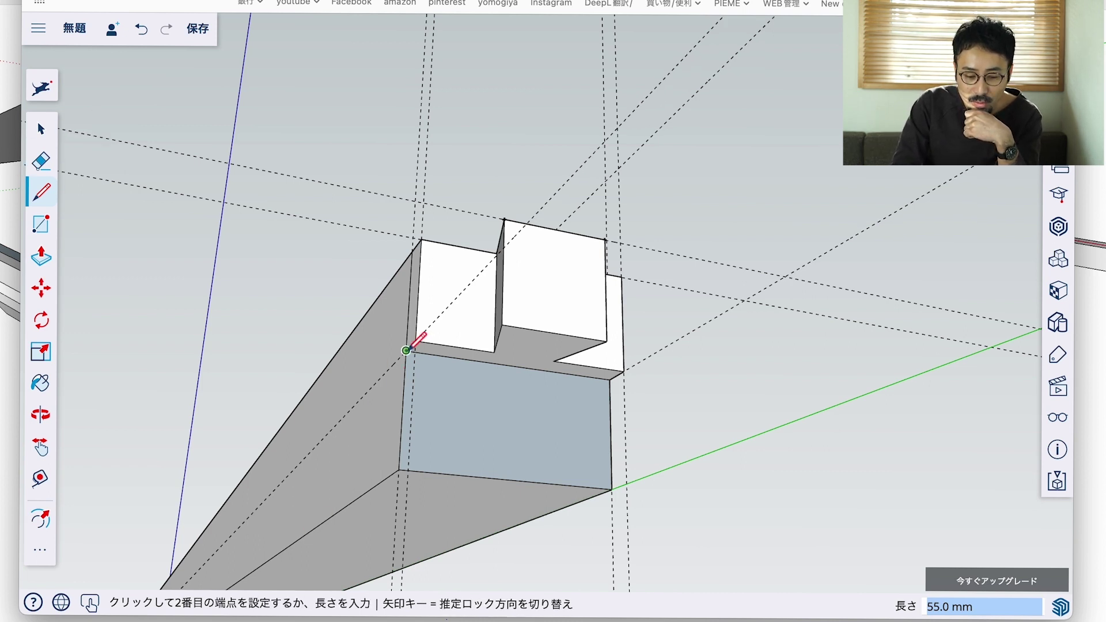
left_click(399, 470)
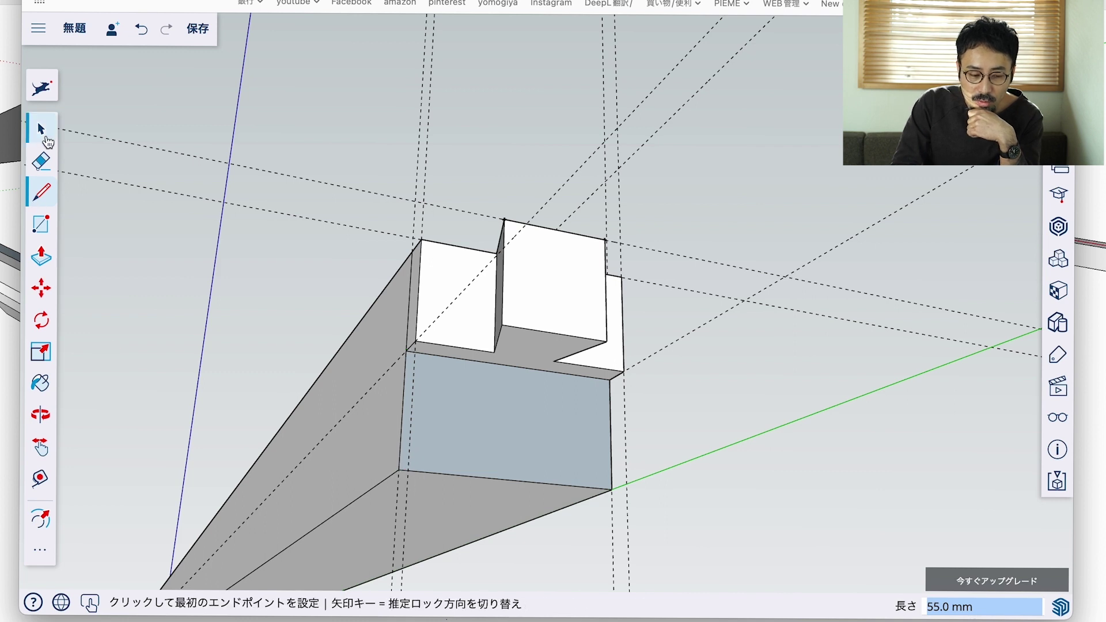
left_click(40, 128)
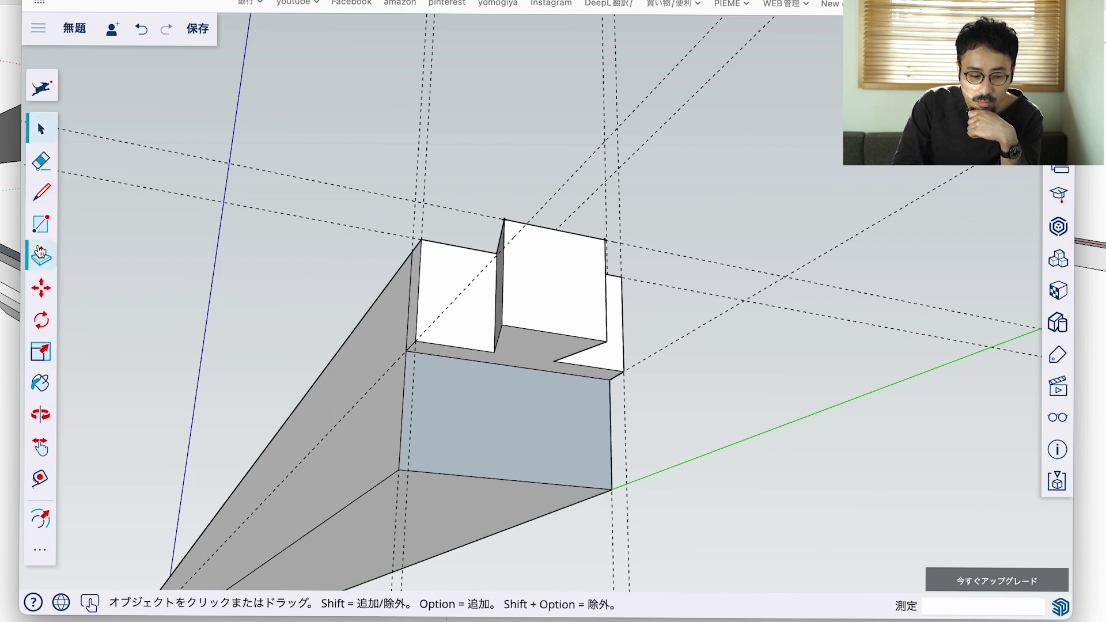
Orbit back to a top view of the tenon and open the Display settings panel
left_click(41, 414)
mouse_move(403, 420)
left_mouse_down()
mouse_move(501, 517)
mouse_move(464, 395)
mouse_move(296, 476)
mouse_move(573, 395)
mouse_move(553, 365)
left_mouse_up()
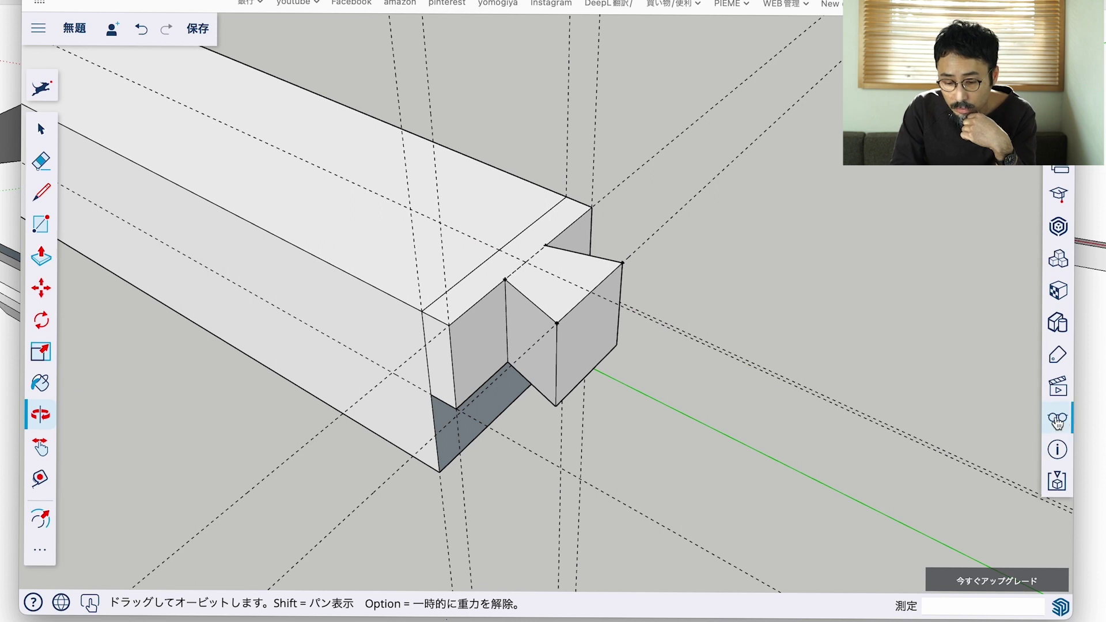
left_click(40, 127)
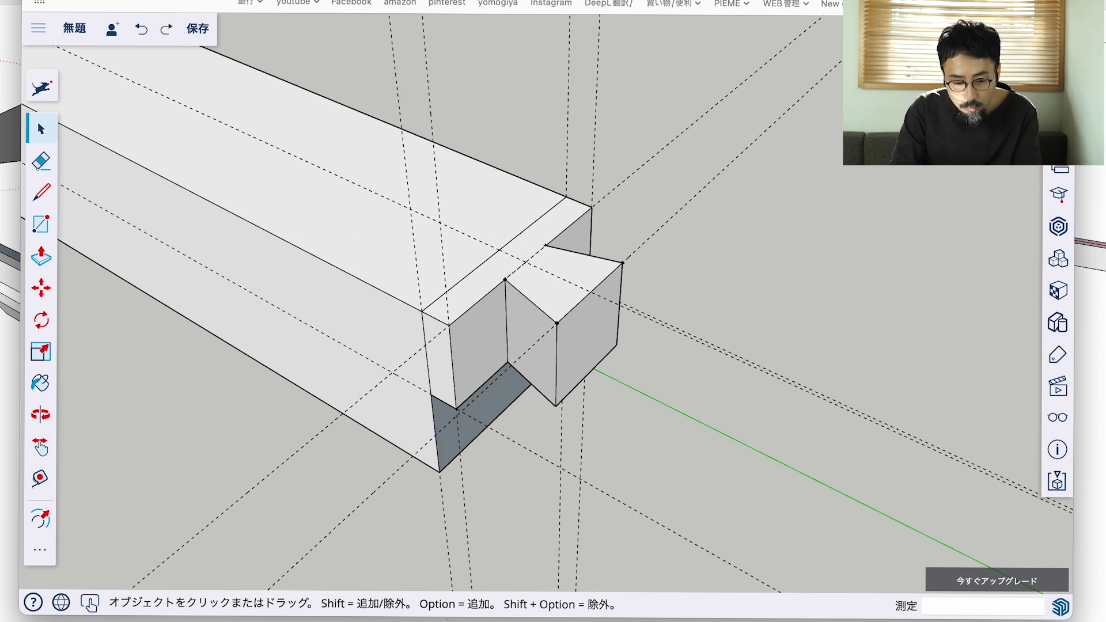
left_click(1060, 420)
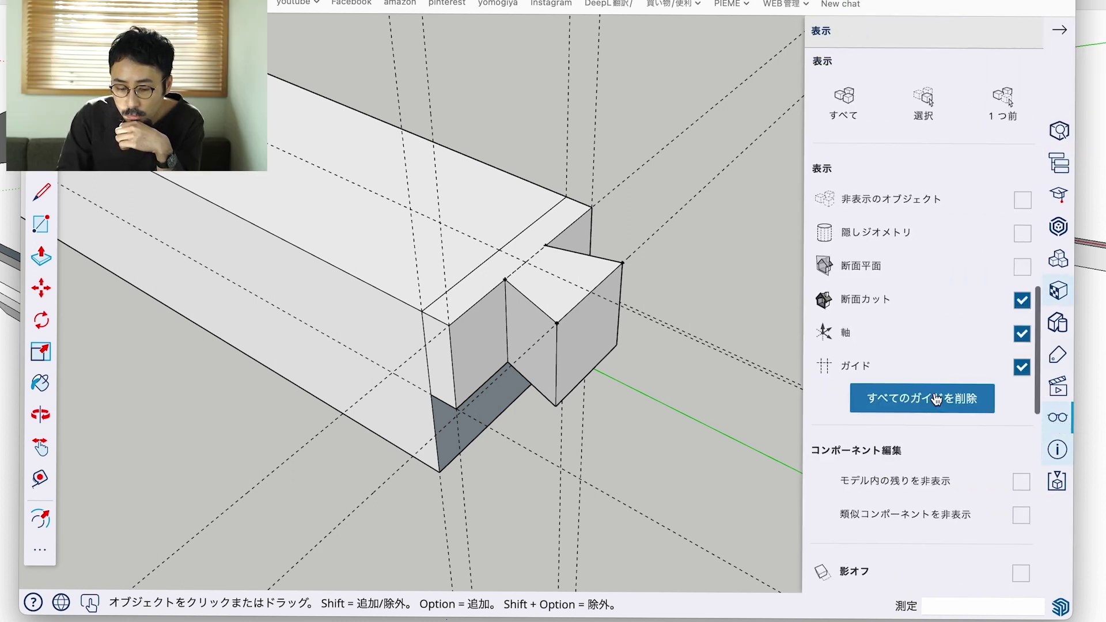
Hide guides and axes, frame the dovetail end, and open the full tool palette
left_click(1022, 369)
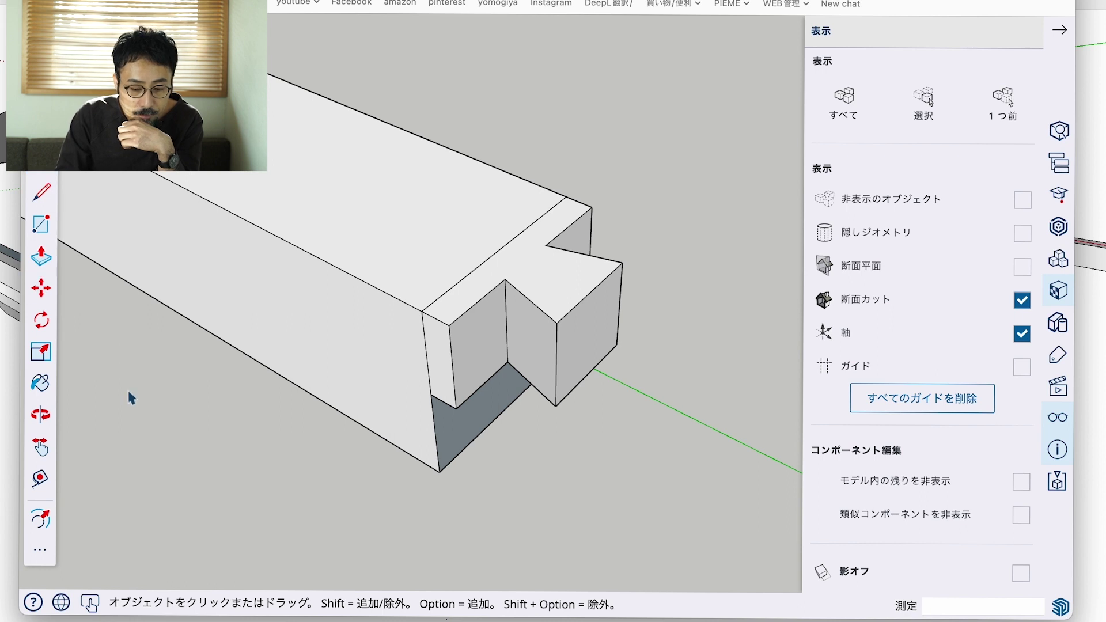
scroll(132, 398, "down", 10)
scroll(316, 375, "left", 5, "shift")
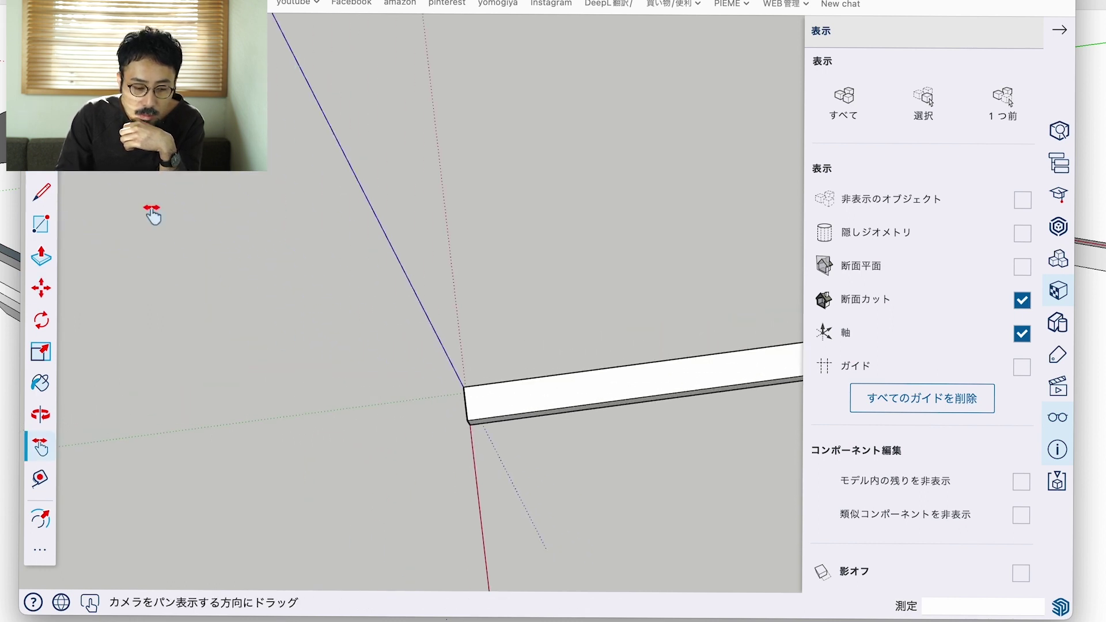
left_click(41, 415)
mouse_move(144, 392)
left_mouse_down()
mouse_move(217, 365)
mouse_move(276, 254)
mouse_move(316, 316)
left_mouse_up()
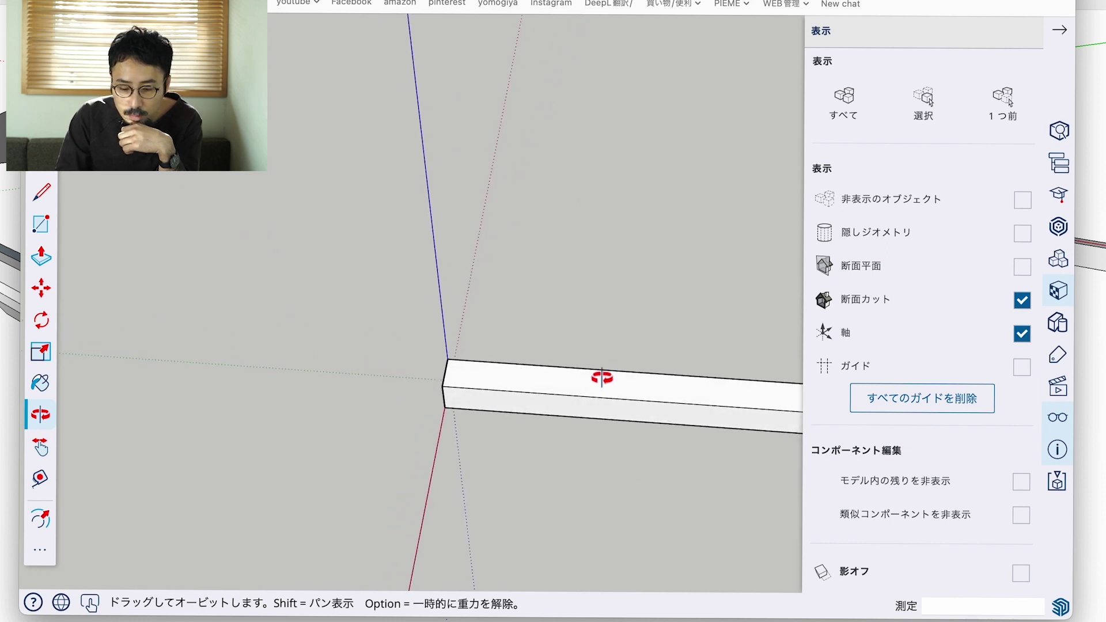
left_click(1021, 334)
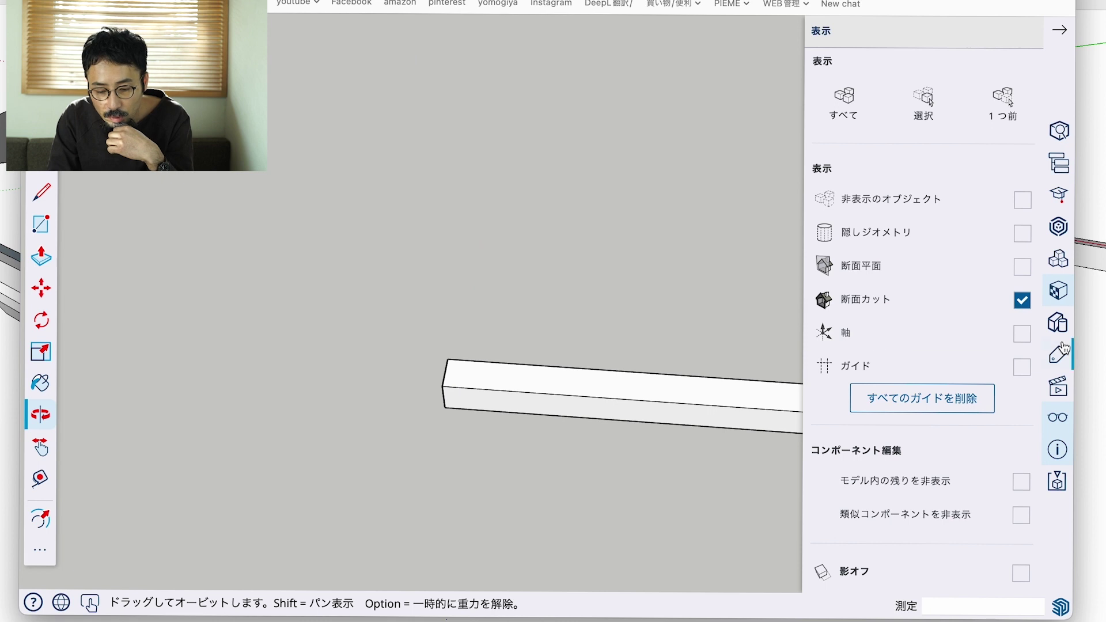
scroll(681, 372, "up", 1)
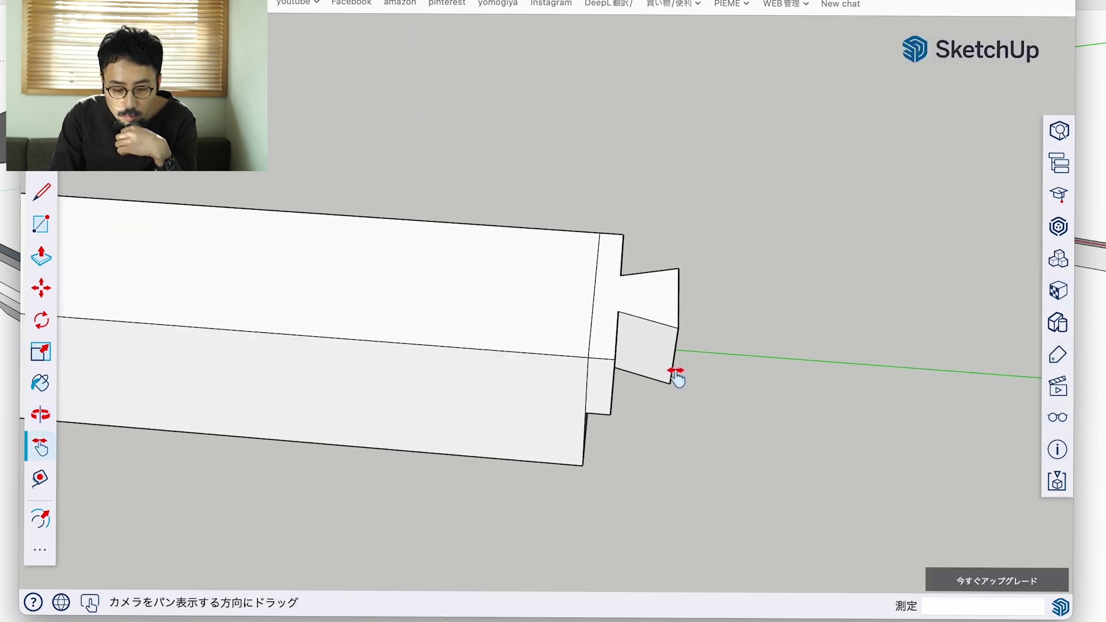
left_click(41, 551)
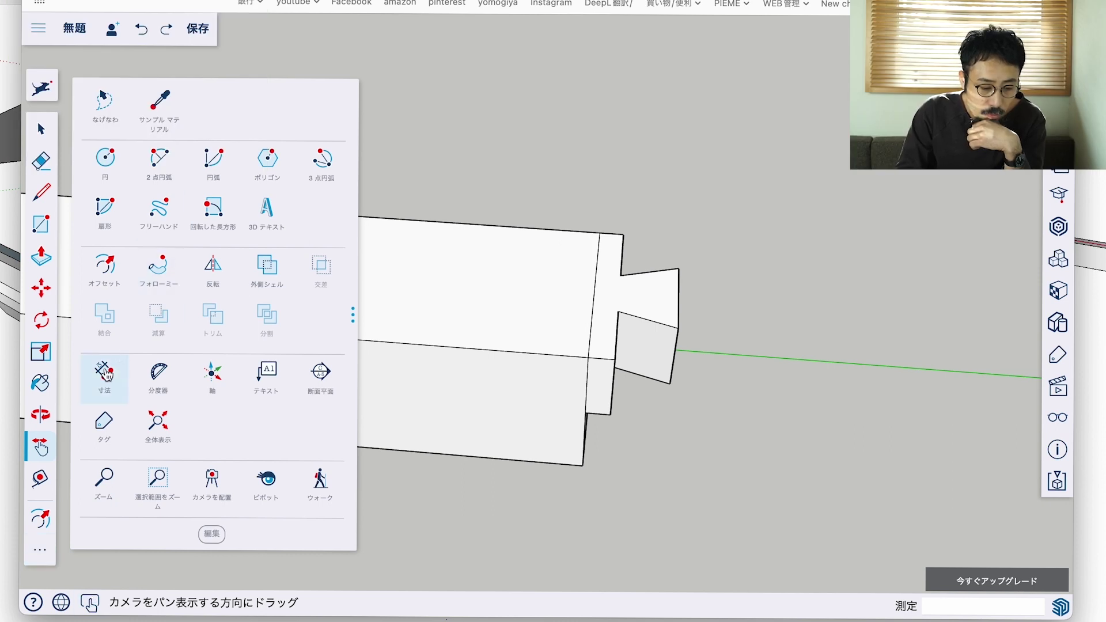
Dimension the tenon width 50 mm, beam width 105 mm and shoulder 15 mm
left_click(104, 373)
left_click(679, 269)
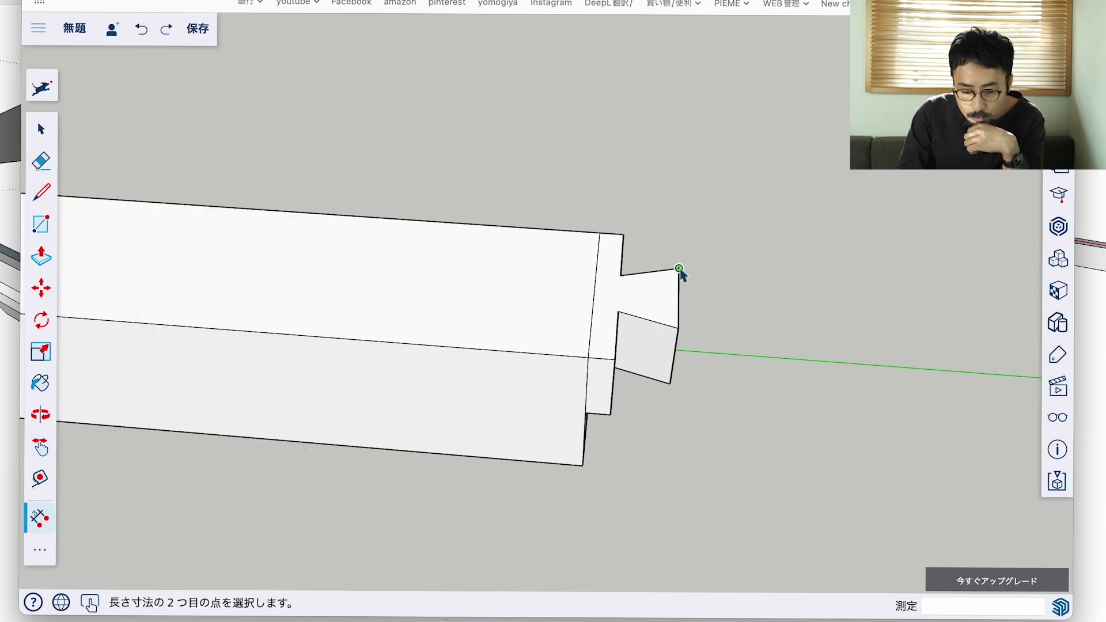
left_click(679, 328)
left_click(751, 327)
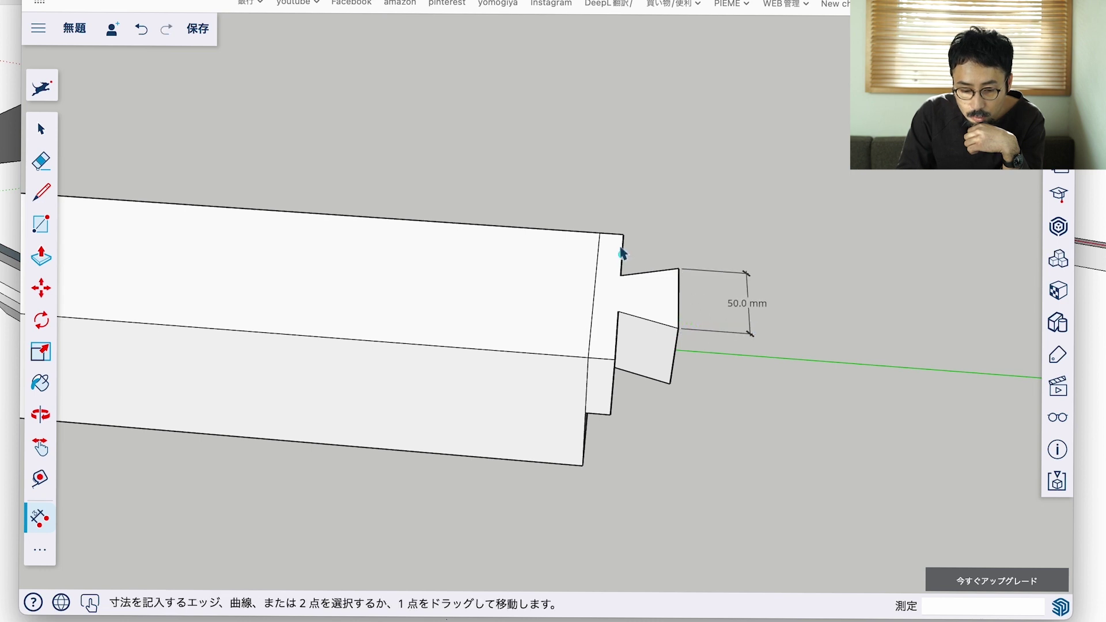
left_click(623, 234)
left_click(615, 360)
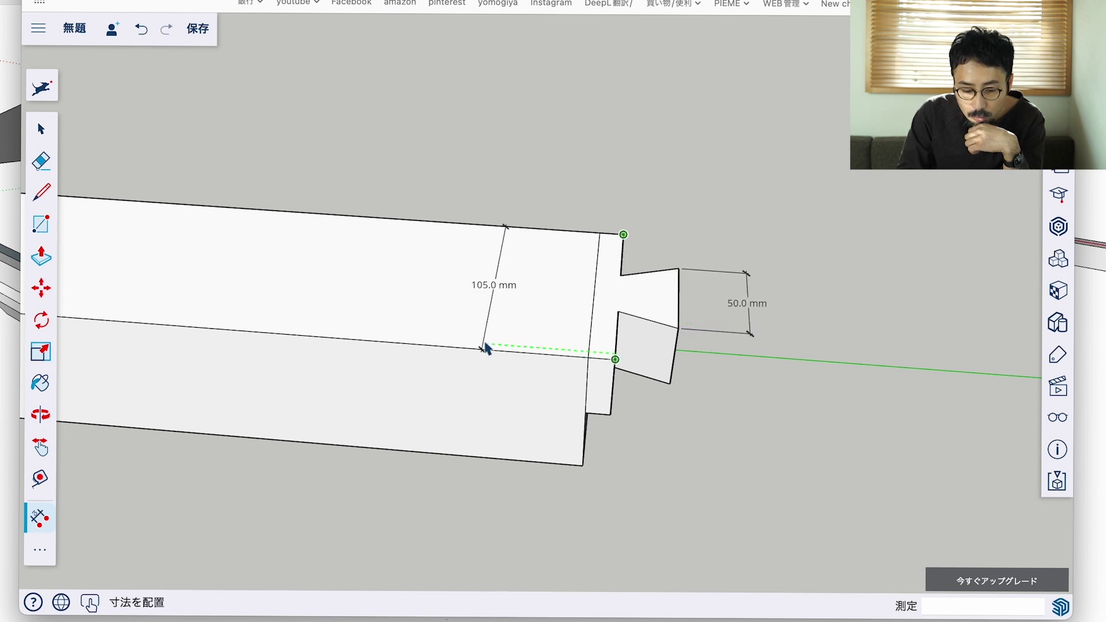
left_click(486, 348)
left_click(588, 358)
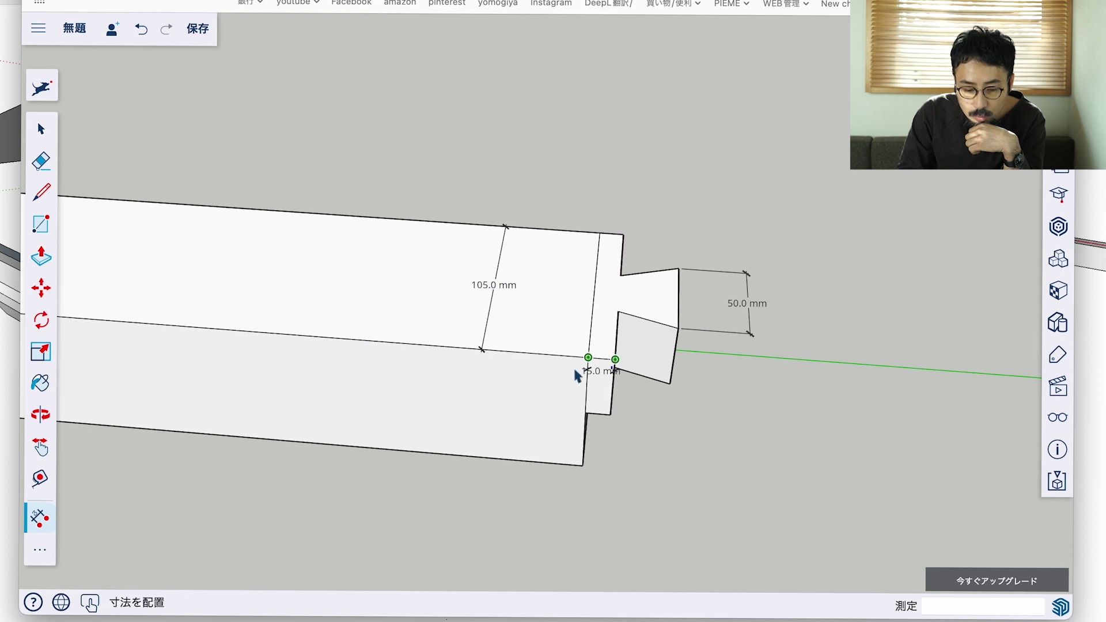
left_click(583, 398)
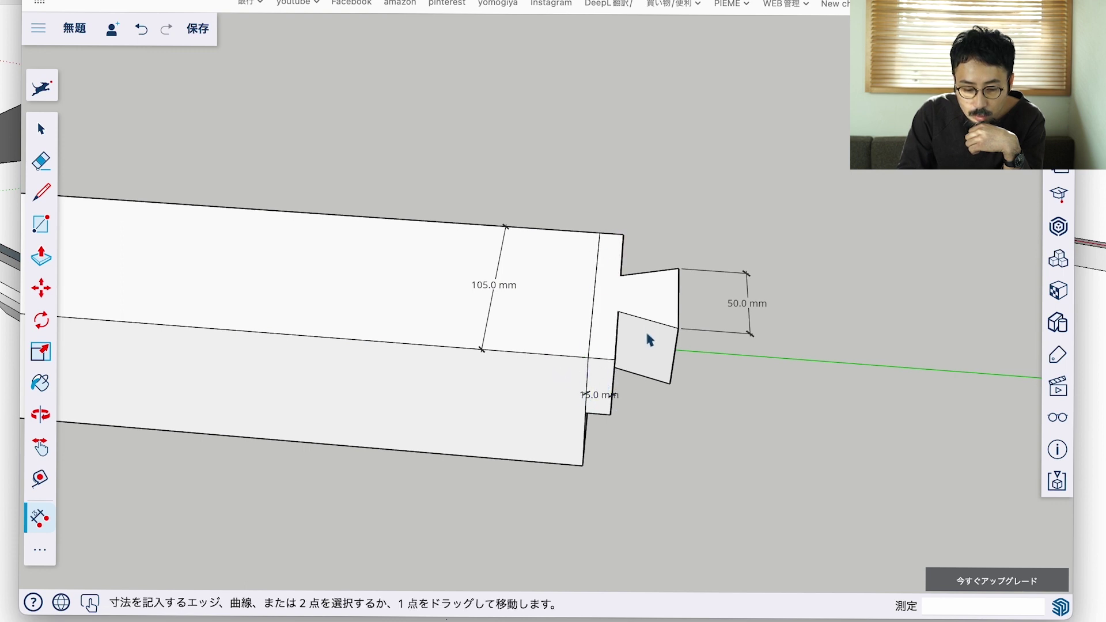
Abandon two dimension attempts from the tenon root corner and reopen the Display settings
left_click(618, 311)
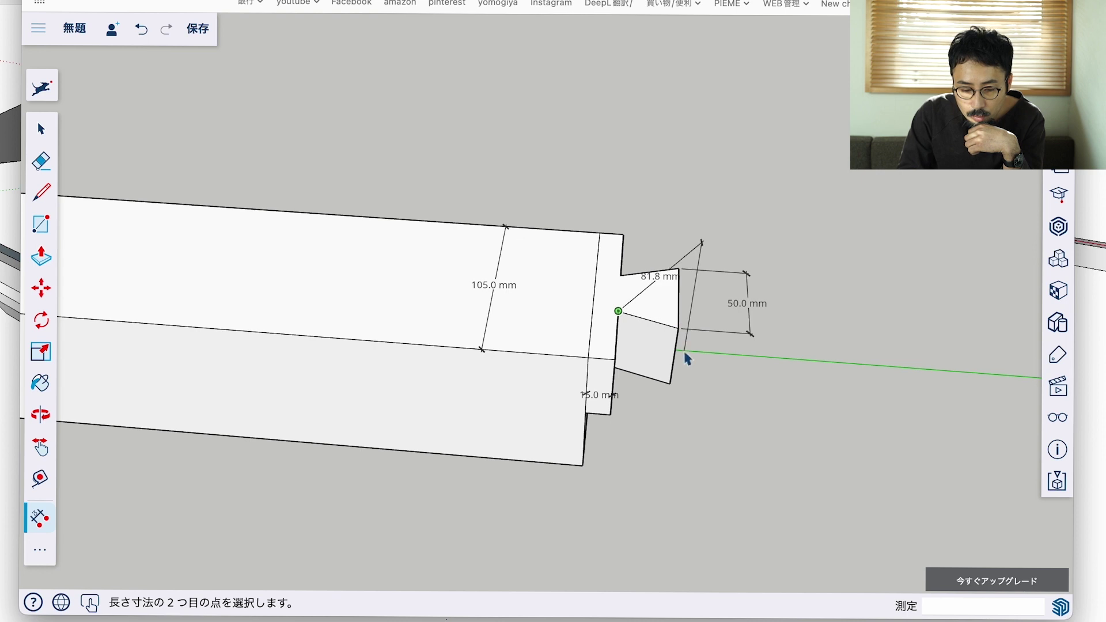
key("Escape")
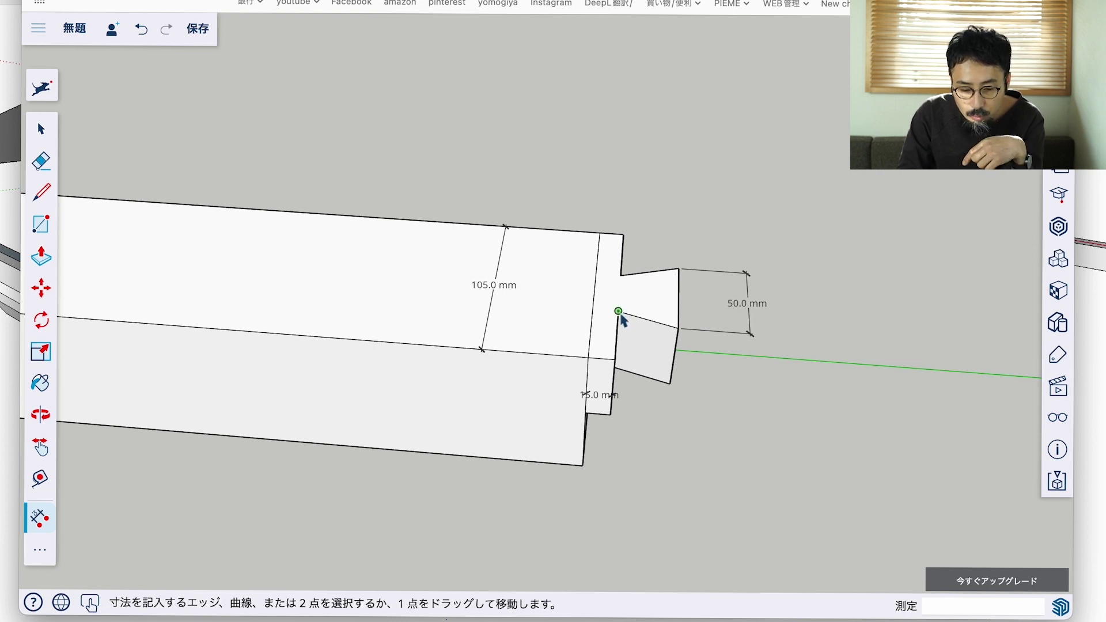
left_click(618, 312)
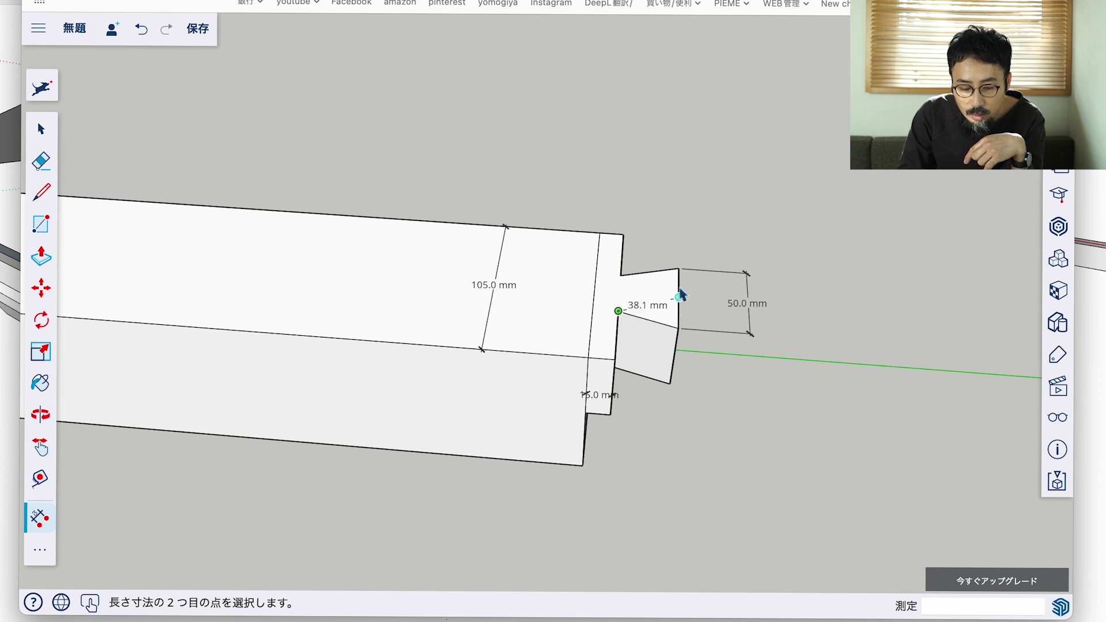
key("Escape")
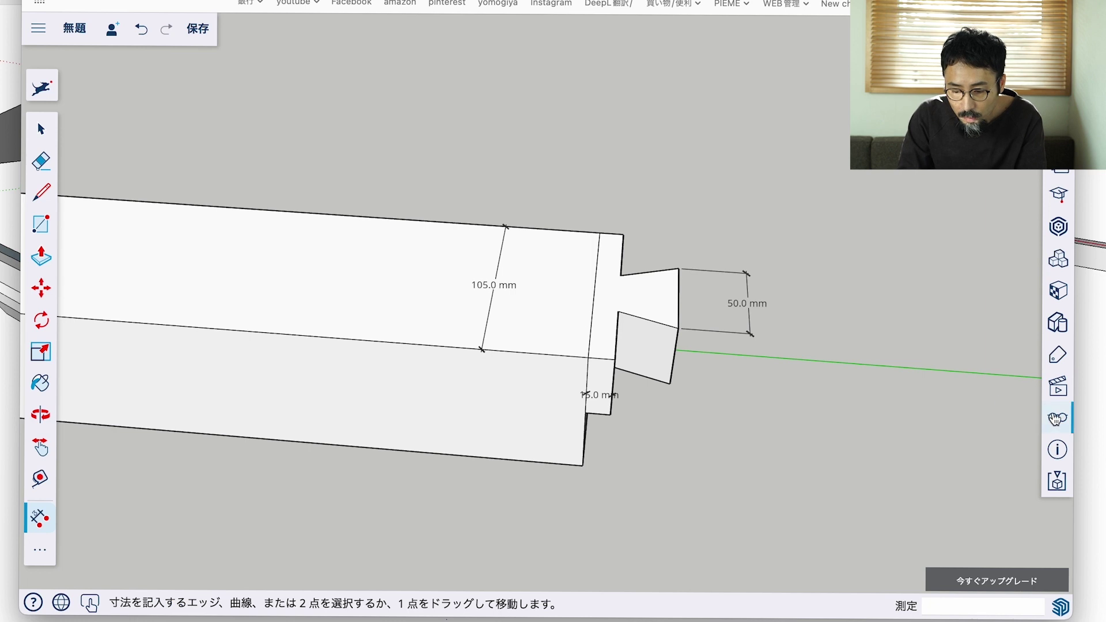
left_click(1056, 418)
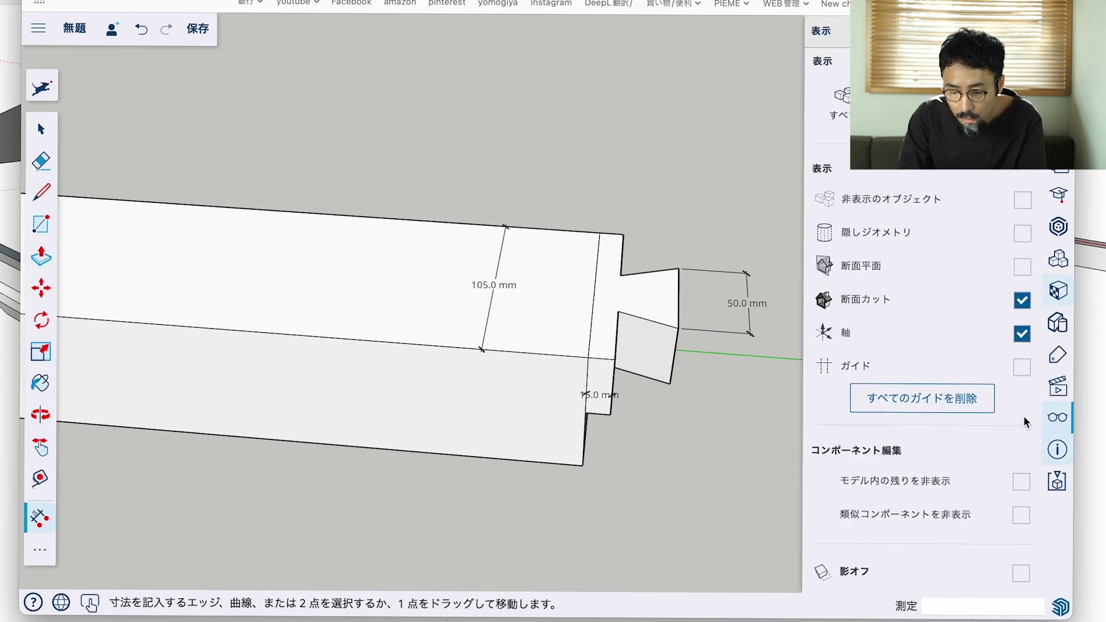
Show guides and dimension 35 mm from the guide intersection to the tenon tip, then undo it
left_click(1023, 365)
scroll(647, 314, "up", 3)
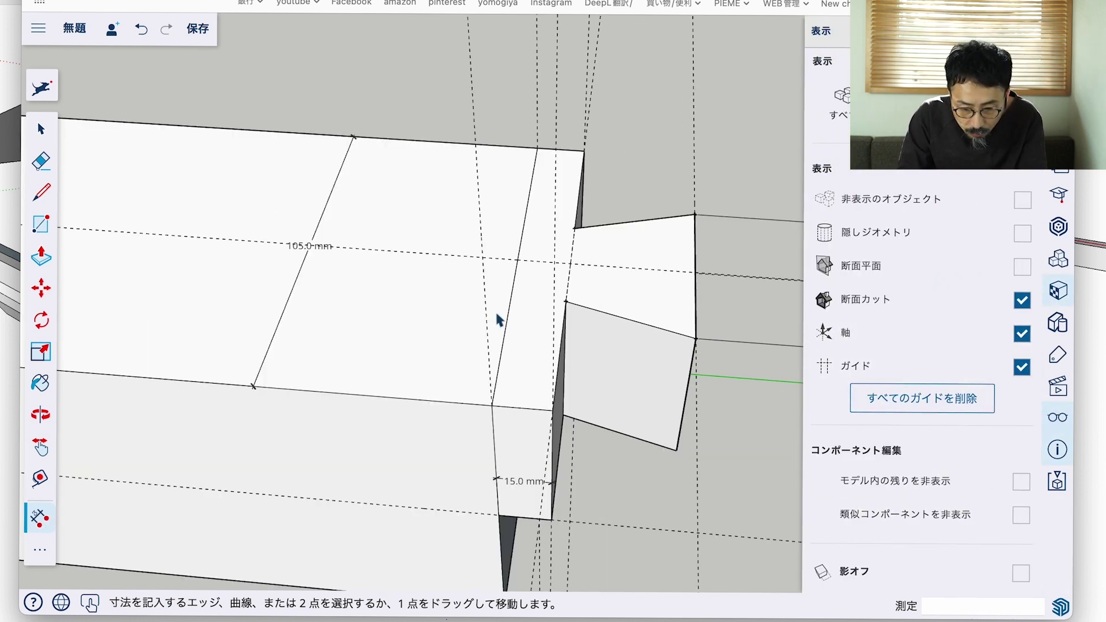
left_click(570, 263)
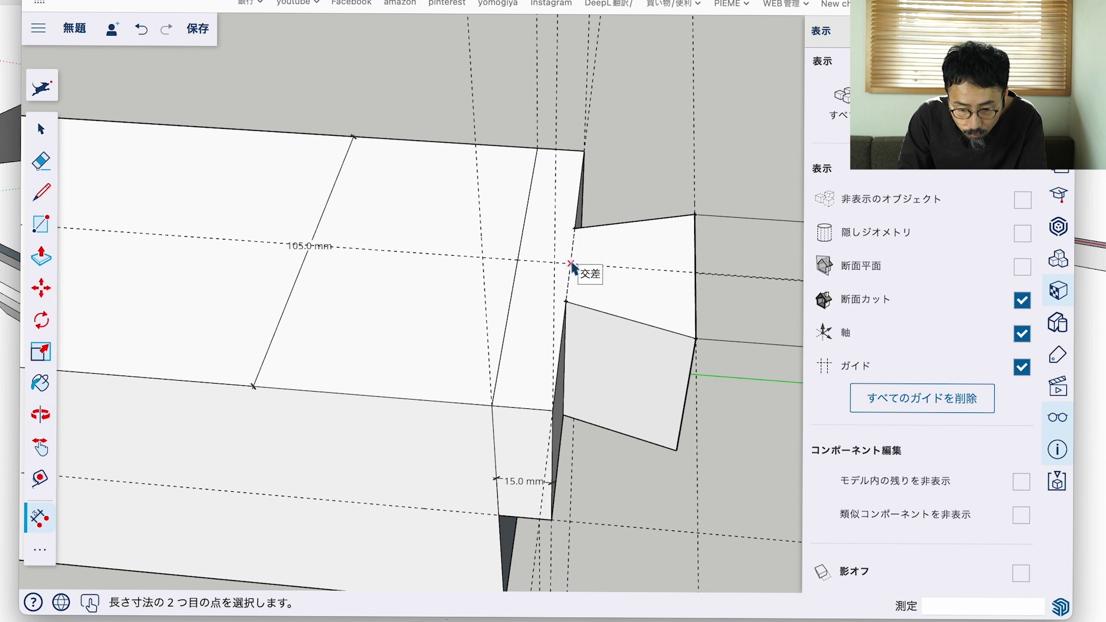
left_click(695, 272)
left_click(717, 395)
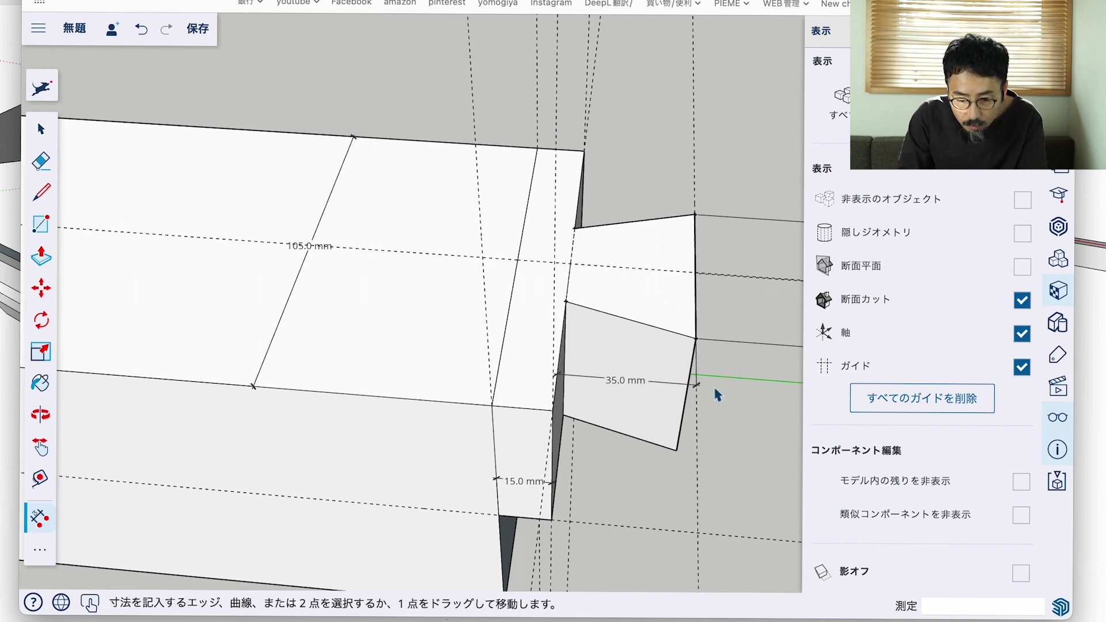
left_click(1022, 367)
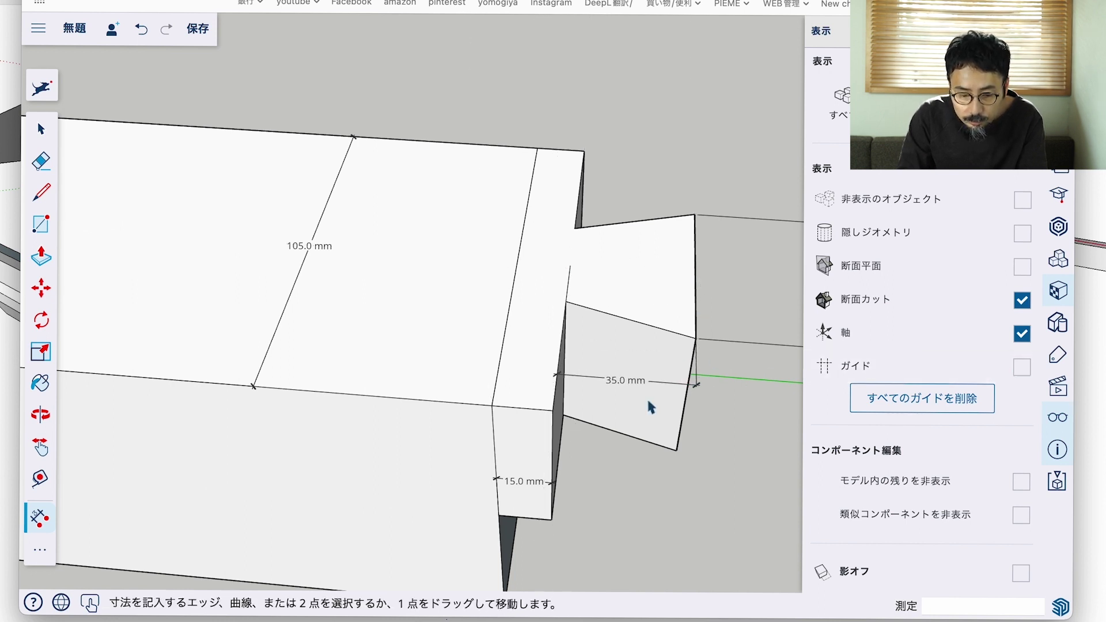
left_click(41, 128)
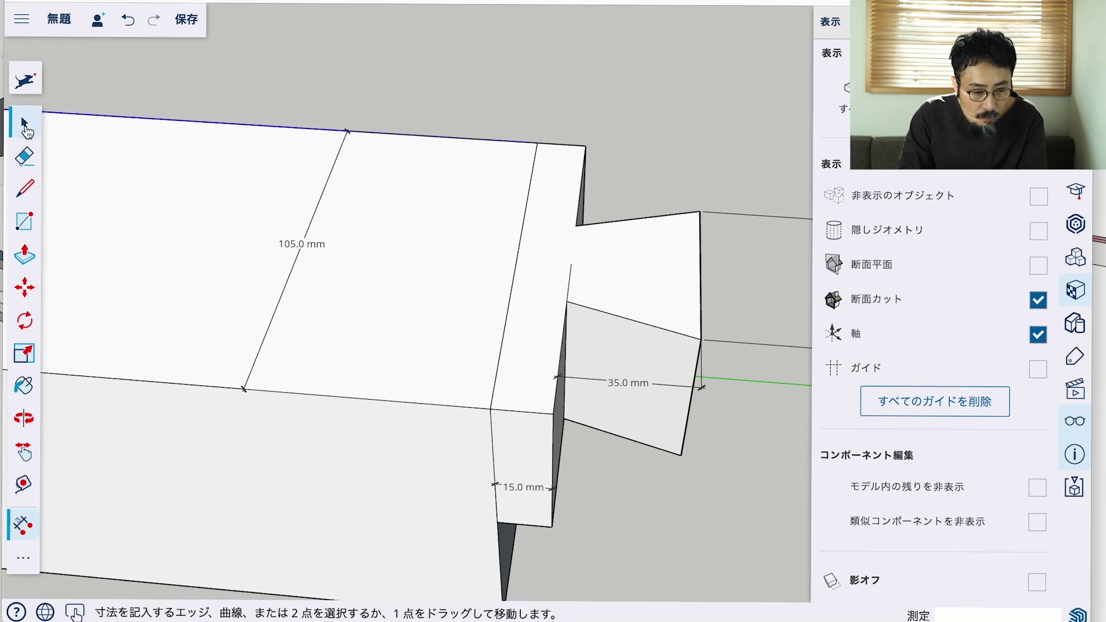
key("ctrl+z")
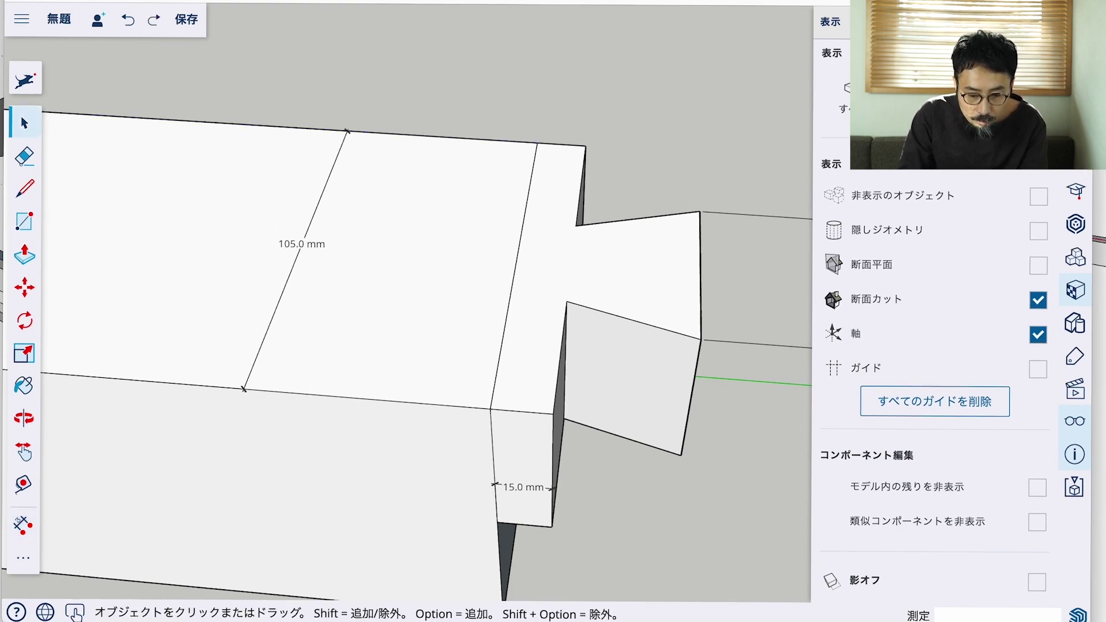
Redo the 35 mm tenon-length dimension along the tenon and hide the guides again
left_click(23, 525)
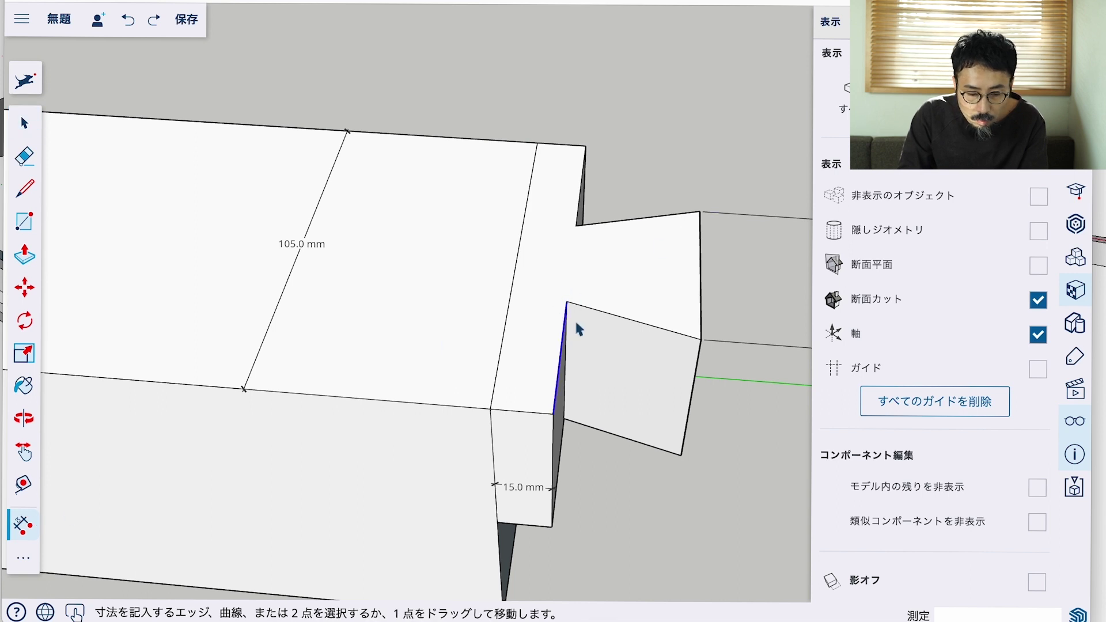
left_click(567, 301)
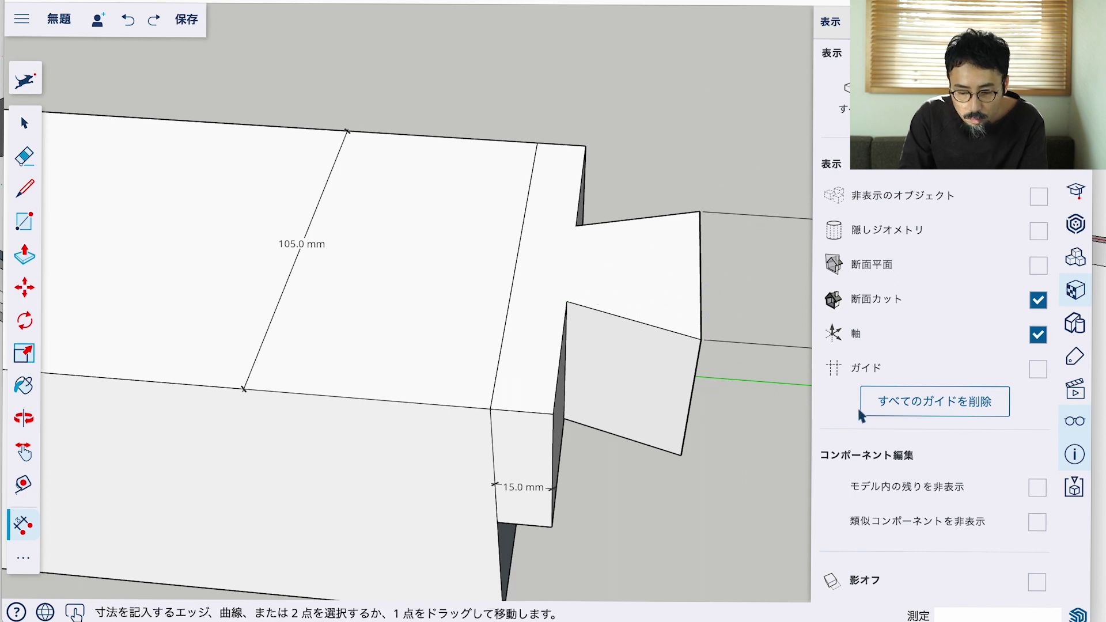
left_click(959, 371)
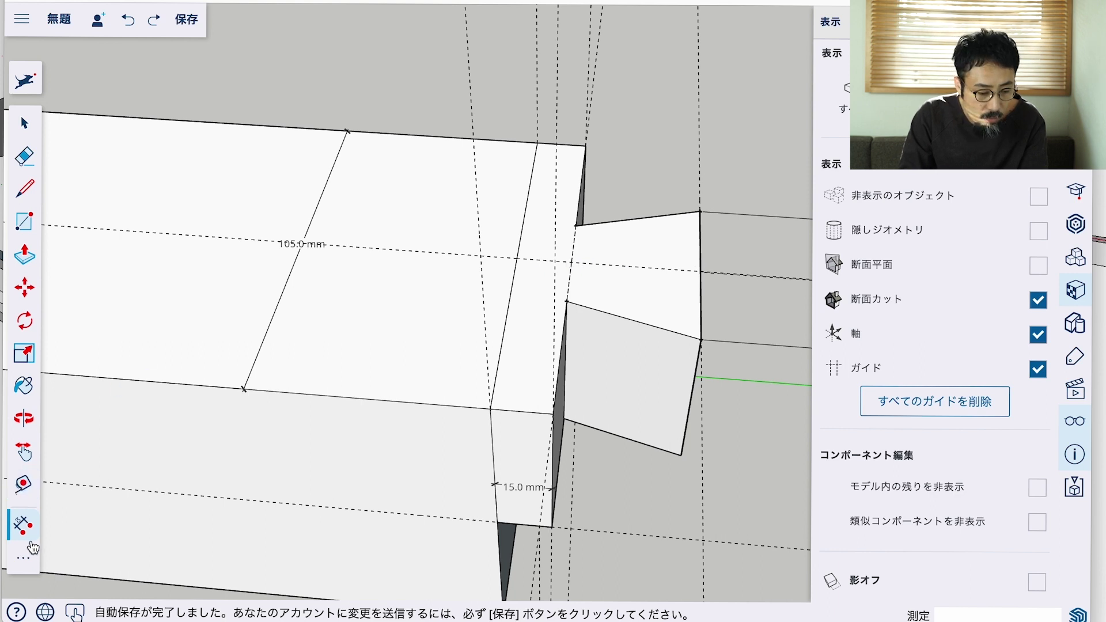
left_click(571, 262)
left_click(702, 272)
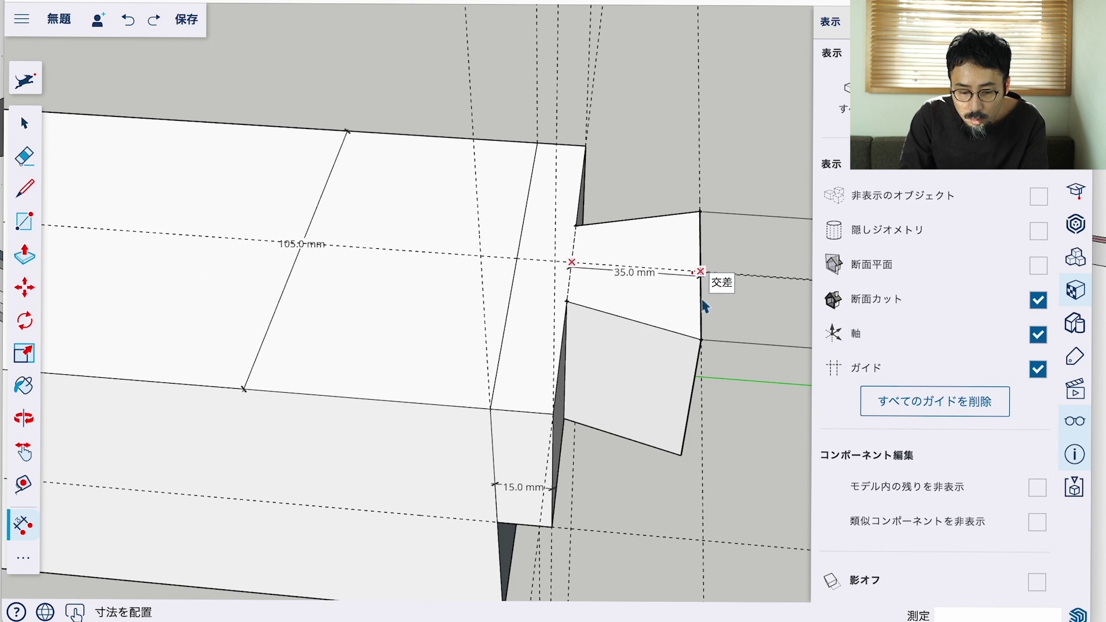
left_click(706, 347)
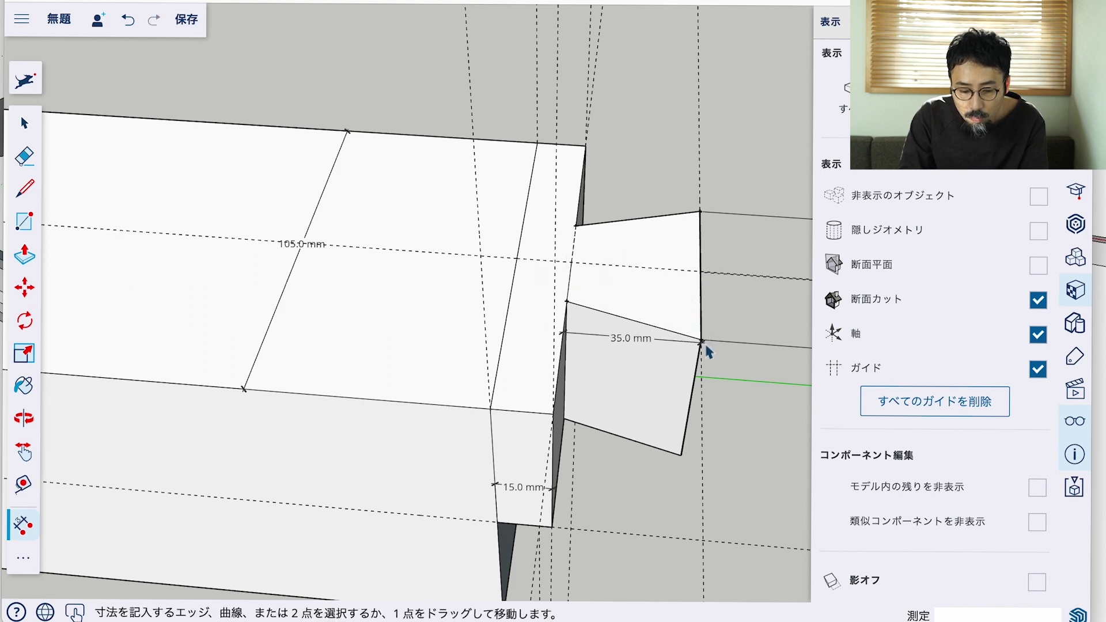
left_click(1037, 369)
Move the 50 mm dimension closer to the tenon and return to the Select tool
scroll(553, 372, "down", 2)
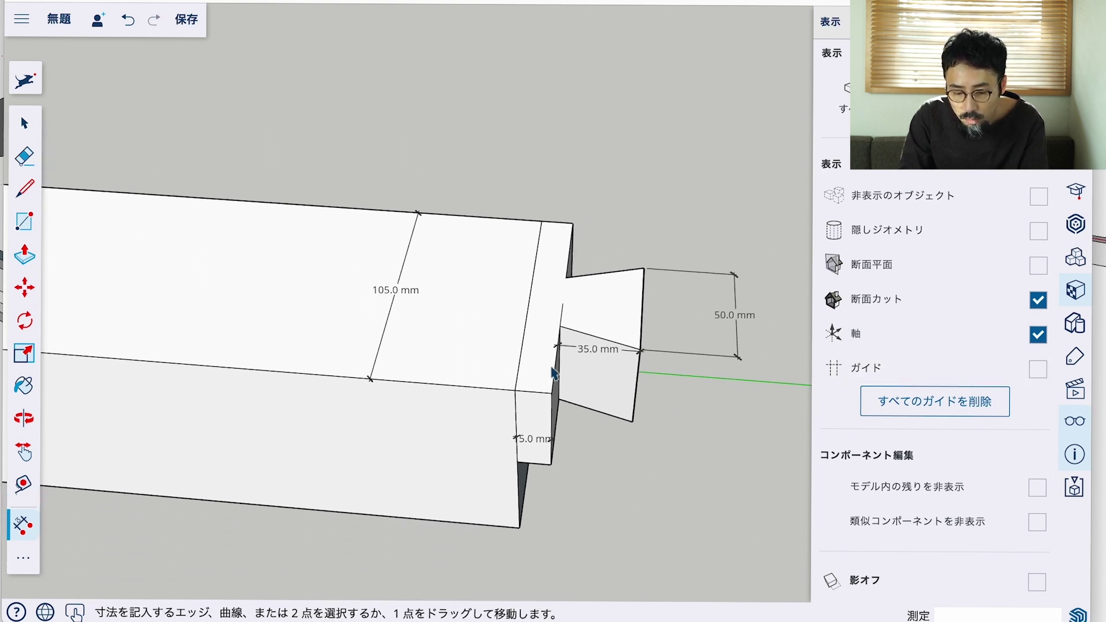
scroll(553, 372, "down", 1)
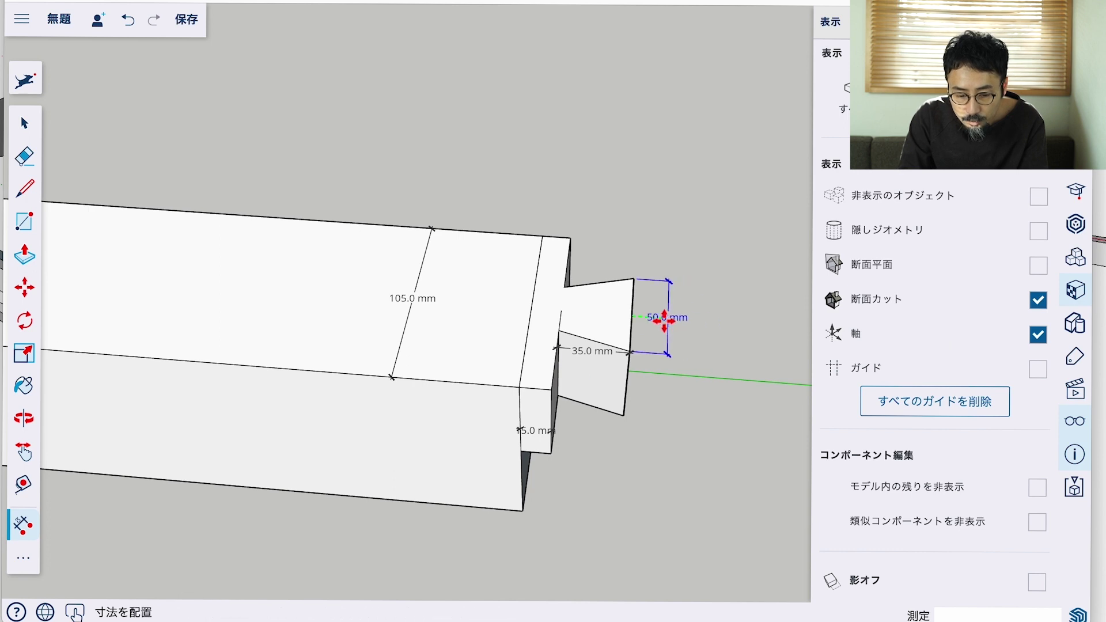
left_click_drag(709, 323, 663, 319)
left_click(24, 123)
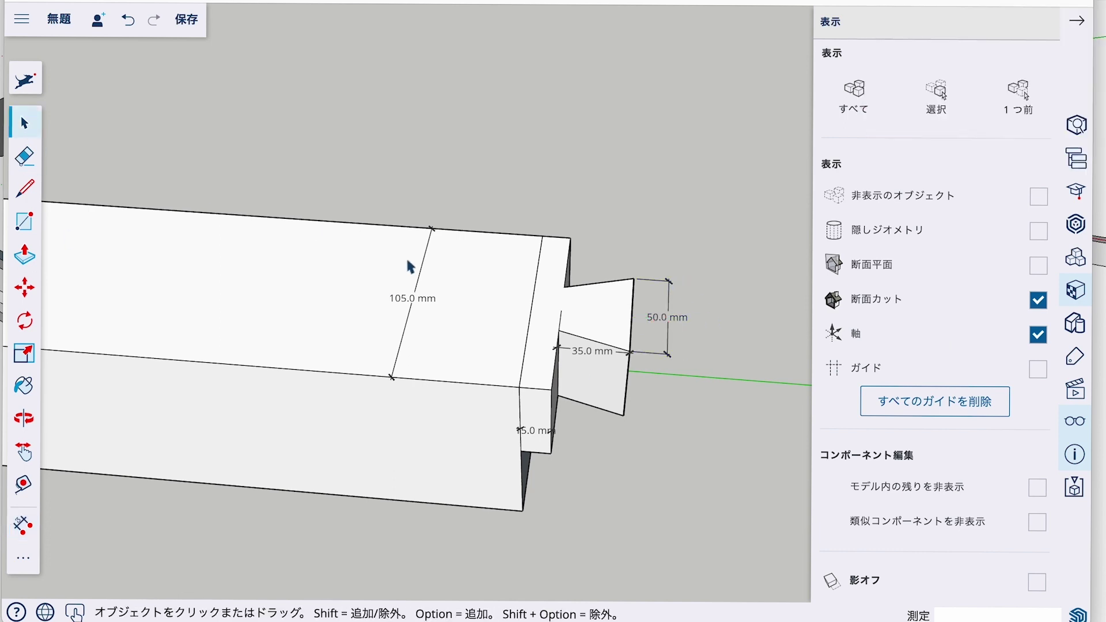